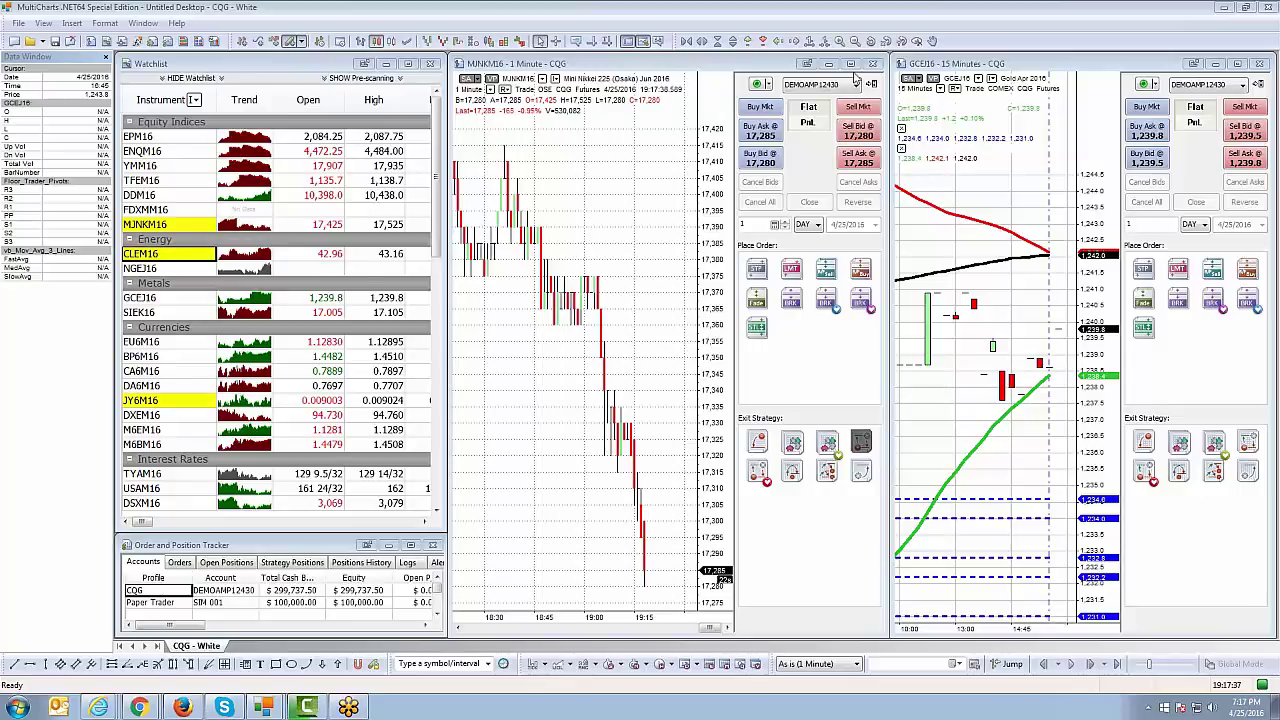
Maximize the MJNKM16 one-minute chart window and open the Insert Study dialog for that chart
{"action": "left_click", "coordinate": [843, 63]}
{"action": "left_click", "coordinate": [952, 170]}
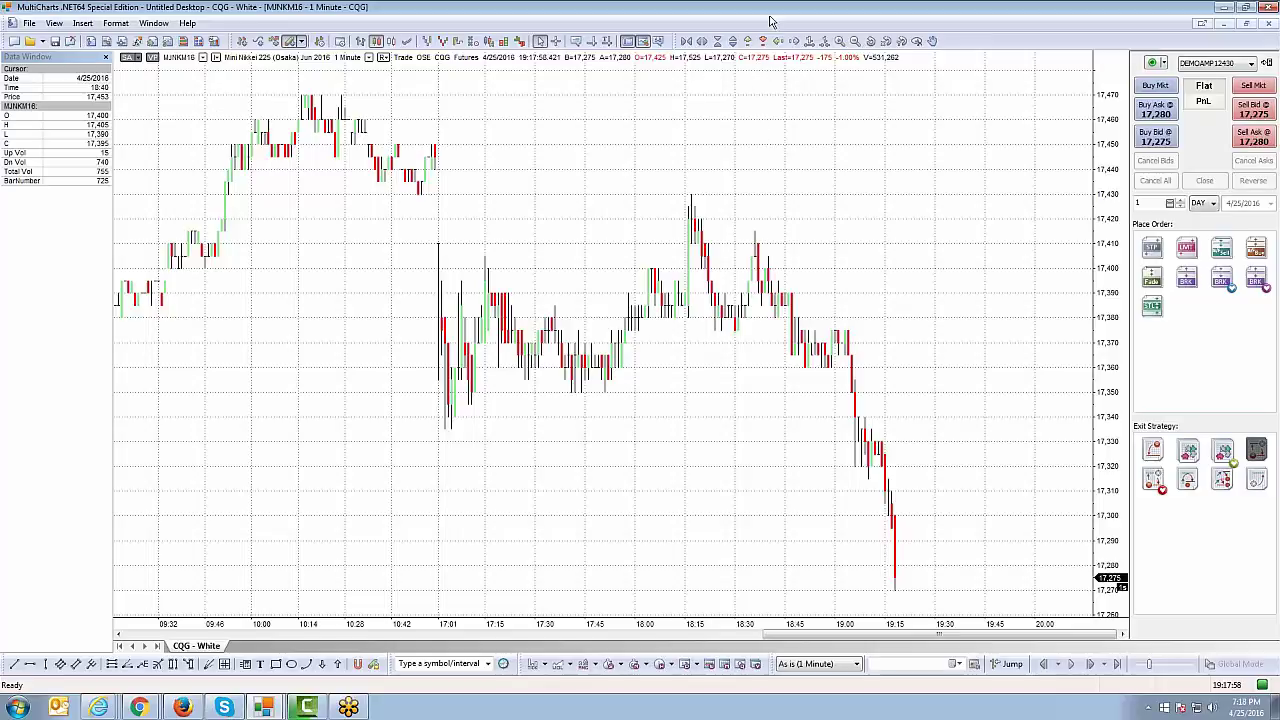
{"action": "right_click", "coordinate": [767, 137]}
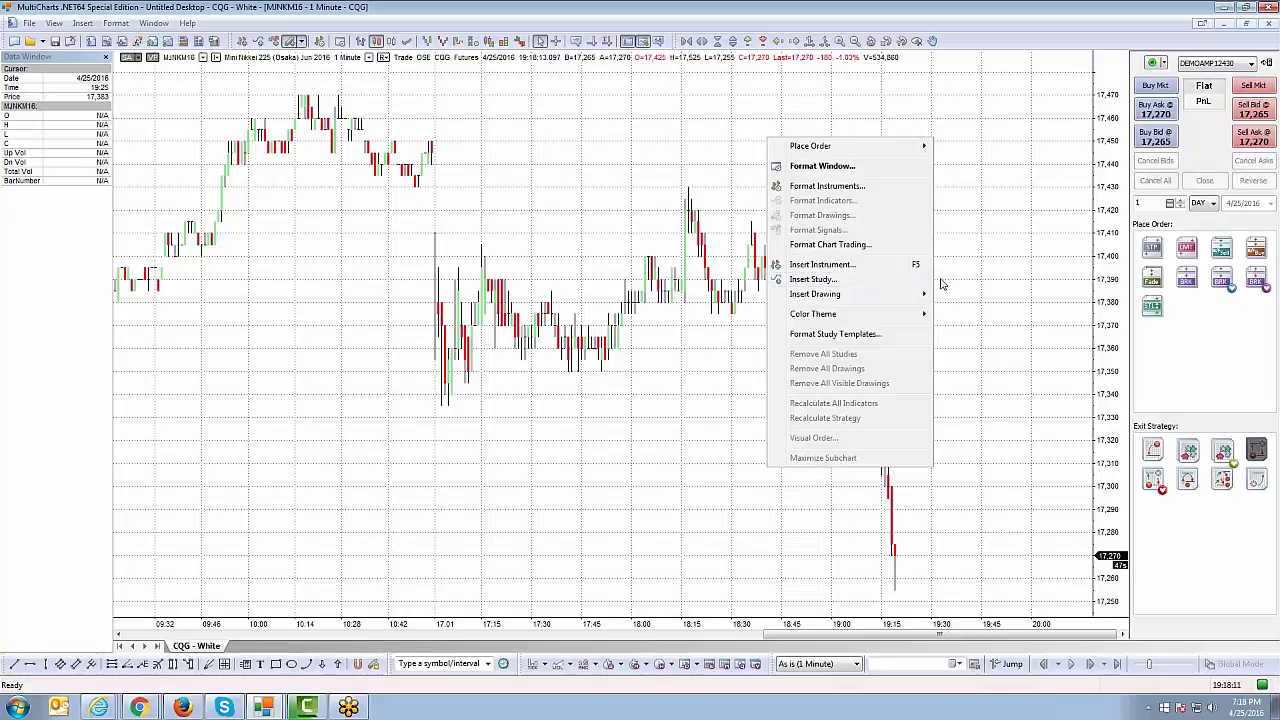
{"action": "key", "text": "s"}
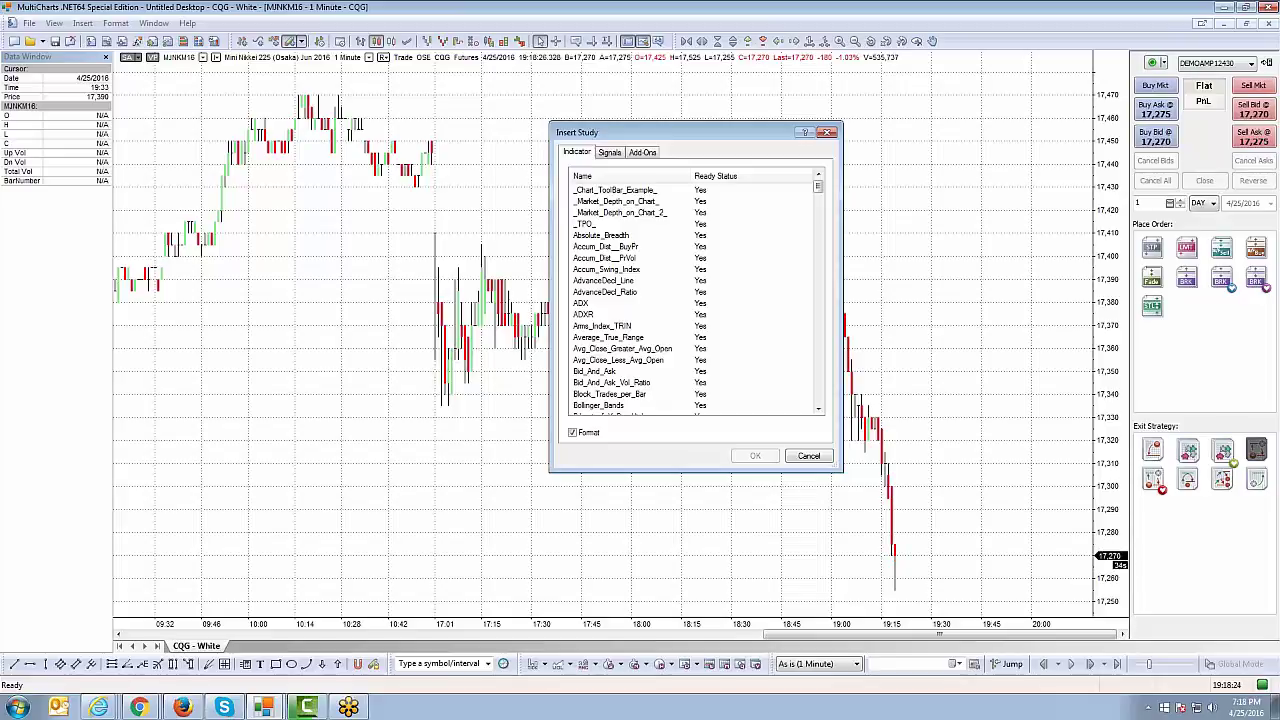
{"action": "left_click_drag", "start_coordinate": [750, 131], "coordinate": [681, 117]}
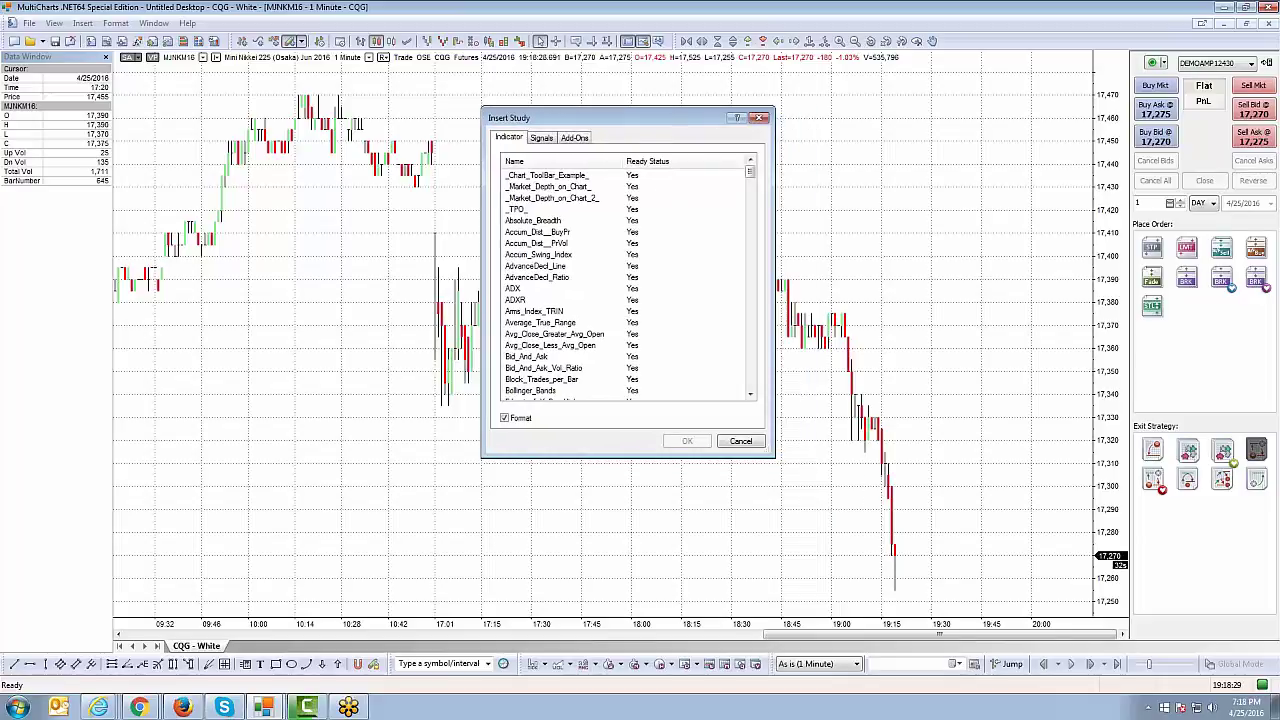
Browse the available signals and add-on studies, selecting the Bollinger_Bands_LE signal in the list
{"action": "left_click", "coordinate": [541, 138]}
{"action": "left_click", "coordinate": [575, 138]}
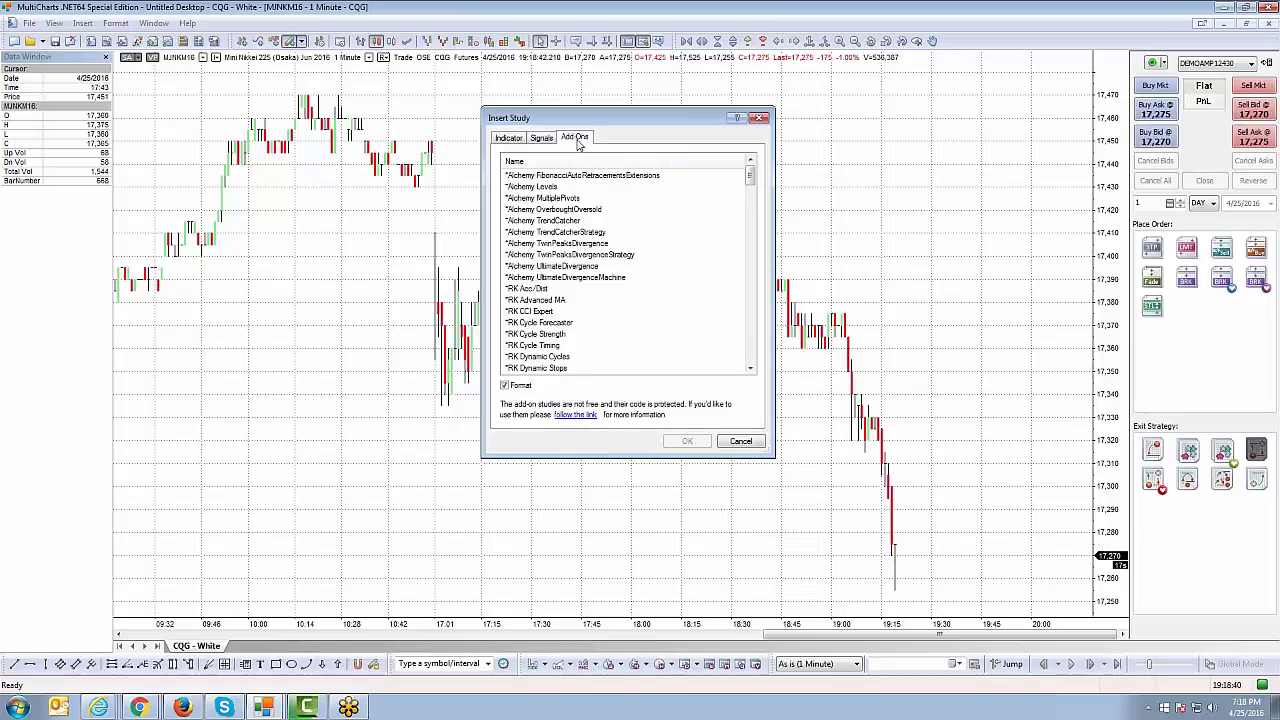
{"action": "left_click", "coordinate": [545, 139]}
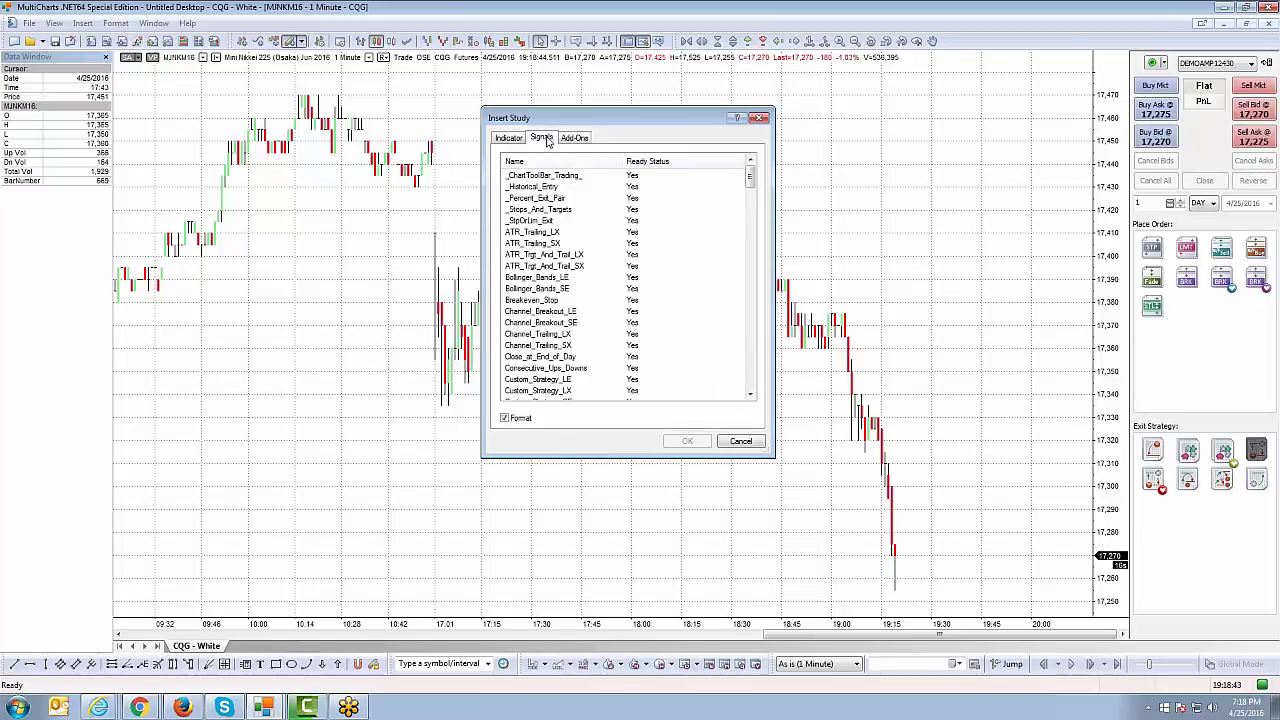
{"action": "left_click", "coordinate": [577, 138]}
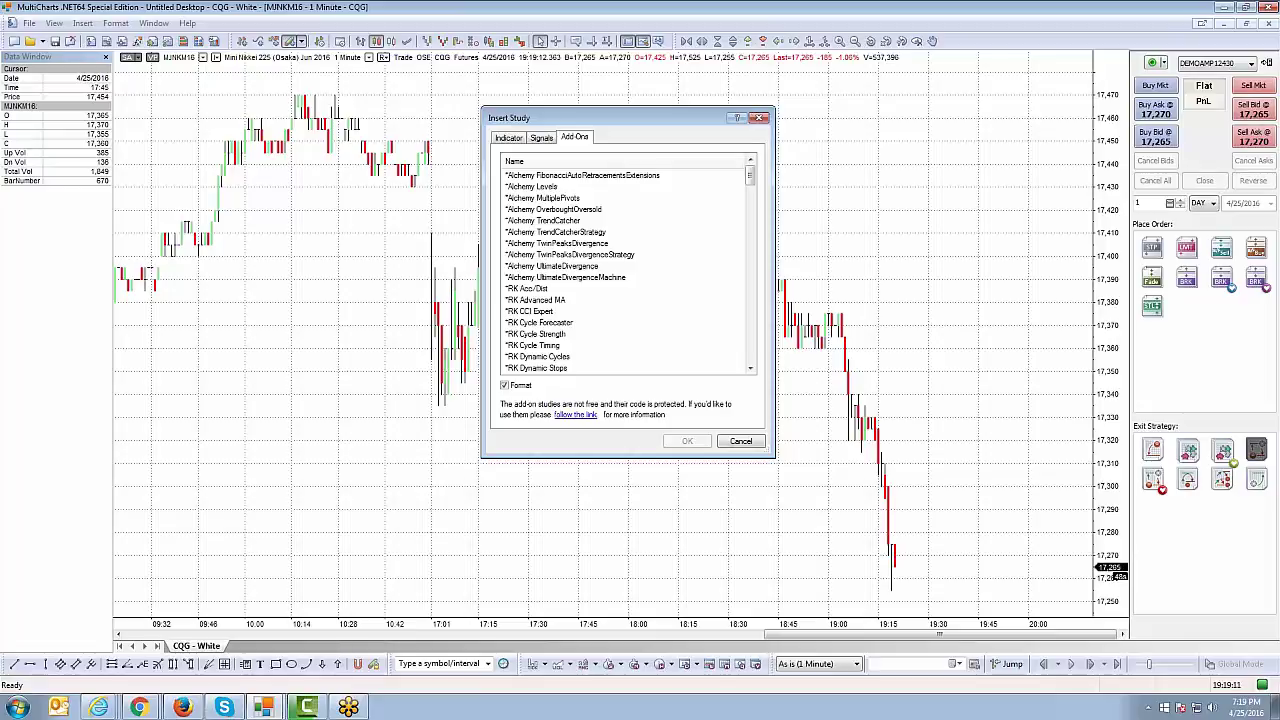
{"action": "left_click", "coordinate": [543, 138]}
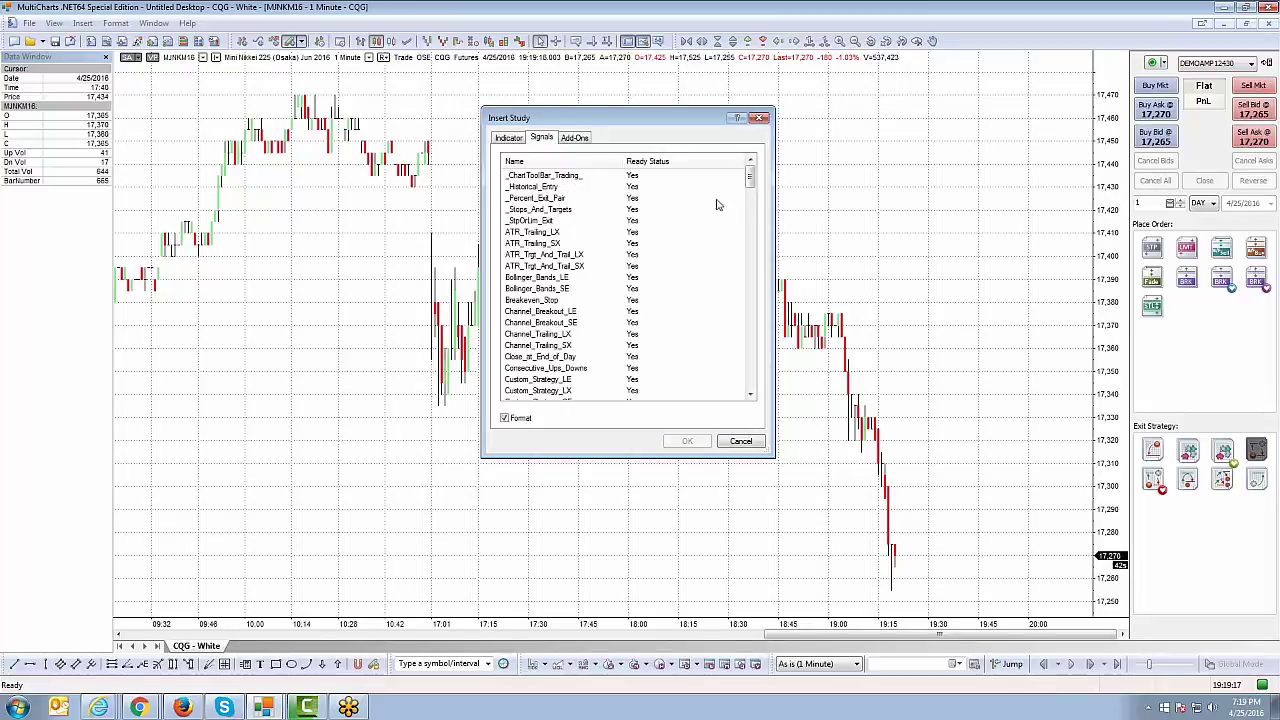
{"action": "left_click", "coordinate": [600, 278]}
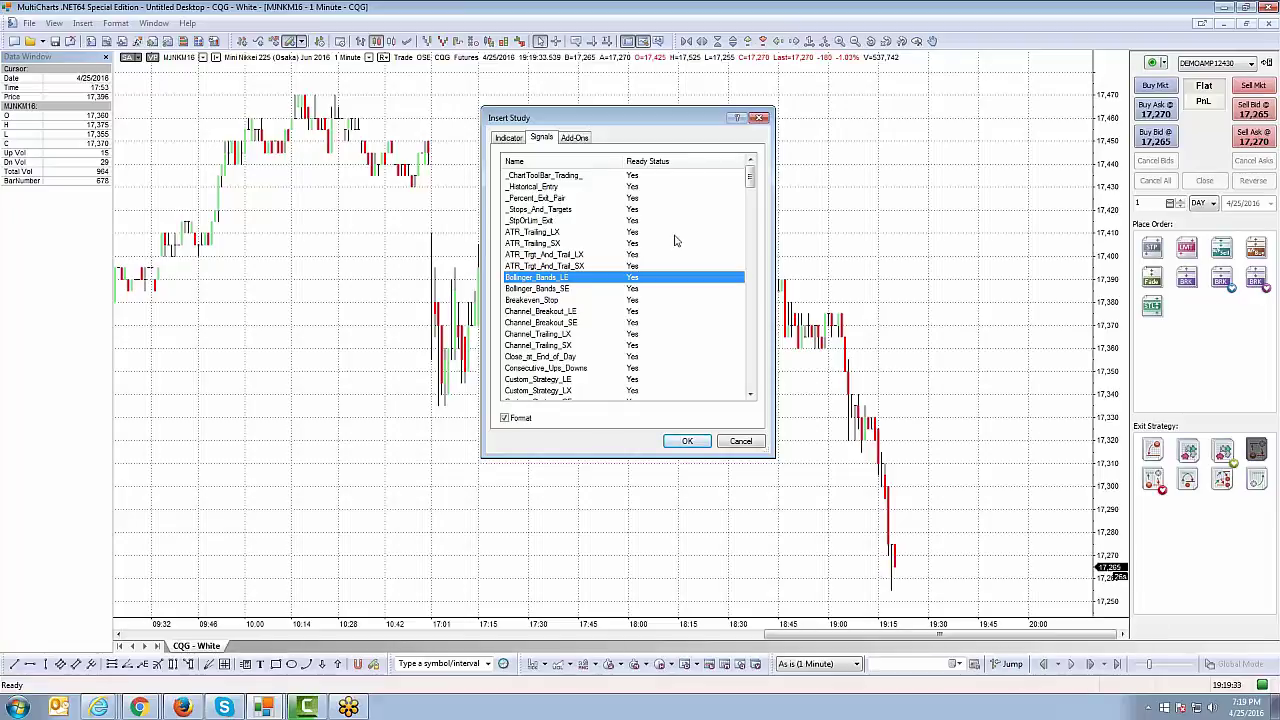
{"action": "left_click_drag", "start_coordinate": [748, 188], "coordinate": [760, 208]}
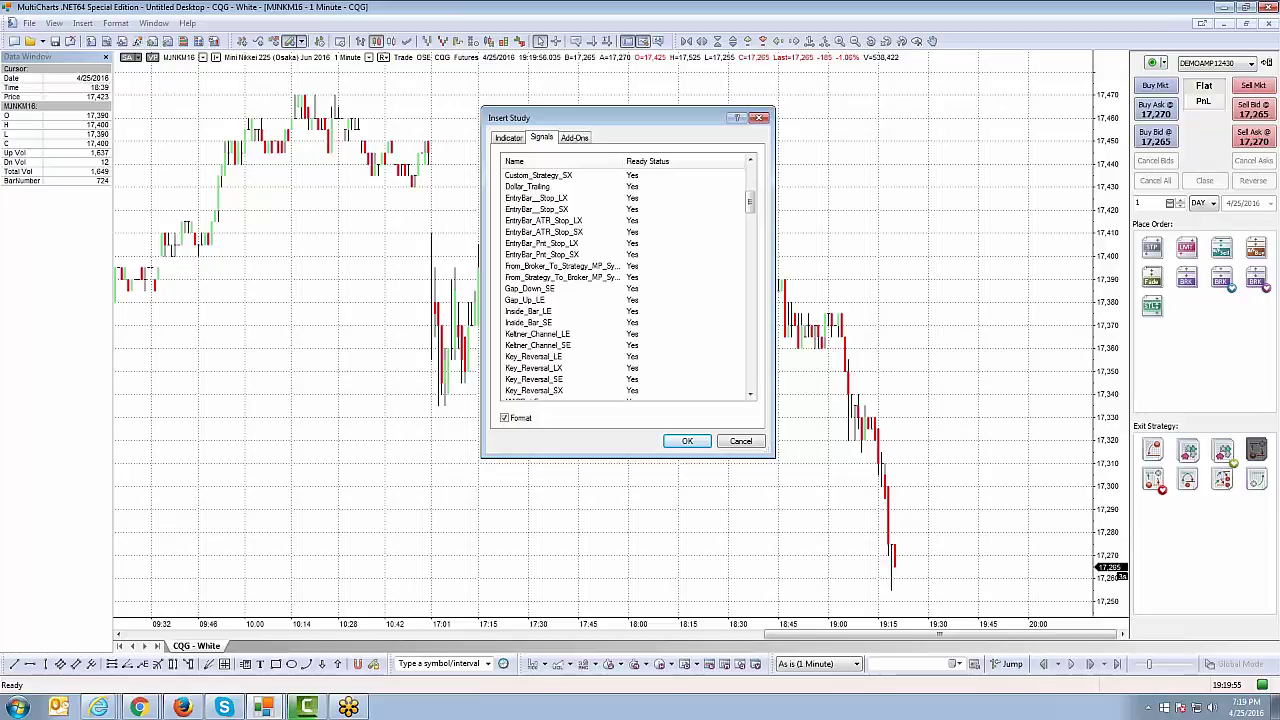
Examine the indicator list, comparing the _Chart_ToolBar_Example_ entry with its vb-prefixed counterpart
{"action": "left_click", "coordinate": [508, 138]}
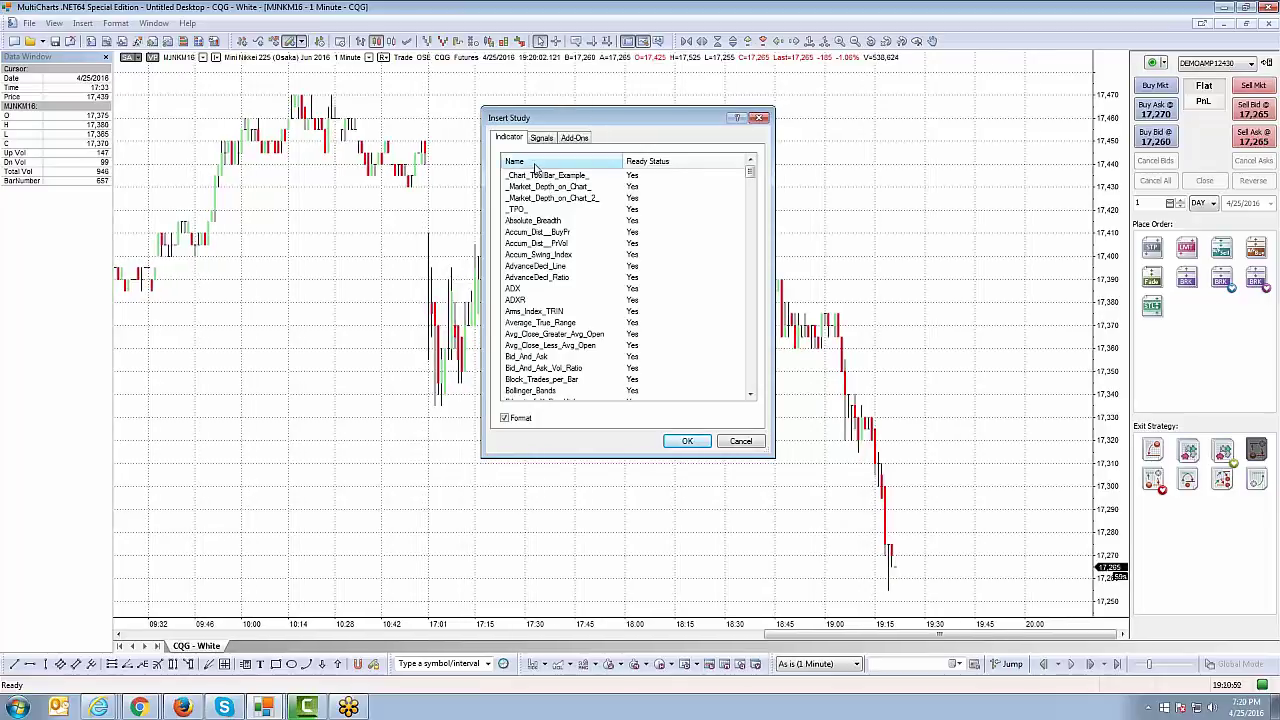
{"action": "left_click_drag", "start_coordinate": [574, 124], "coordinate": [587, 114]}
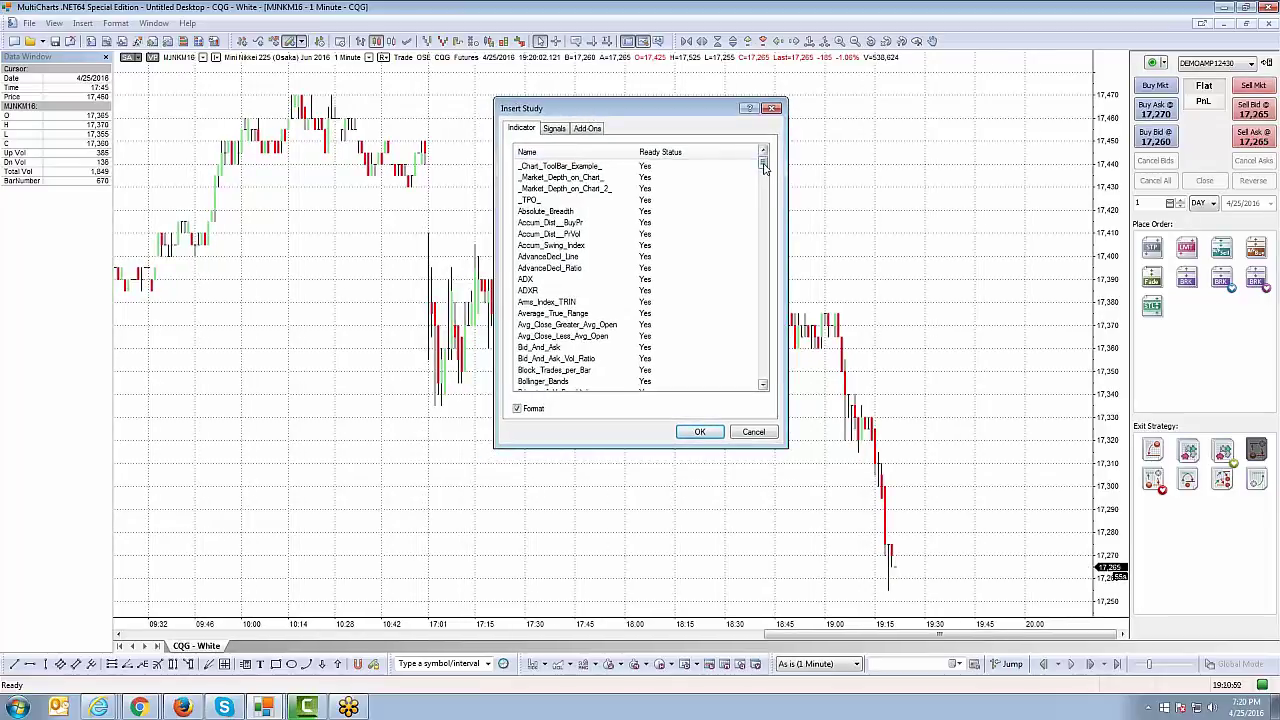
{"action": "left_click_drag", "start_coordinate": [765, 172], "coordinate": [785, 261]}
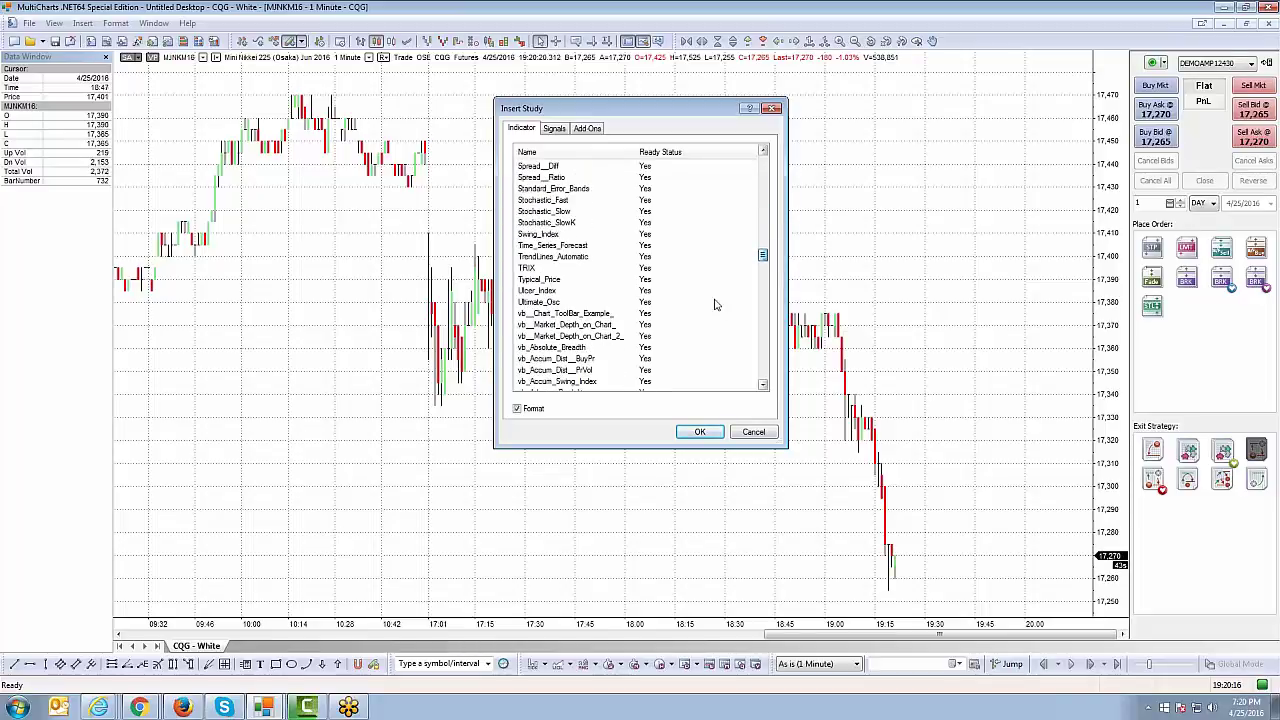
{"action": "left_click", "coordinate": [712, 313]}
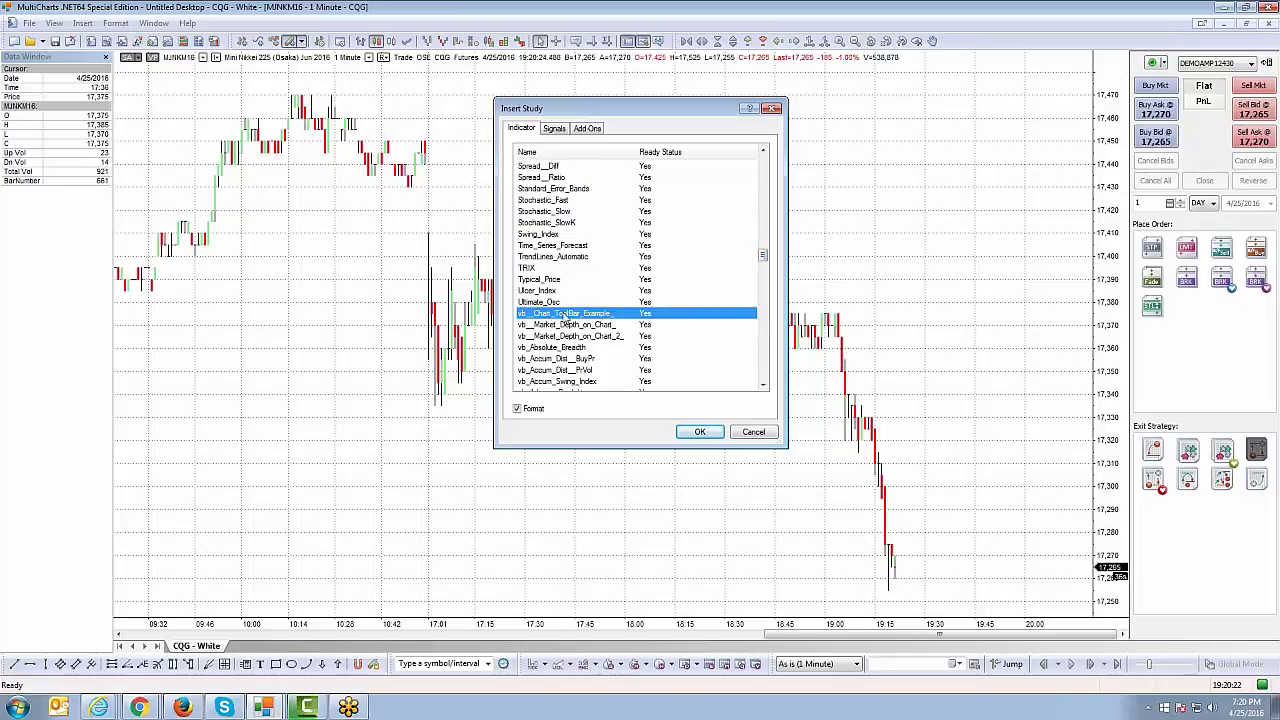
{"action": "left_click_drag", "start_coordinate": [763, 255], "coordinate": [763, 162]}
{"action": "left_click", "coordinate": [556, 167]}
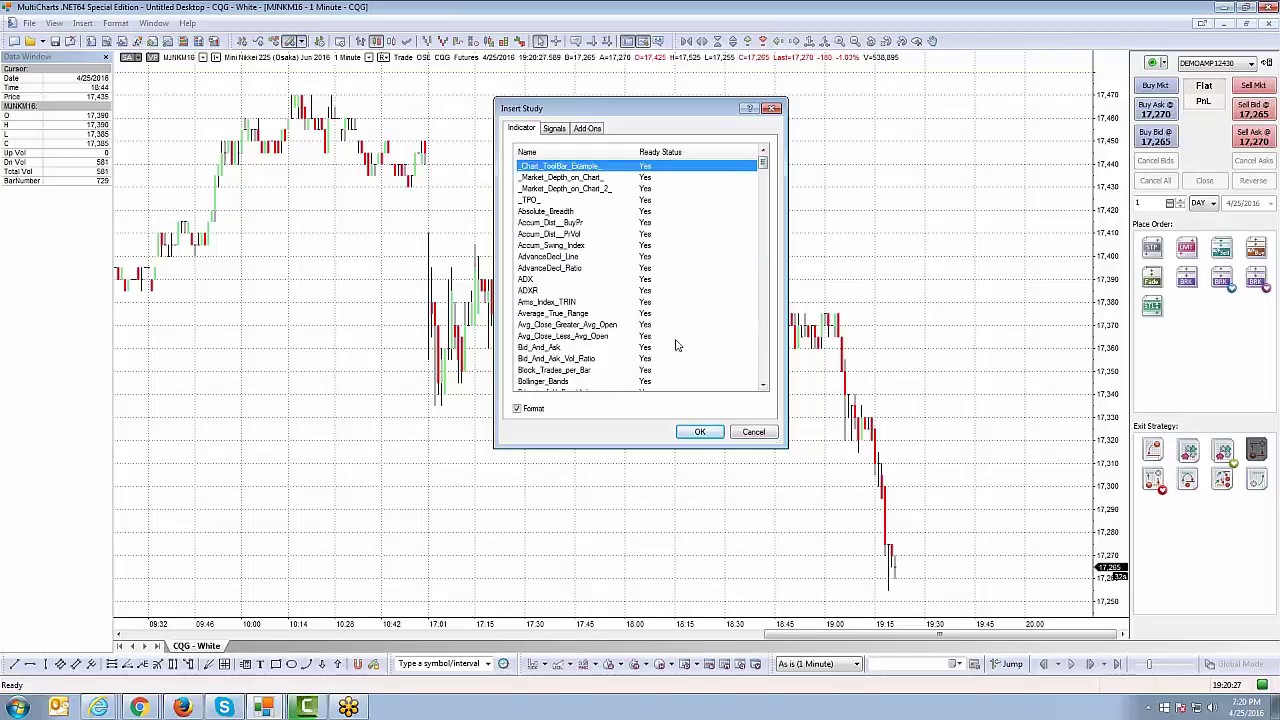
{"action": "left_click_drag", "start_coordinate": [764, 167], "coordinate": [783, 252]}
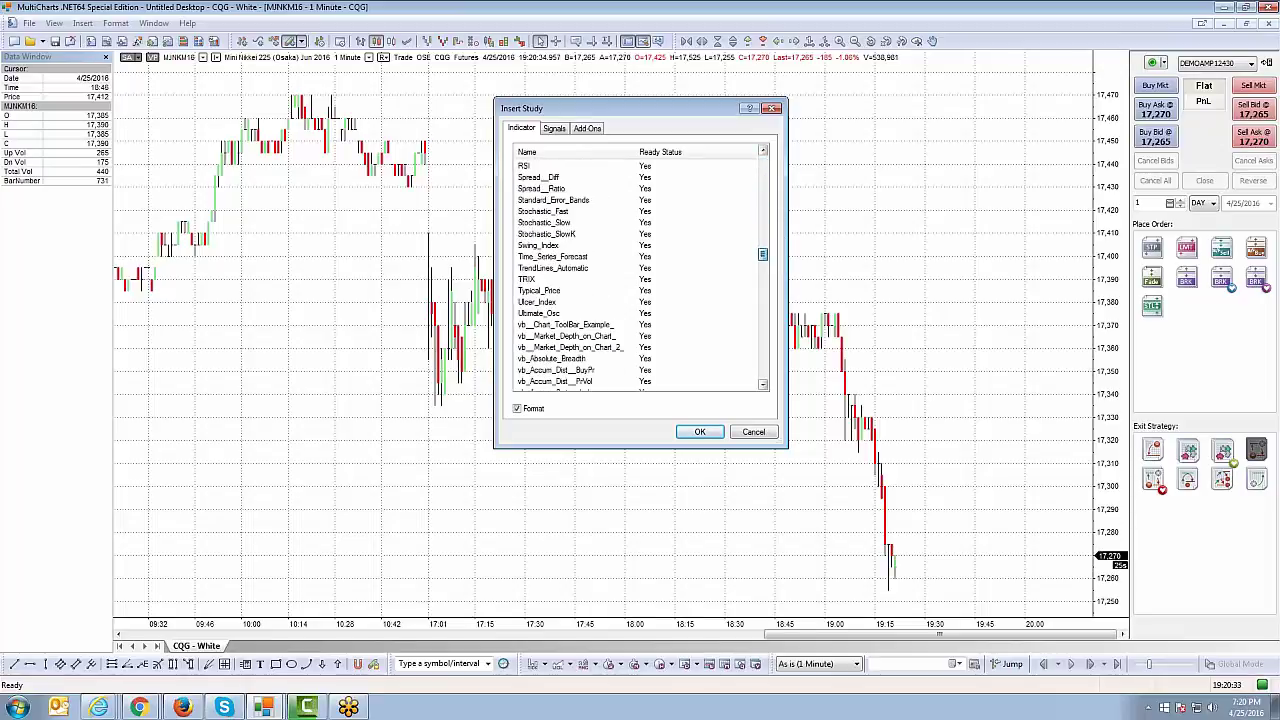
{"action": "left_click", "coordinate": [677, 326]}
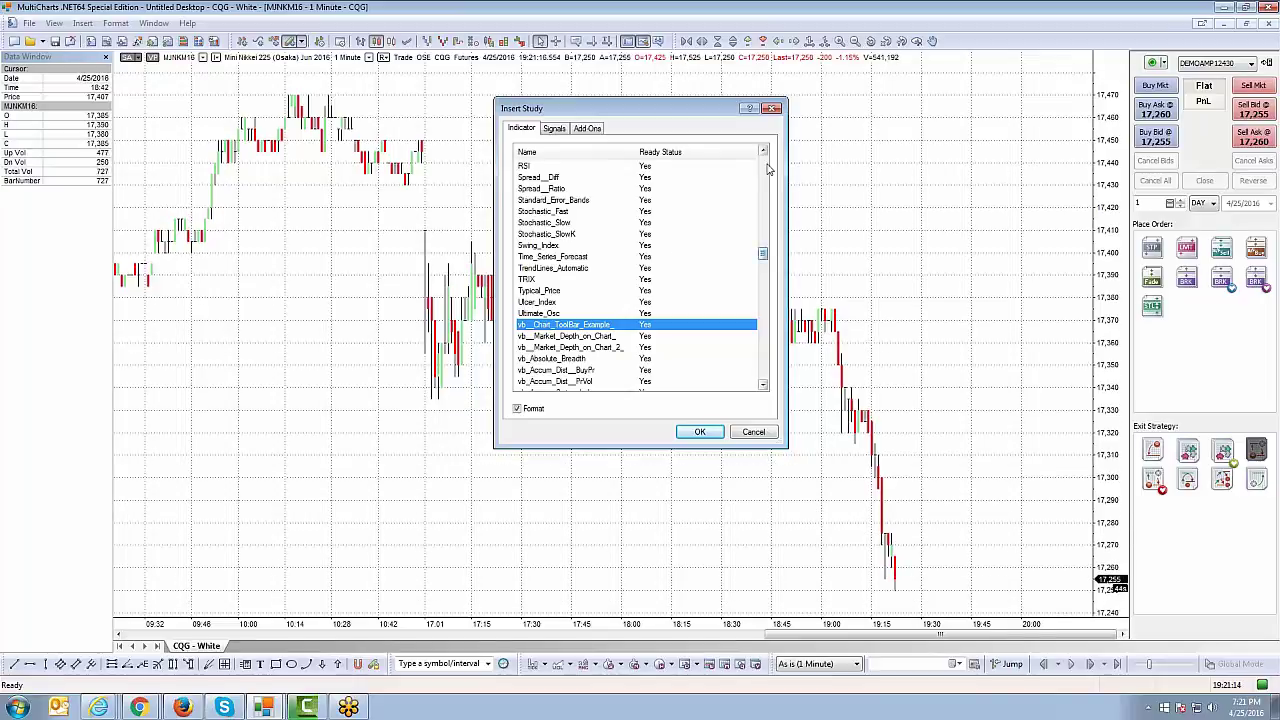
{"action": "scroll", "coordinate": [768, 170], "scroll_direction": "up", "scroll_amount": 20}
{"action": "left_click", "coordinate": [538, 170]}
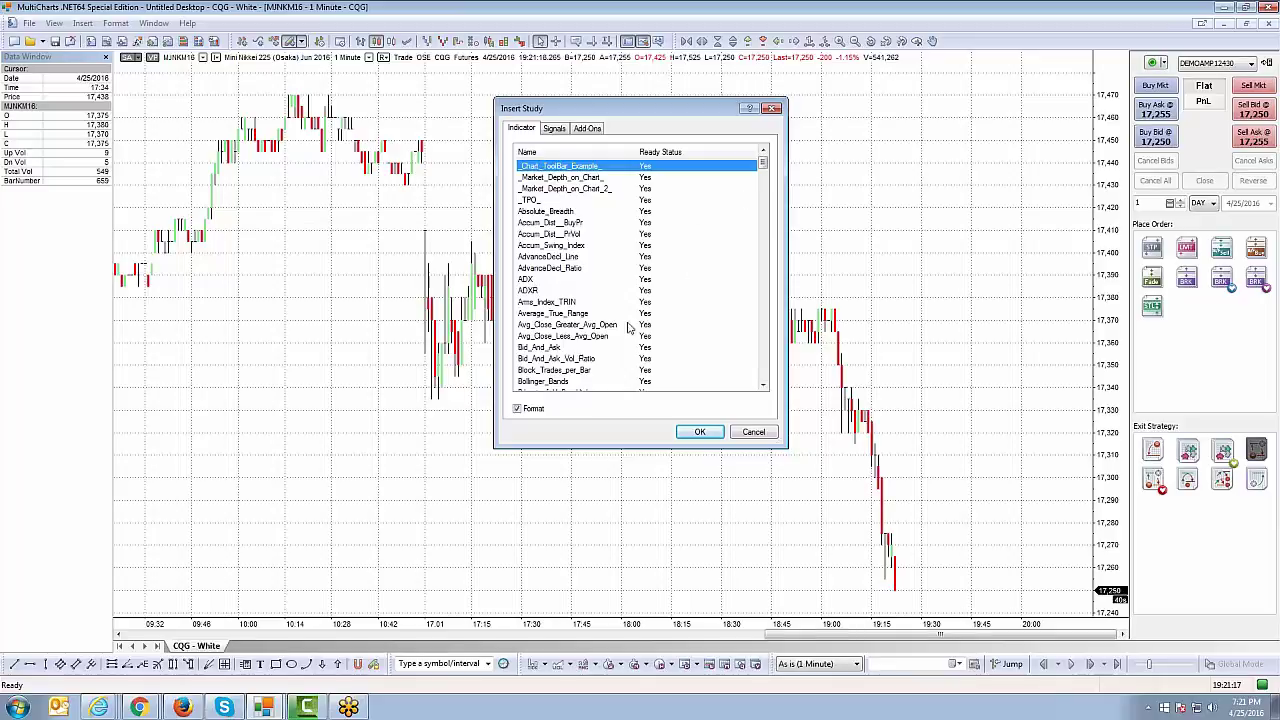
Select the Bollinger_Bands indicator and insert the selected studies into the chart
{"action": "left_click", "coordinate": [542, 383]}
{"action": "left_click_drag", "start_coordinate": [763, 162], "coordinate": [763, 172]}
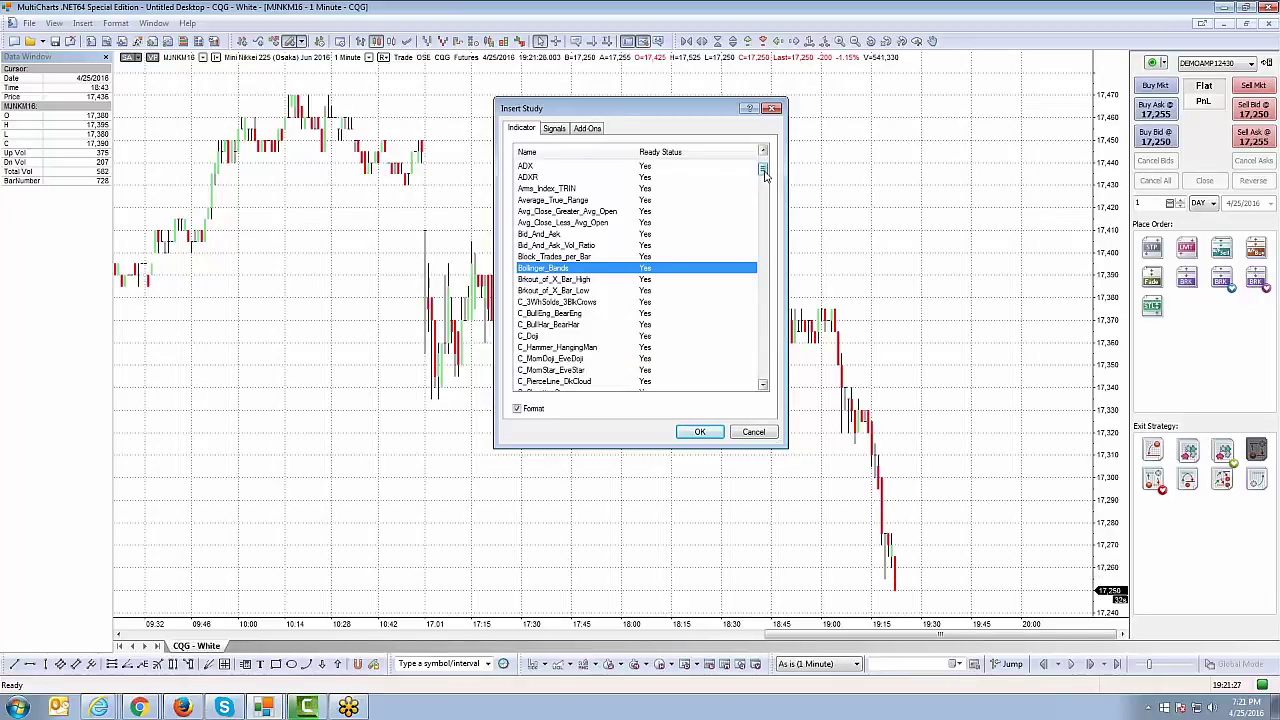
{"action": "left_click", "coordinate": [701, 432]}
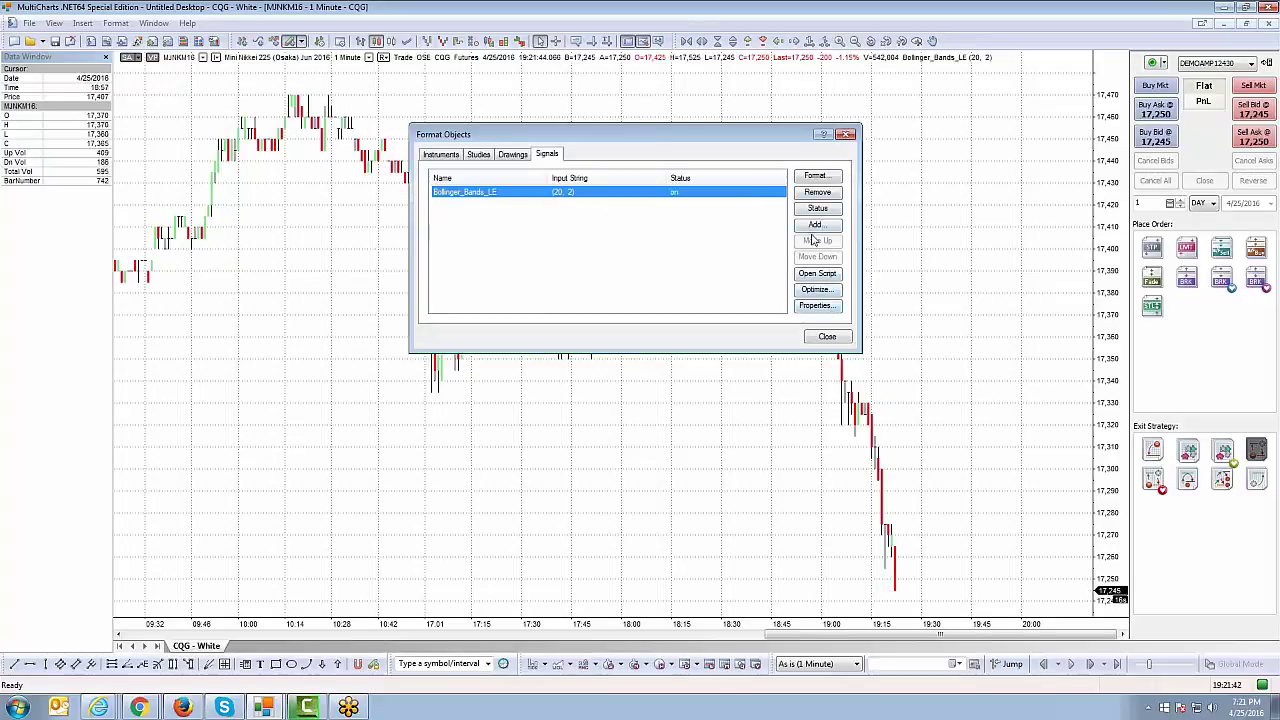
Remove the Bollinger_Bands_LE signal from the chart and cancel formatting the Bollinger_Bands study
{"action": "left_click", "coordinate": [817, 194]}
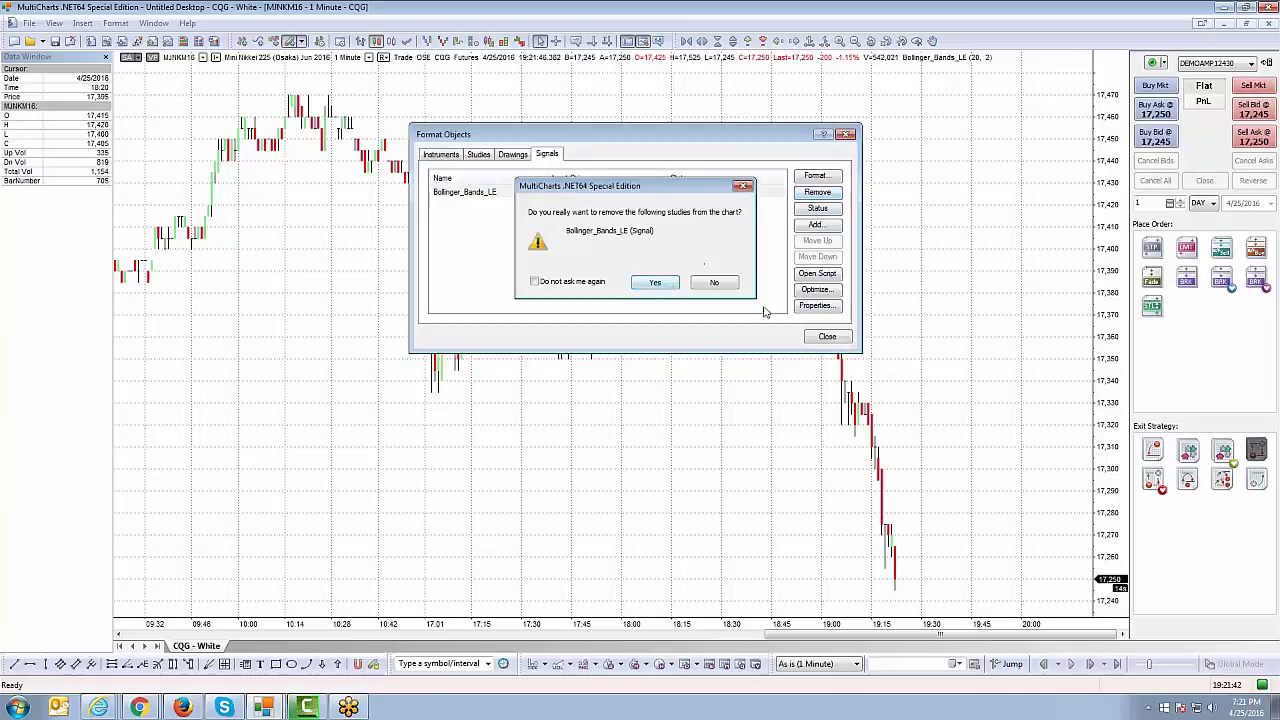
{"action": "left_click", "coordinate": [672, 282]}
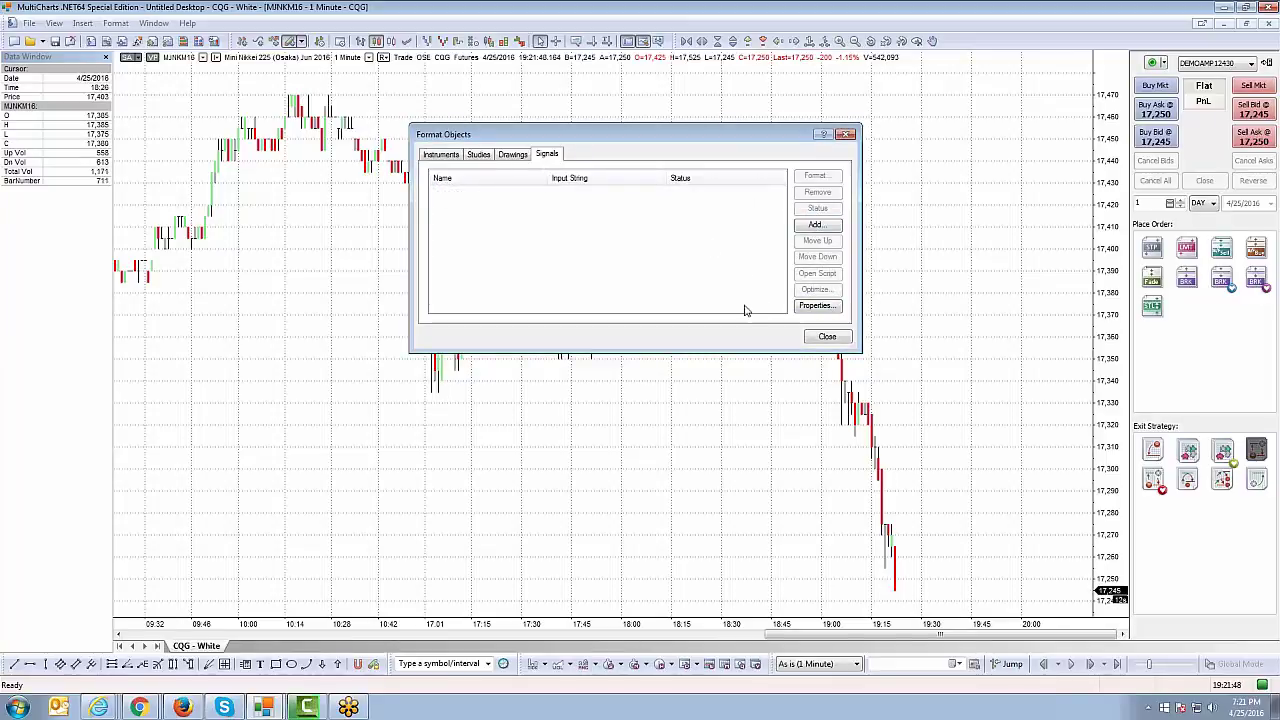
{"action": "left_click", "coordinate": [827, 336]}
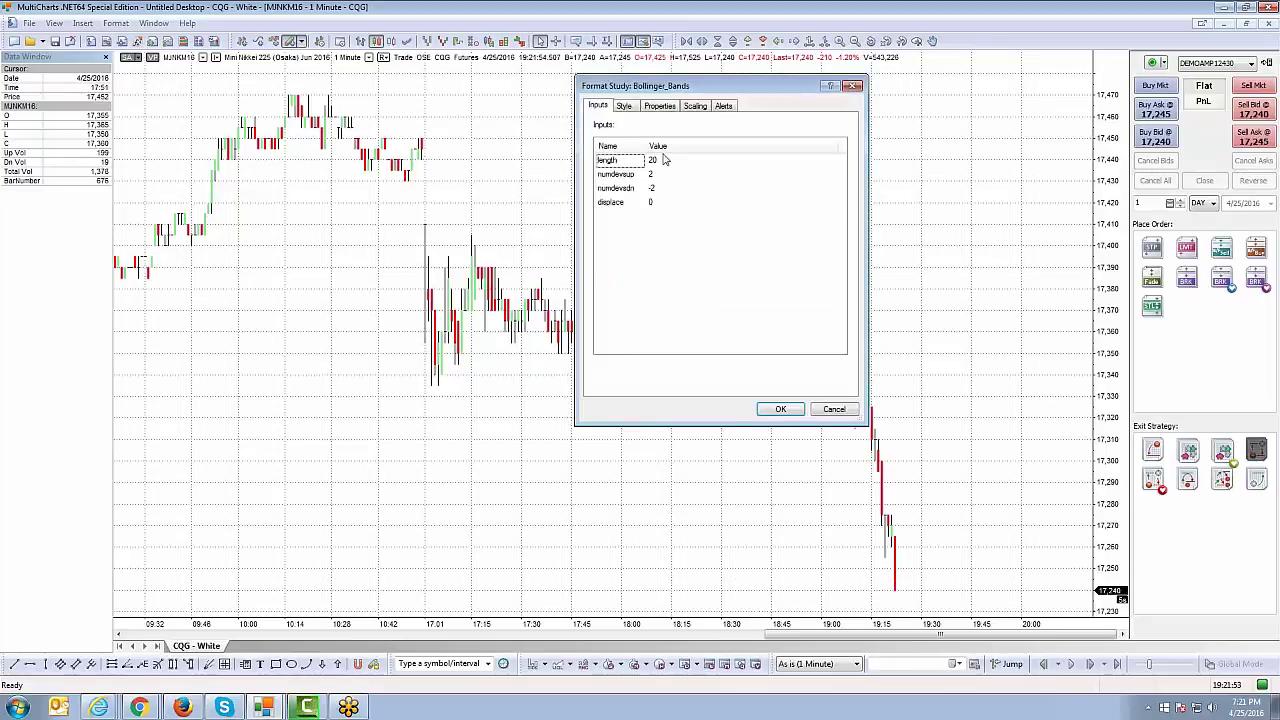
{"action": "left_click_drag", "start_coordinate": [742, 90], "coordinate": [725, 138]}
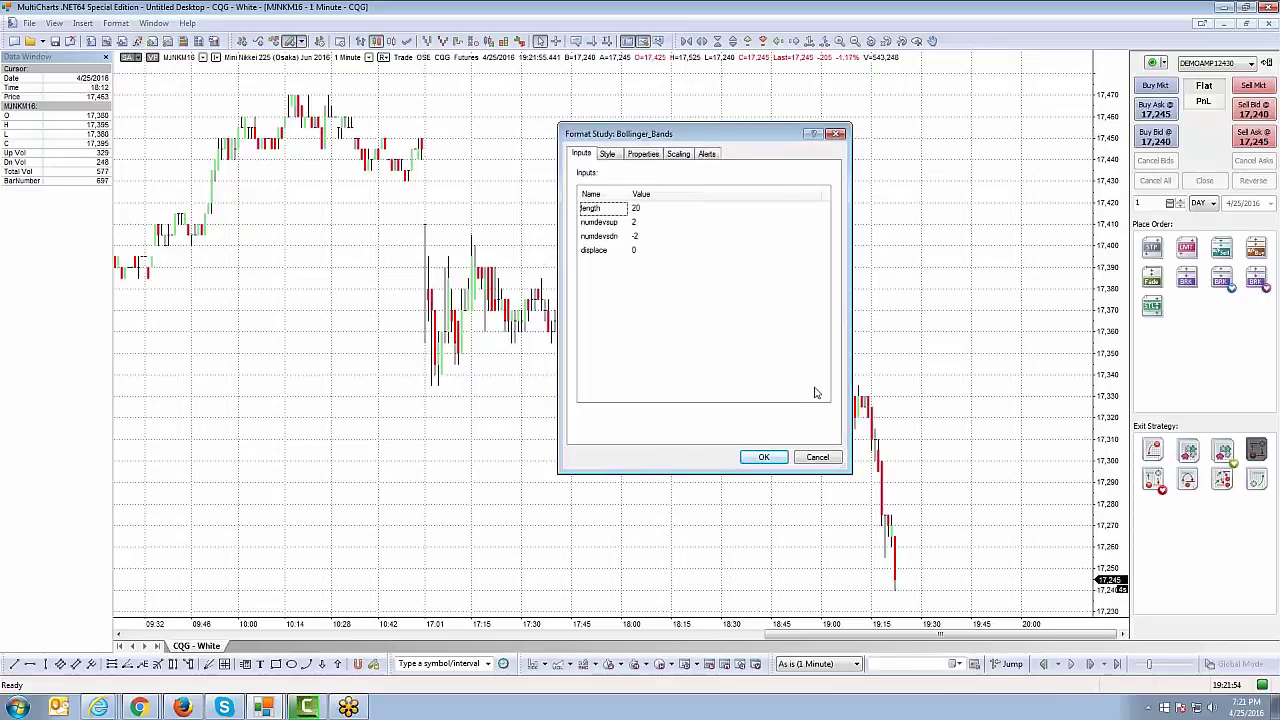
{"action": "left_click", "coordinate": [818, 458]}
Insert the Bollinger_Bands indicator into the MJNKM16 chart with its format settings open
{"action": "right_click", "coordinate": [575, 144]}
{"action": "left_click", "coordinate": [622, 284]}
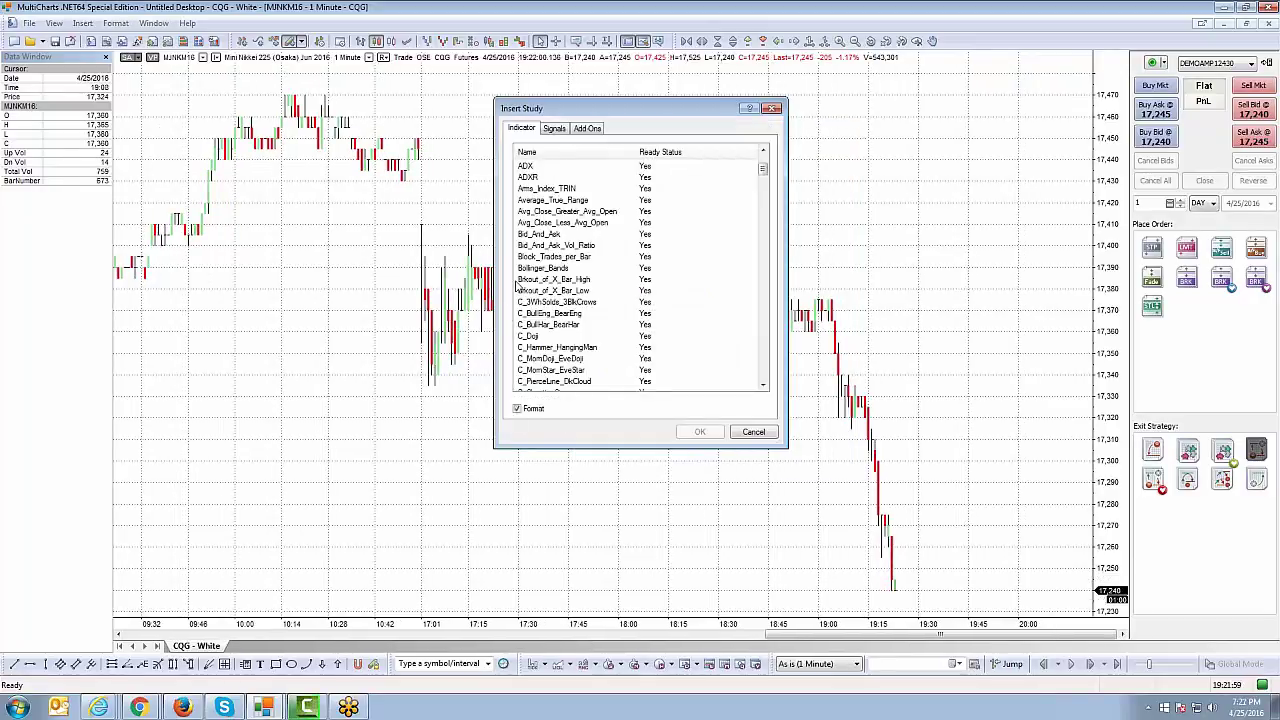
{"action": "left_click", "coordinate": [545, 268]}
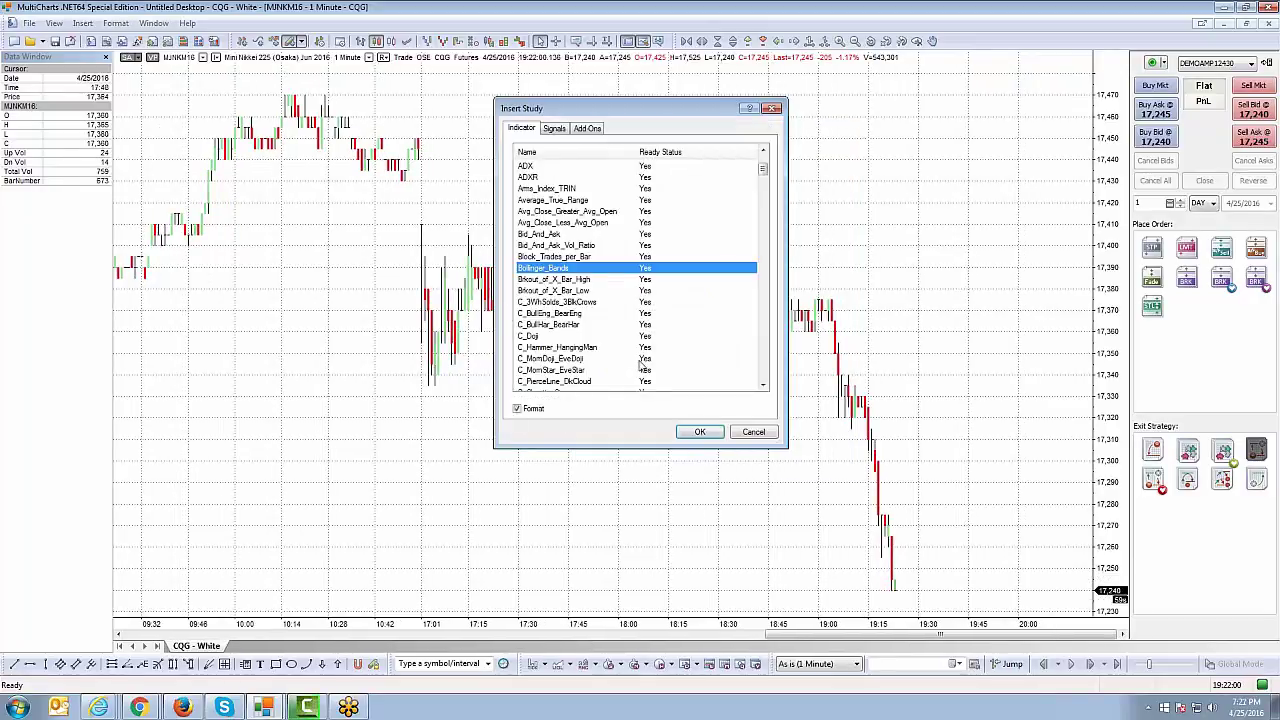
{"action": "left_click", "coordinate": [702, 433]}
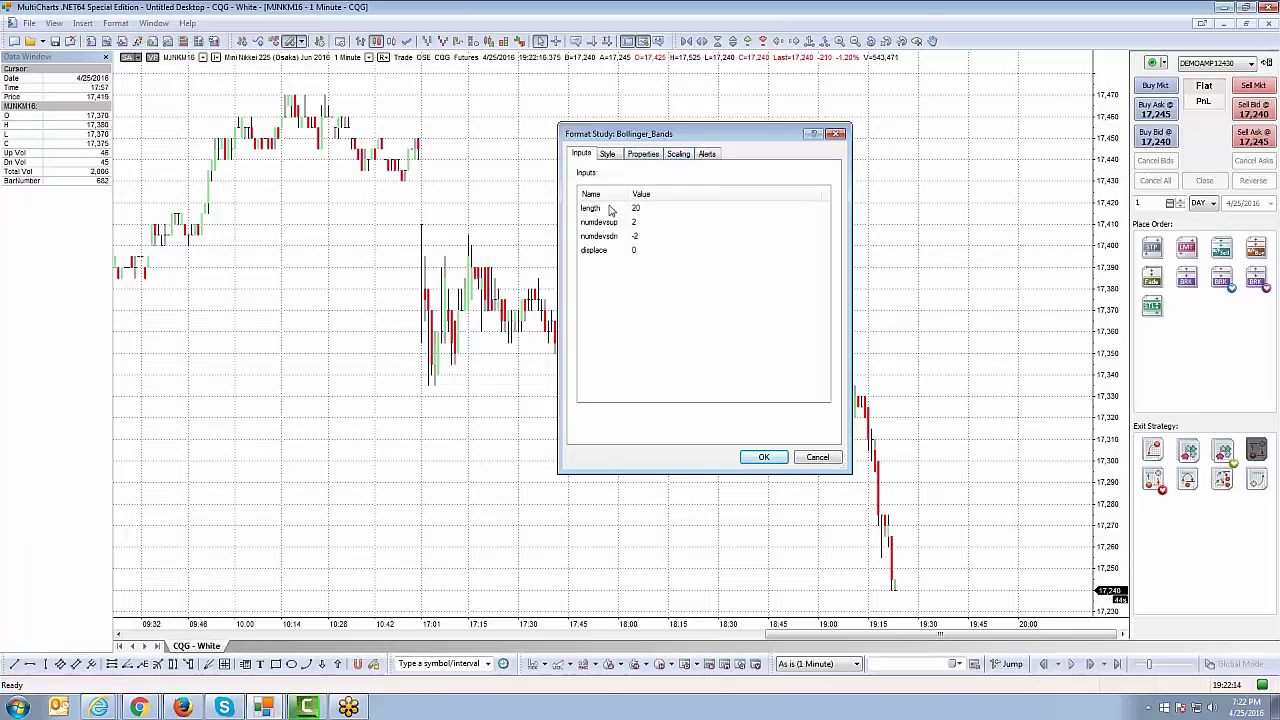
Examine the numdevsup, numdevsdn and displace inputs of the Bollinger_Bands study
{"action": "left_click", "coordinate": [654, 232]}
{"action": "key", "text": "Down"}
{"action": "key", "text": "Down"}
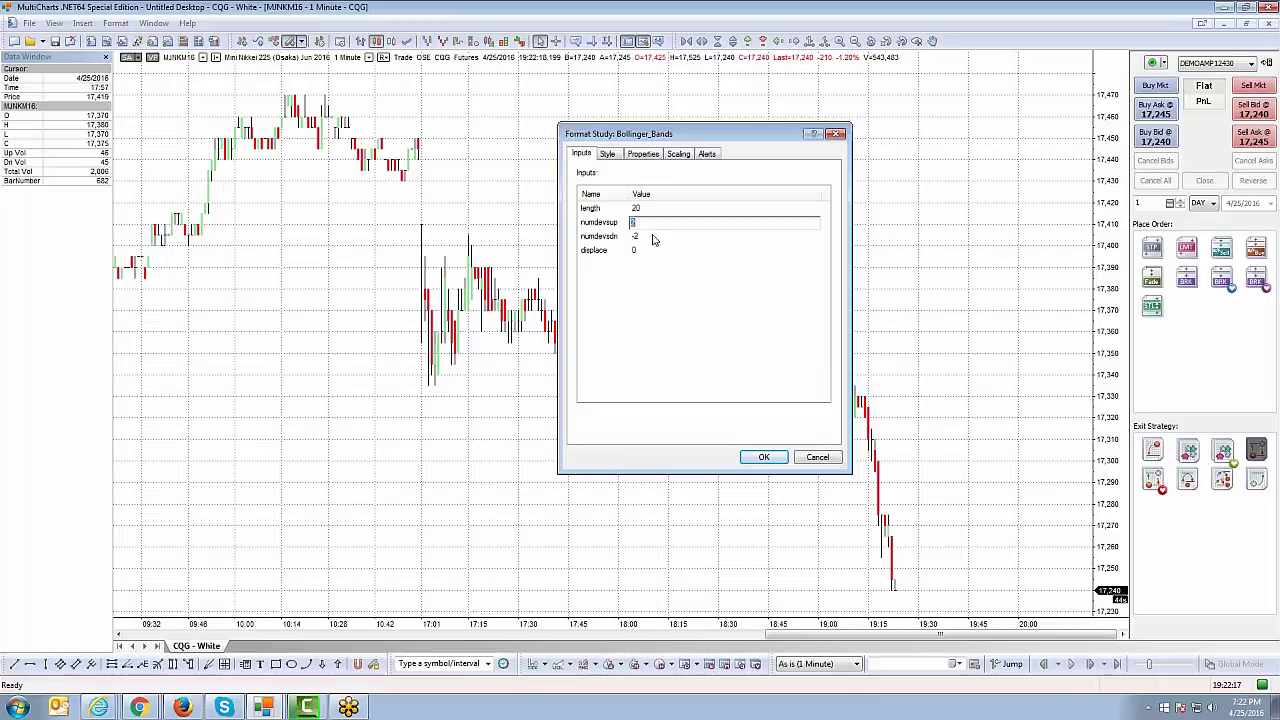
{"action": "left_click", "coordinate": [648, 230]}
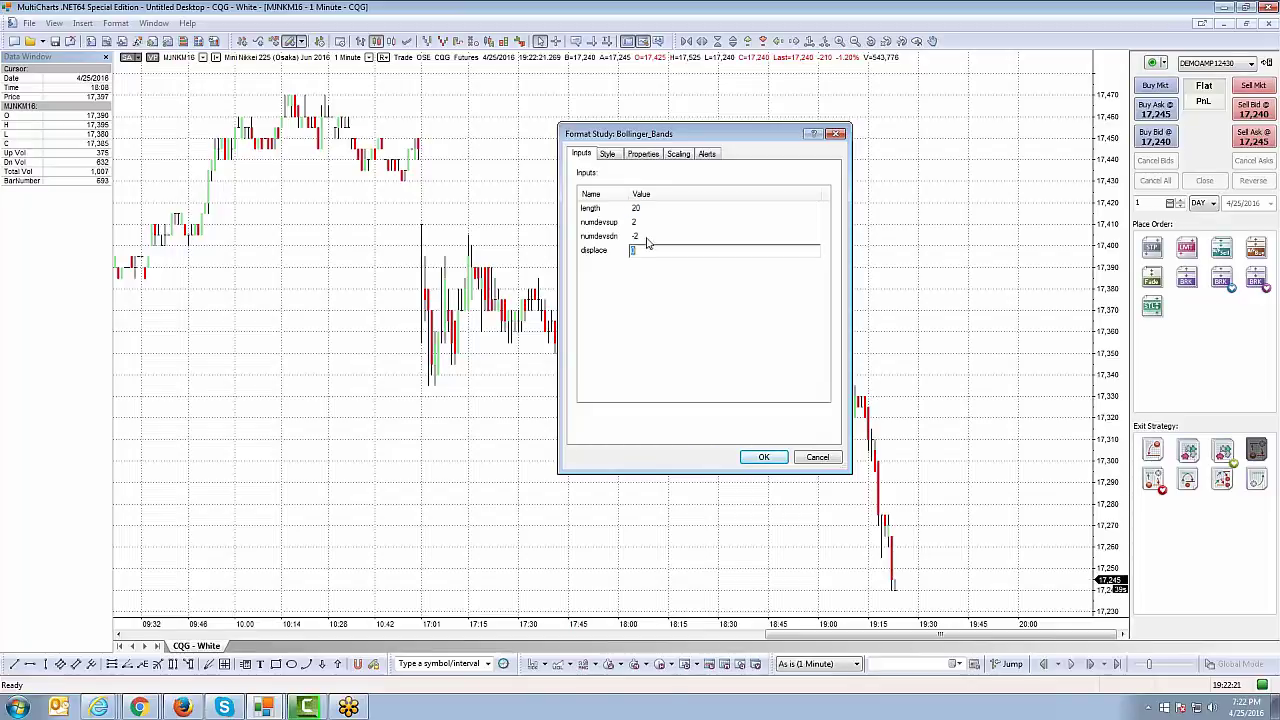
{"action": "left_click", "coordinate": [650, 238]}
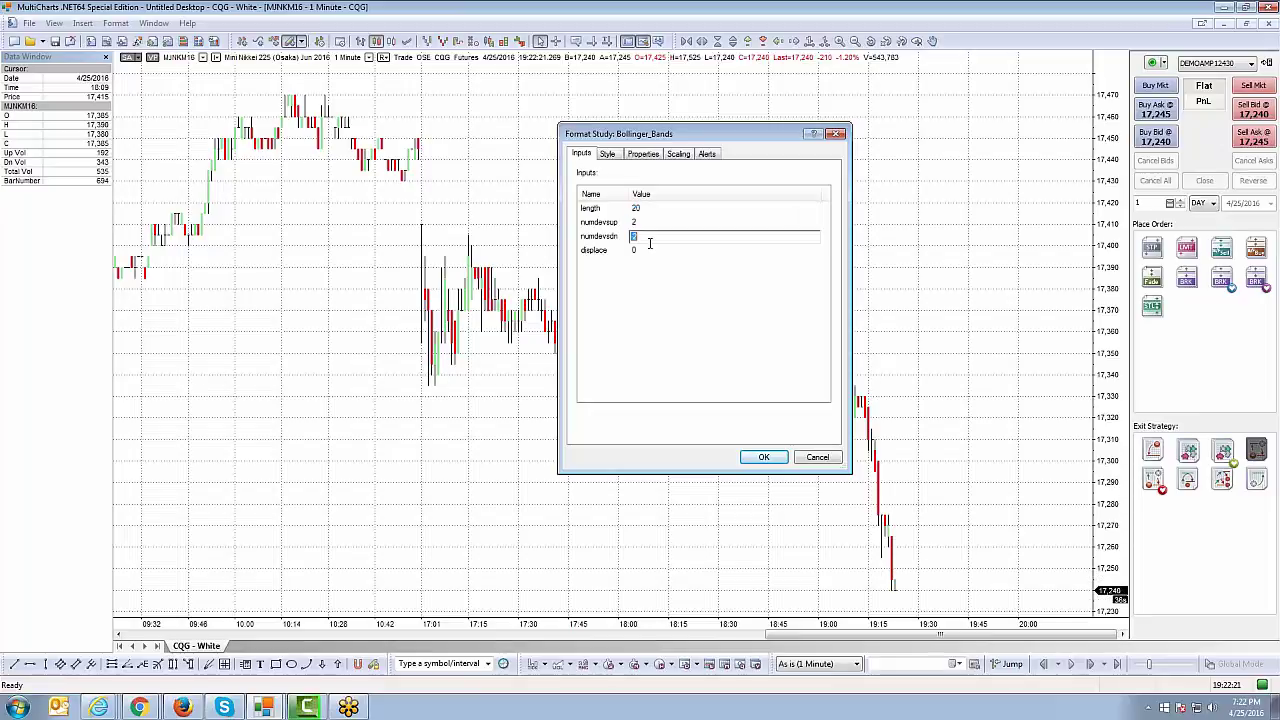
{"action": "left_click", "coordinate": [649, 216]}
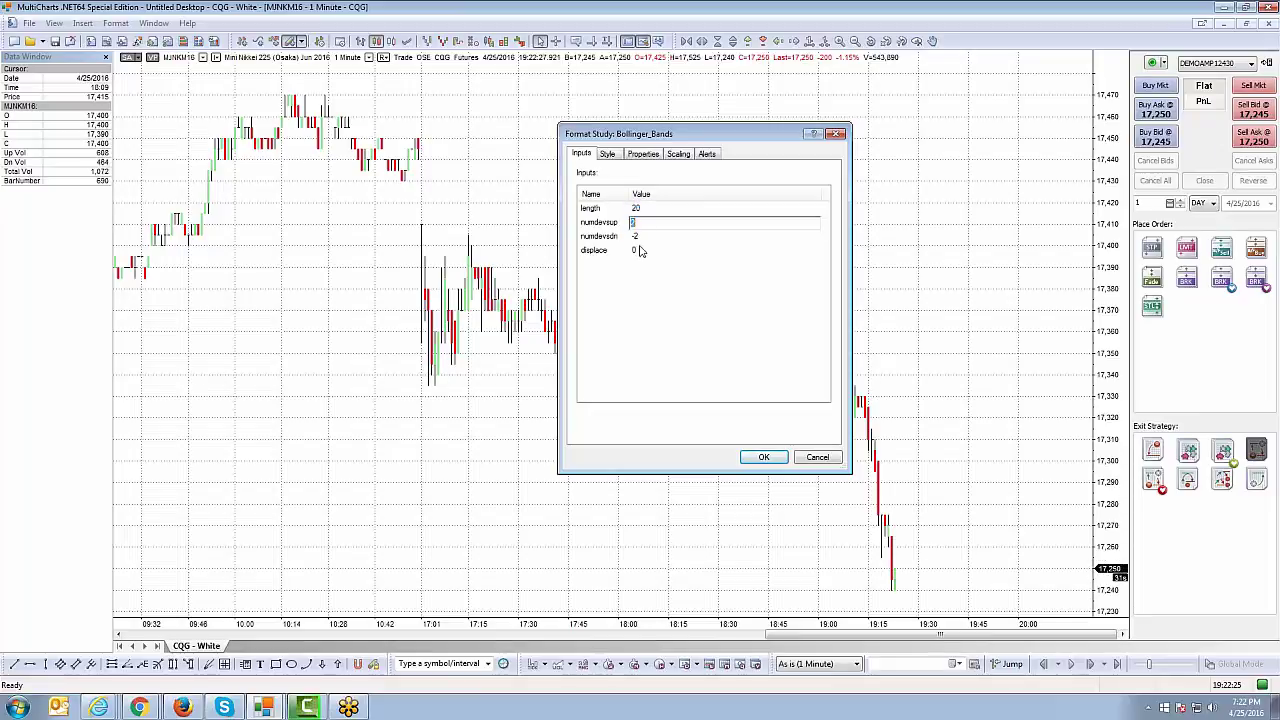
{"action": "left_click", "coordinate": [648, 240]}
{"action": "key", "text": "Tab"}
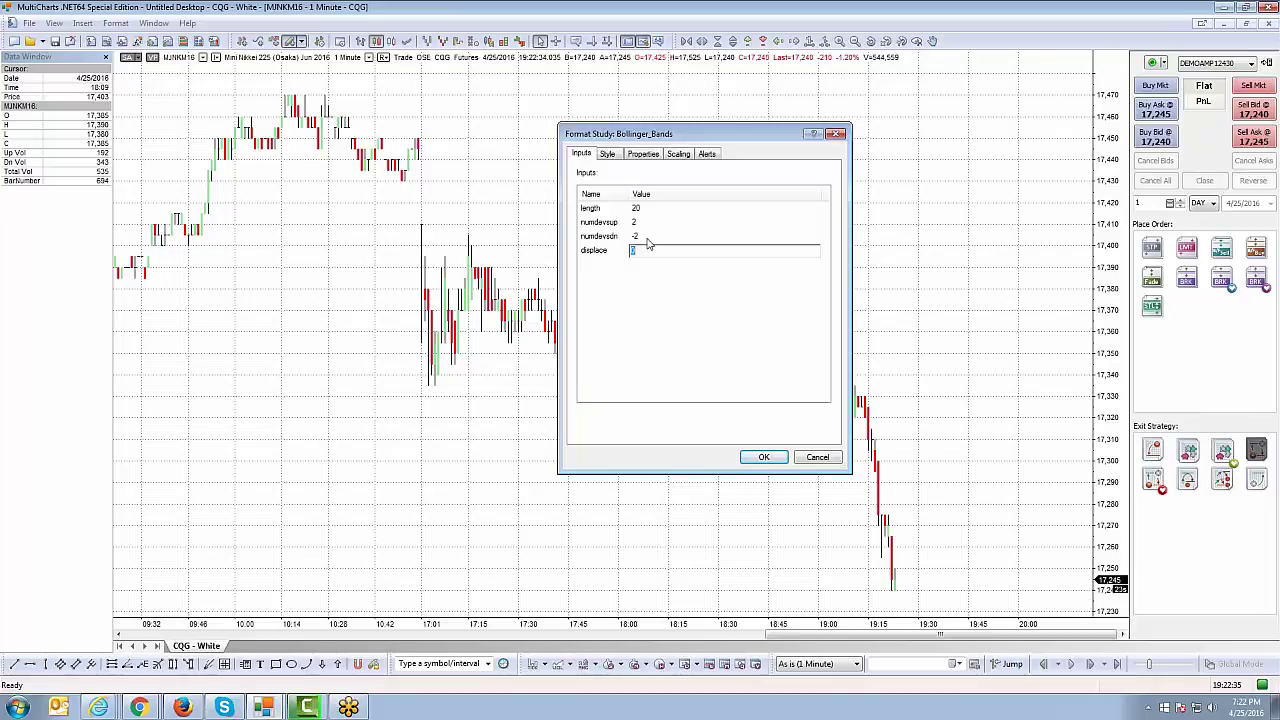
Examine the line style, color and weight choices for the UpperBand plot of the Bollinger_Bands study
{"action": "left_click", "coordinate": [607, 157]}
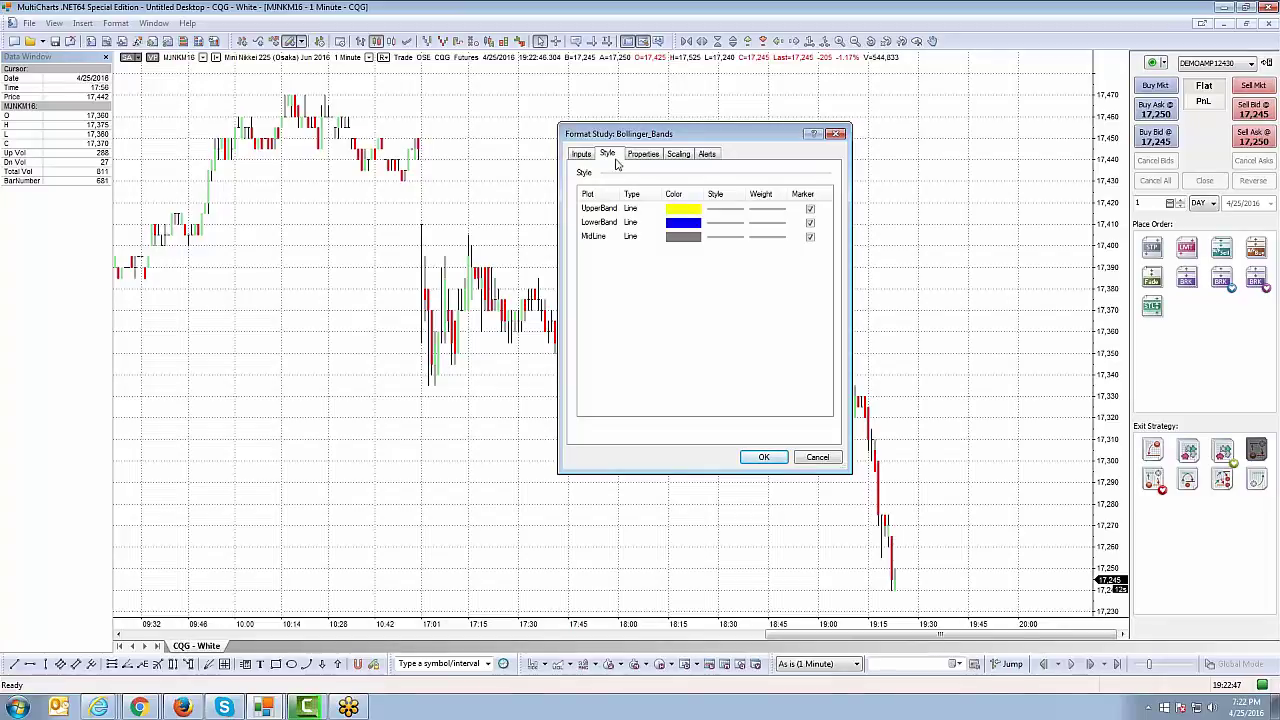
{"action": "left_click", "coordinate": [716, 210]}
{"action": "left_click", "coordinate": [722, 244]}
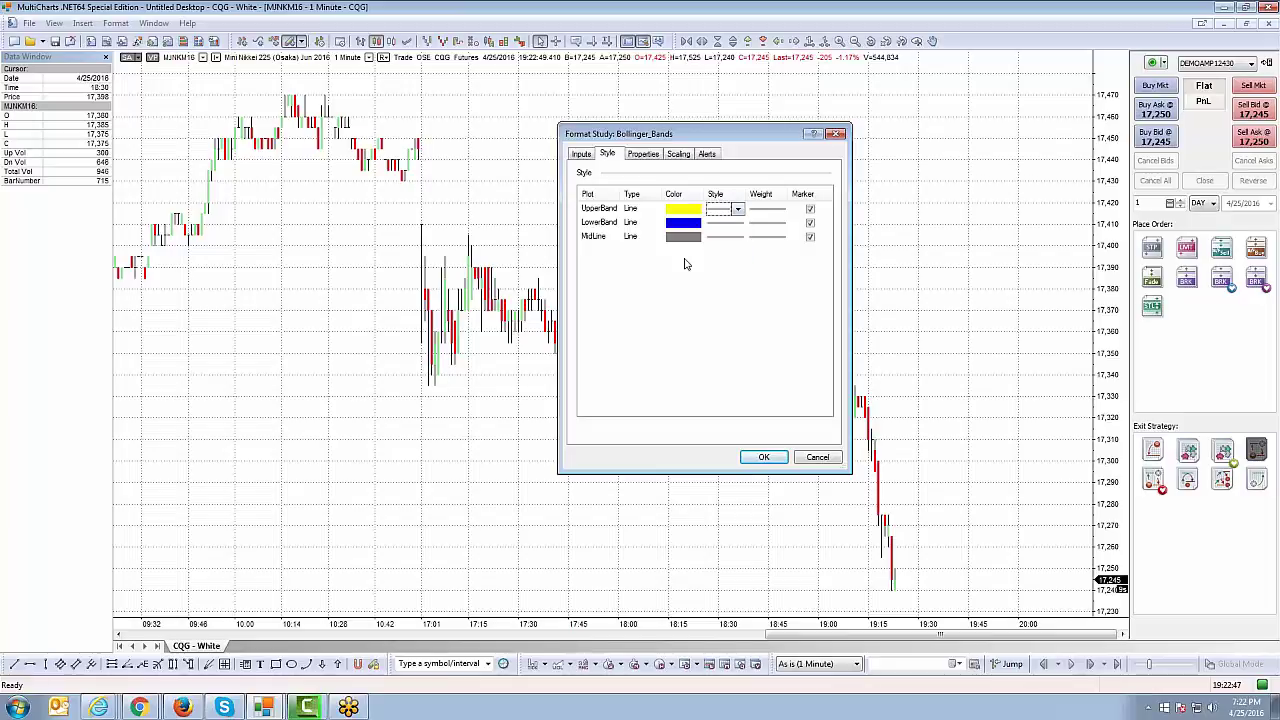
{"action": "left_click", "coordinate": [686, 212]}
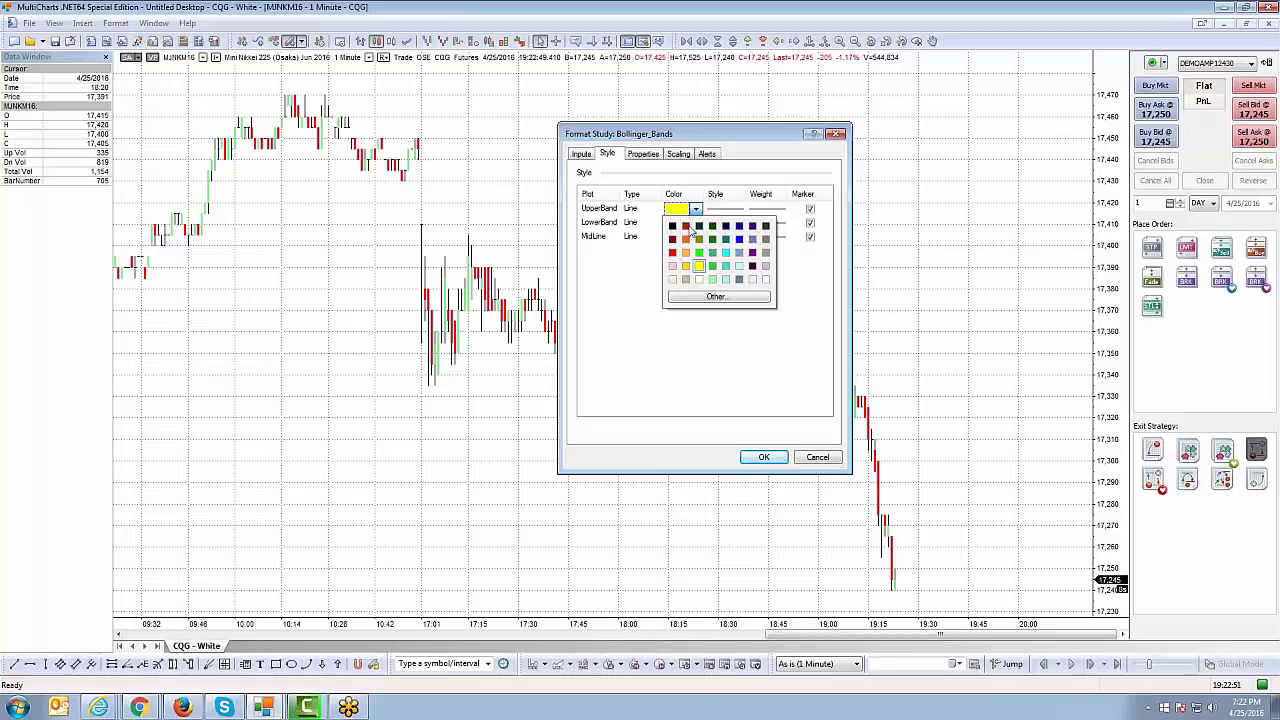
{"action": "left_click", "coordinate": [649, 277]}
{"action": "left_click", "coordinate": [769, 210]}
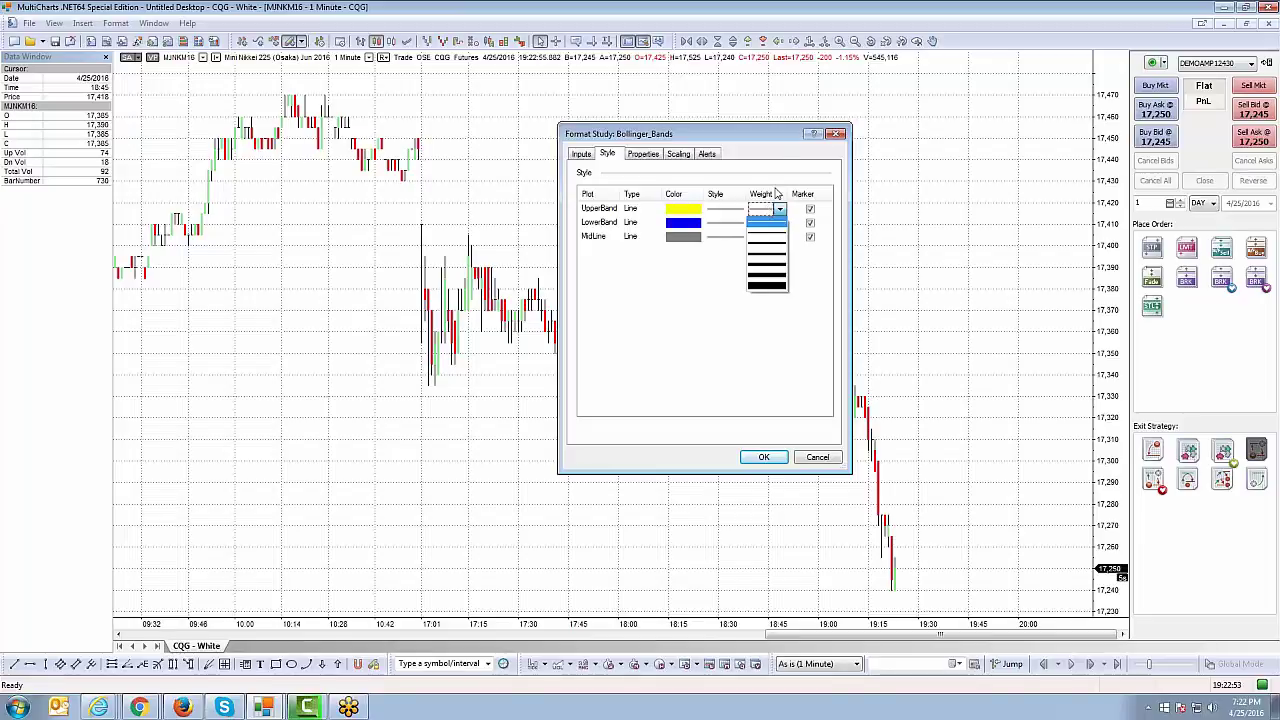
{"action": "left_click", "coordinate": [787, 152]}
Apply the Bollinger_Bands study to the MJNKM16 chart with its inputs and line styles as they are
{"action": "left_click_drag", "start_coordinate": [779, 141], "coordinate": [714, 138]}
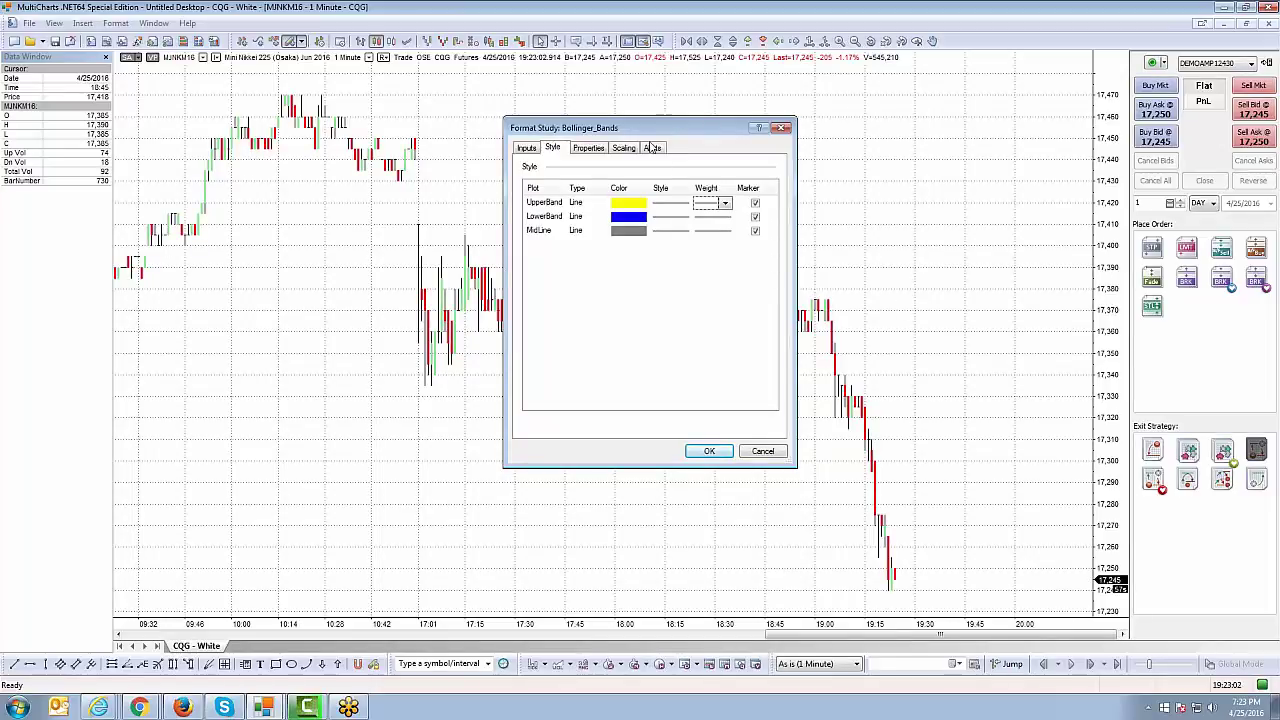
{"action": "left_click", "coordinate": [530, 149]}
{"action": "left_click", "coordinate": [708, 452]}
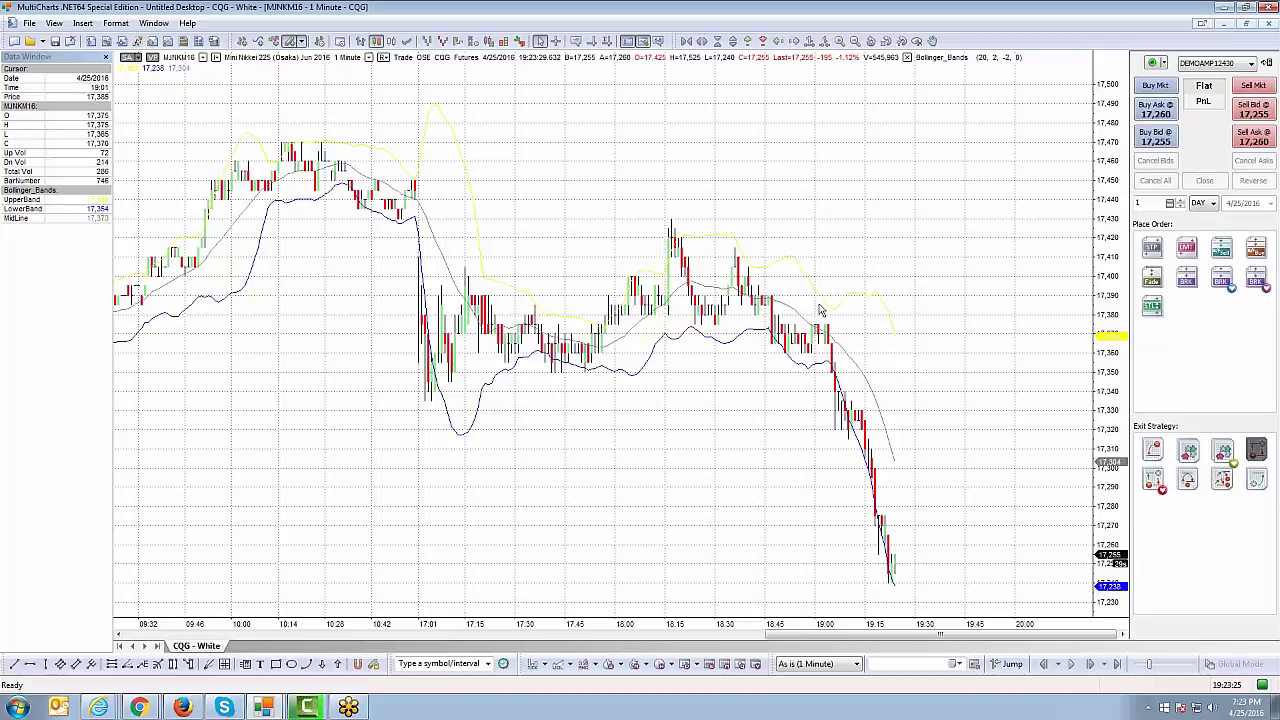
Reopen the format settings of the Bollinger_Bands study on the chart and change the UpperBand color to orange
{"action": "left_click", "coordinate": [870, 465]}
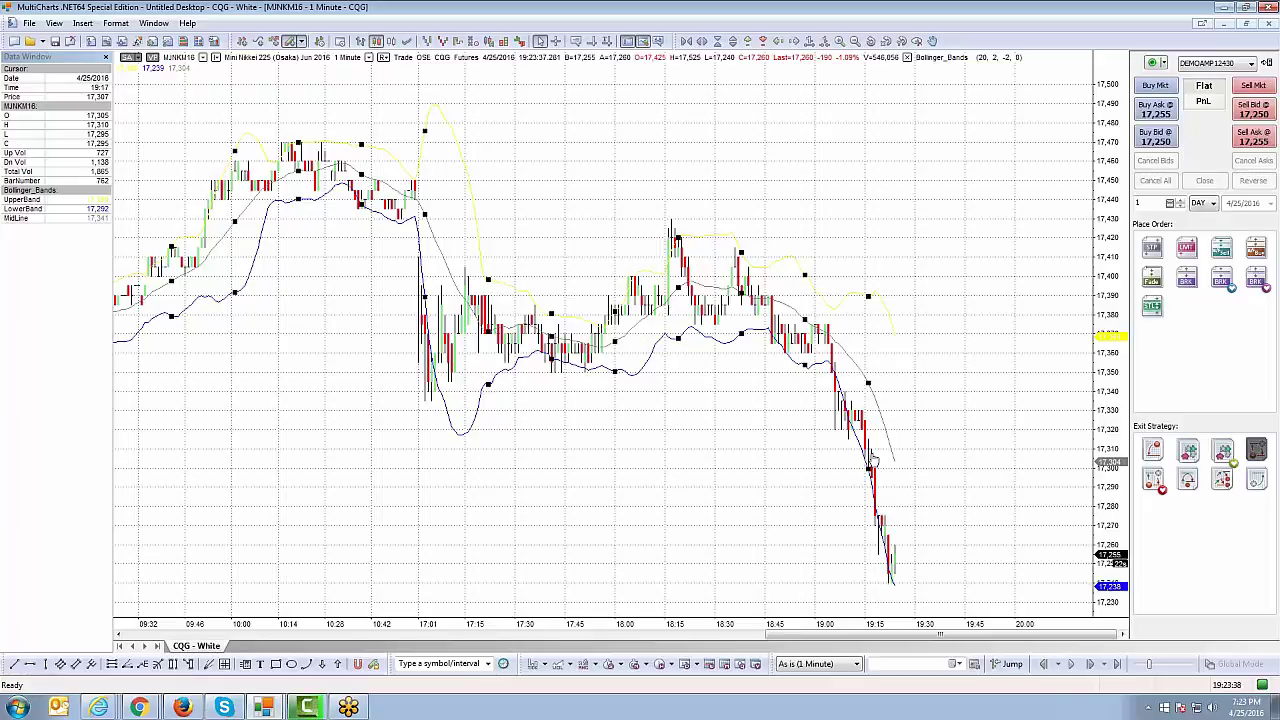
{"action": "right_click", "coordinate": [806, 277]}
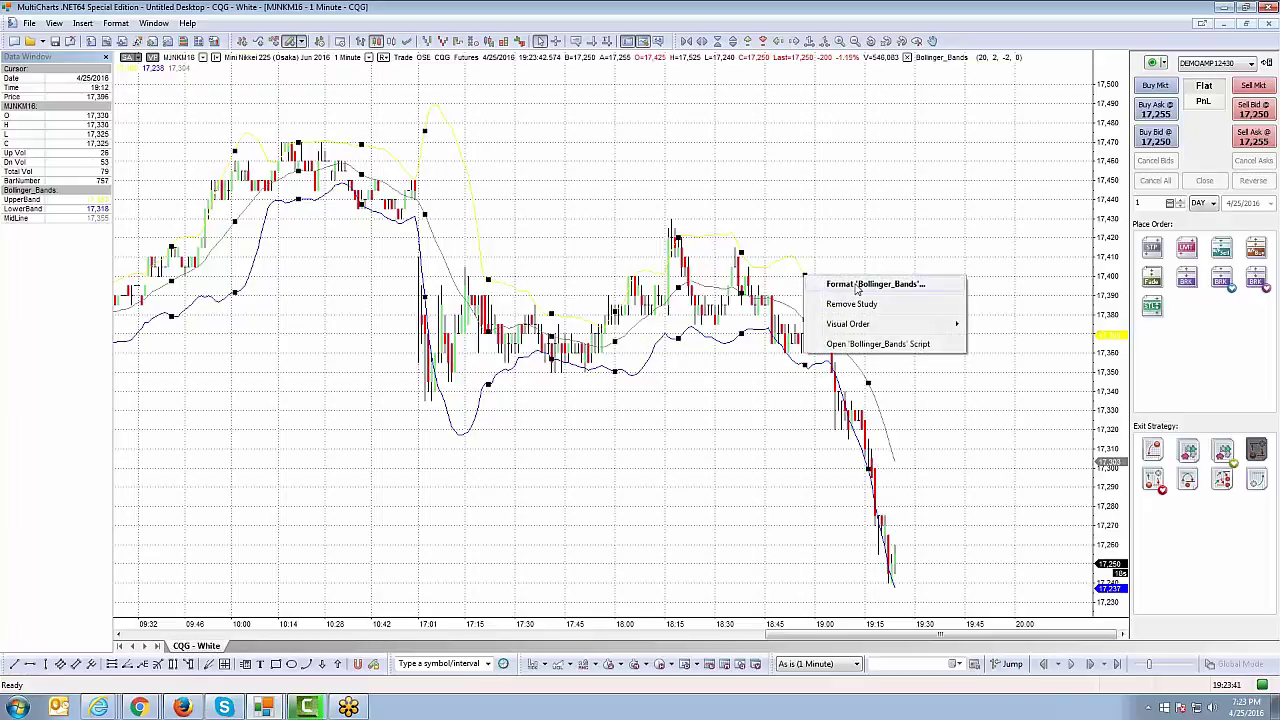
{"action": "left_click", "coordinate": [857, 289]}
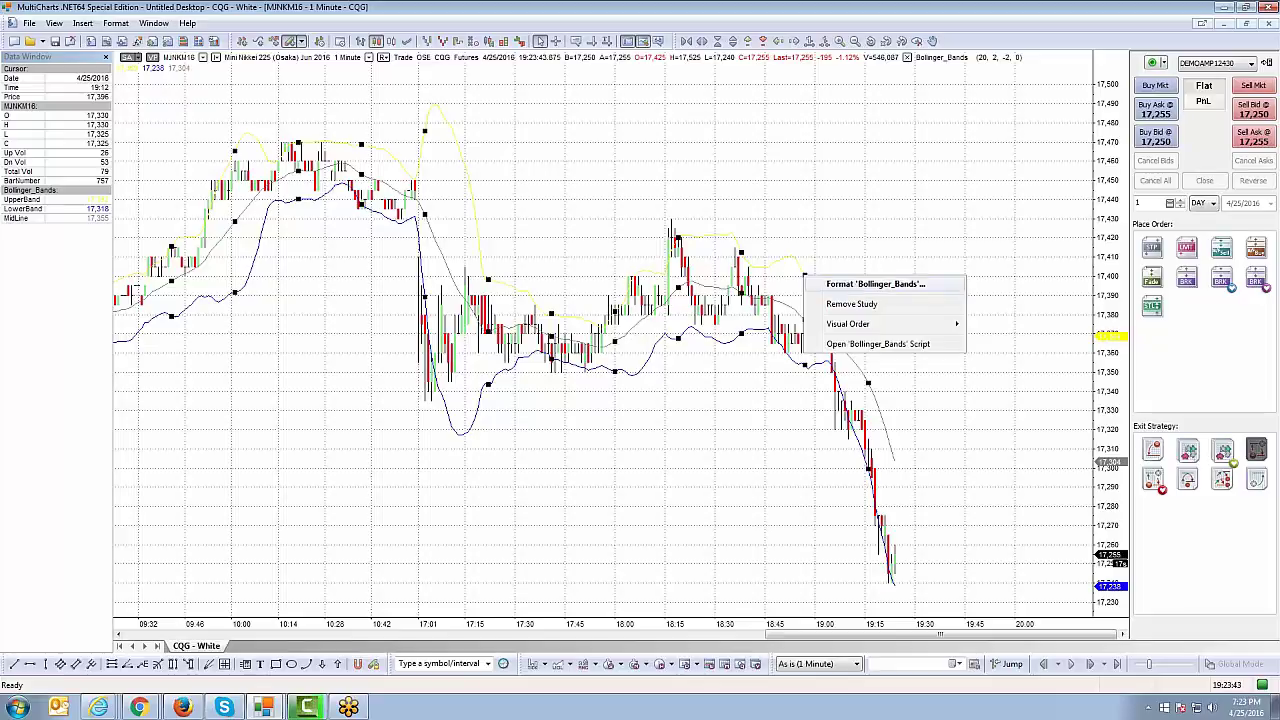
{"action": "left_click_drag", "start_coordinate": [660, 127], "coordinate": [805, 129]}
{"action": "left_click", "coordinate": [698, 151]}
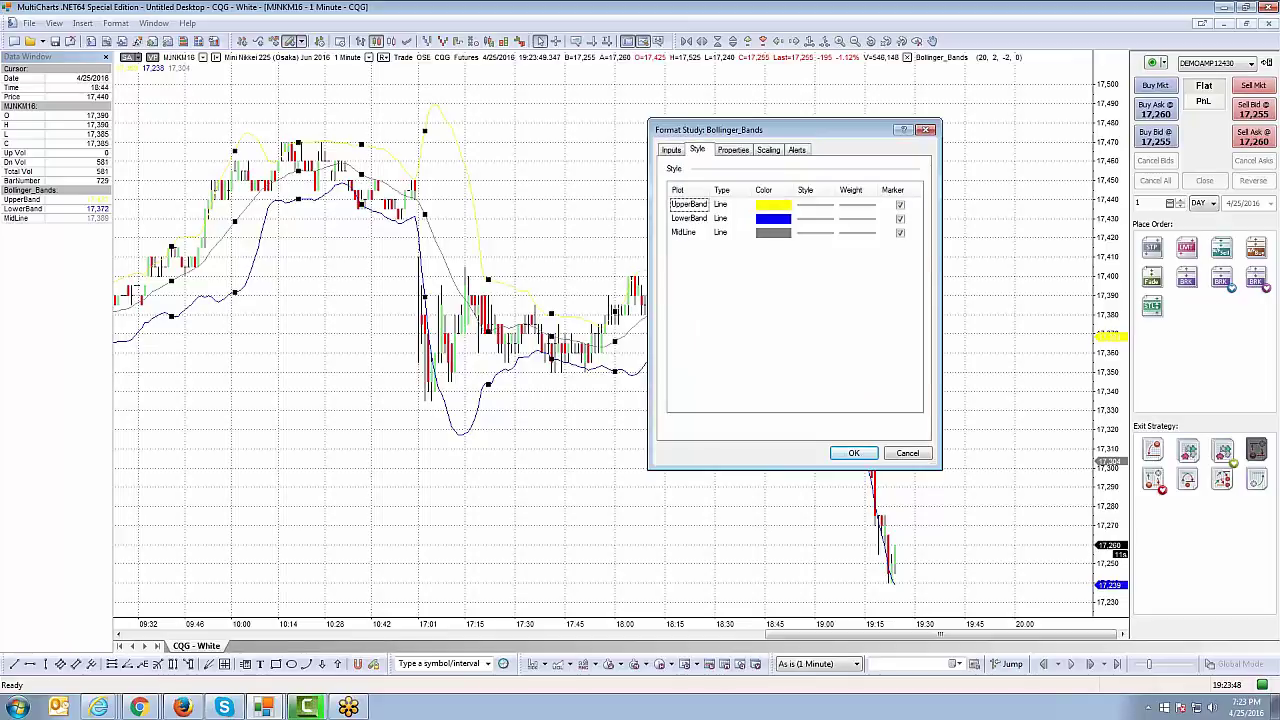
{"action": "left_click", "coordinate": [772, 206]}
{"action": "left_click", "coordinate": [776, 247]}
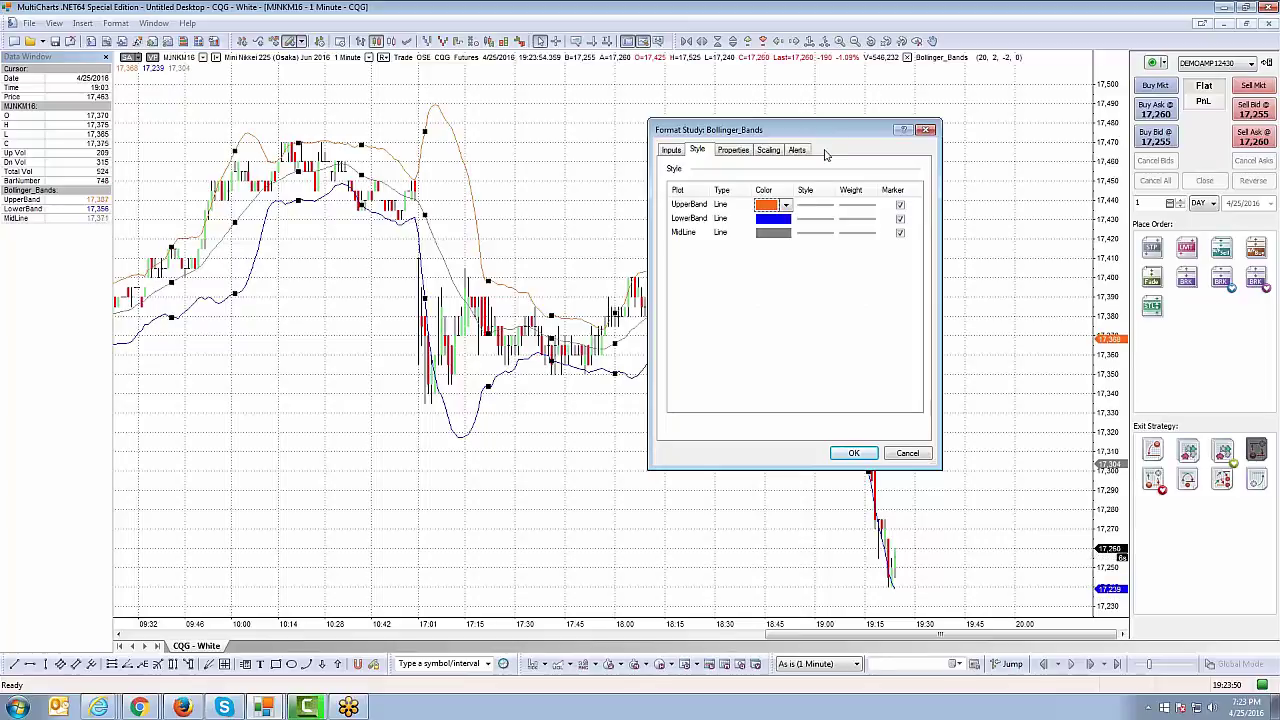
Set the UpperBand line weight to the second-thinnest option
{"action": "left_click_drag", "start_coordinate": [800, 130], "coordinate": [328, 170]}
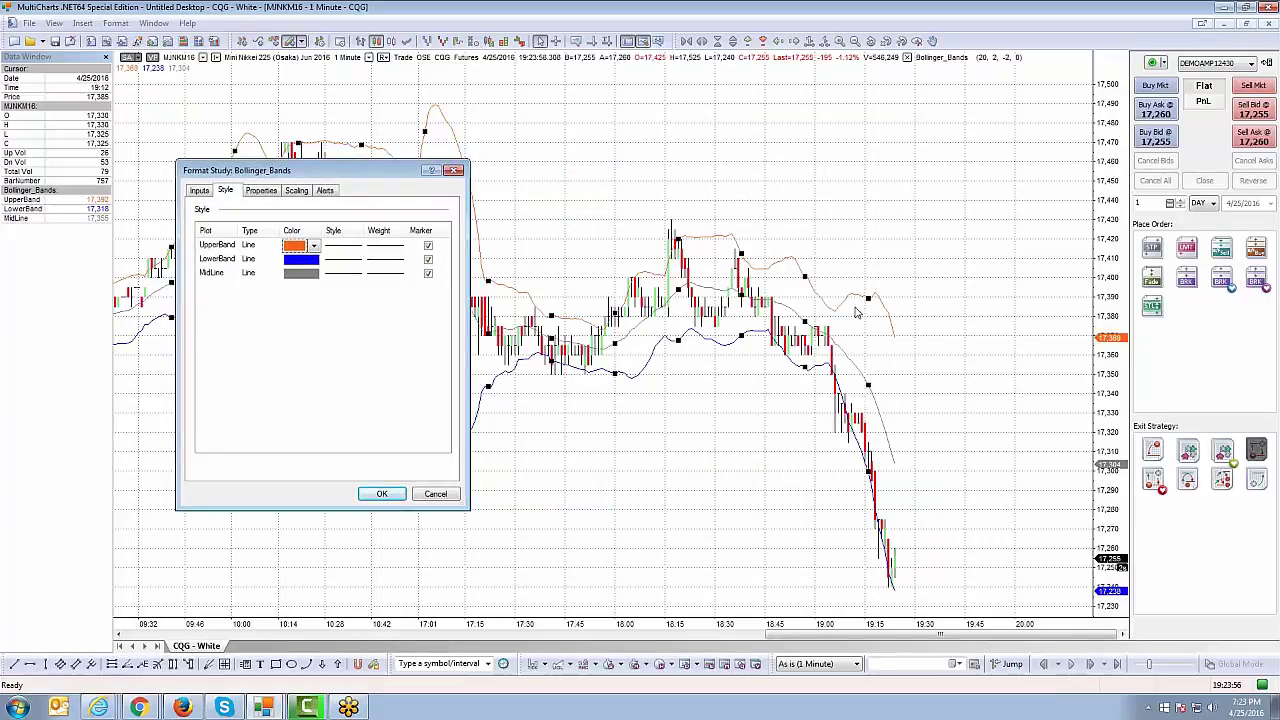
{"action": "left_click", "coordinate": [381, 246]}
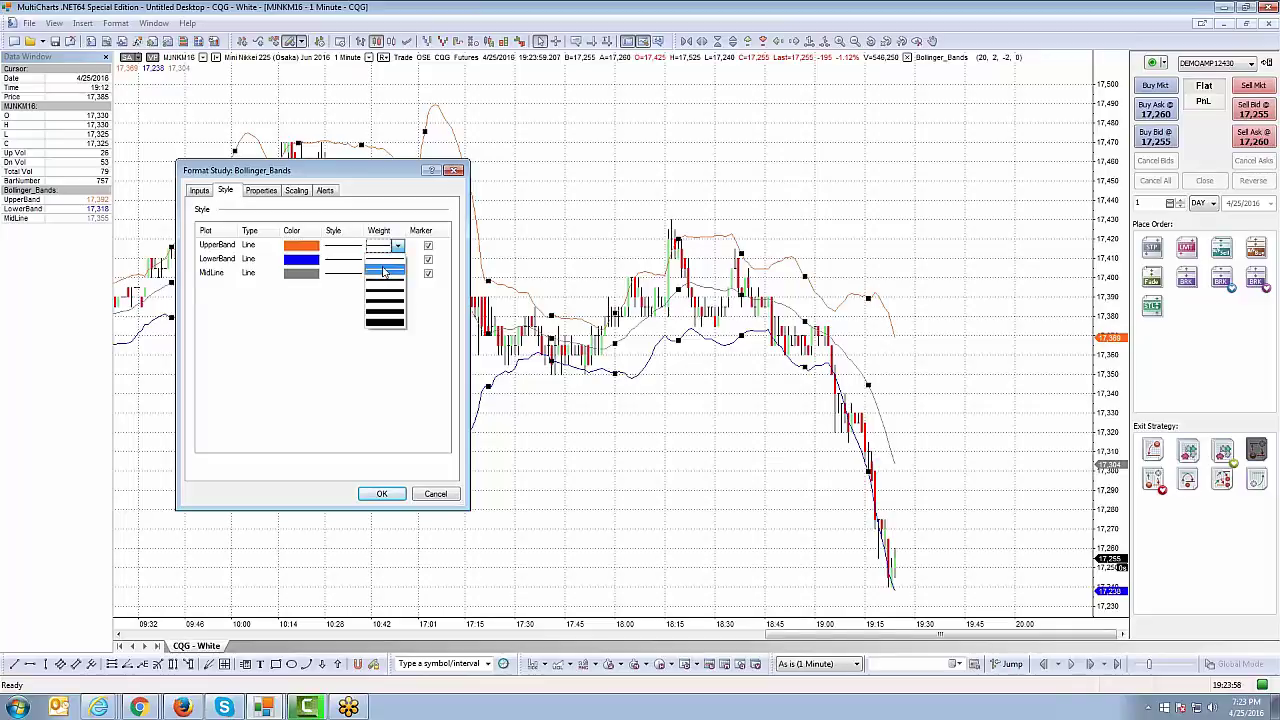
{"action": "left_click", "coordinate": [383, 270]}
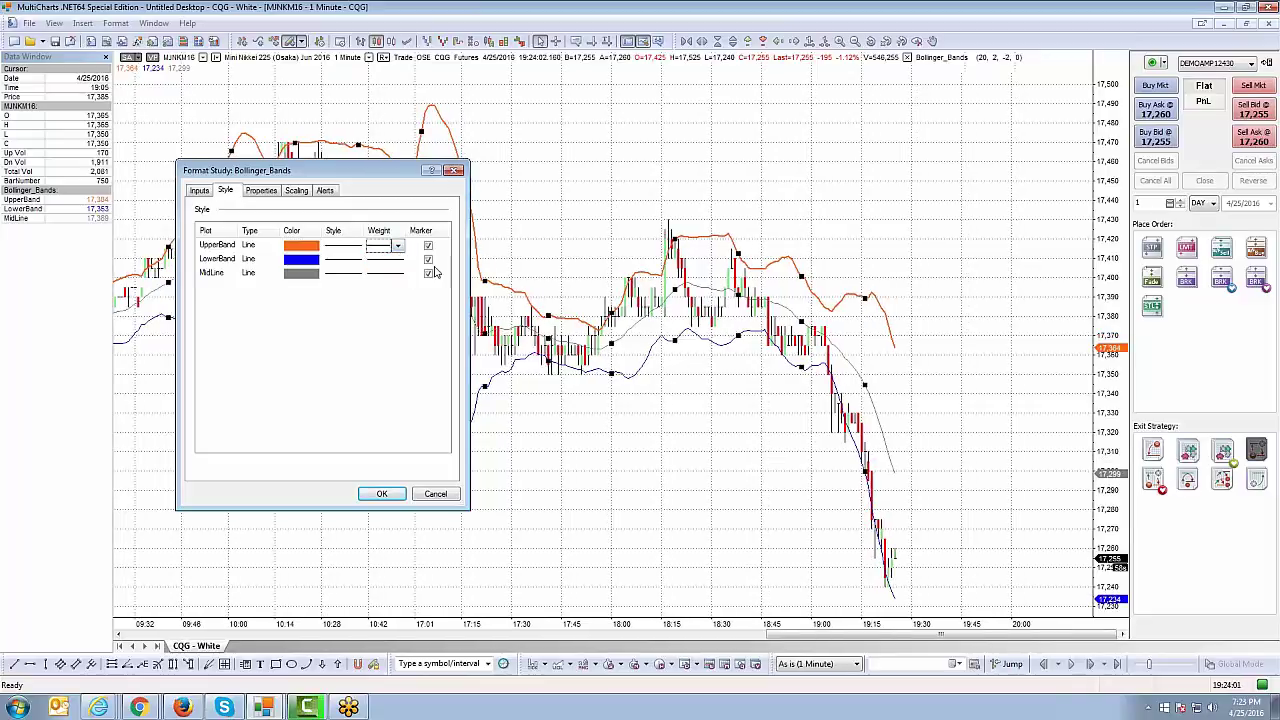
Set the Bollinger_Bands study's SubChart property to Show On Bottom and enlarge the new subchart below the price chart
{"action": "left_click_drag", "start_coordinate": [388, 182], "coordinate": [501, 169]}
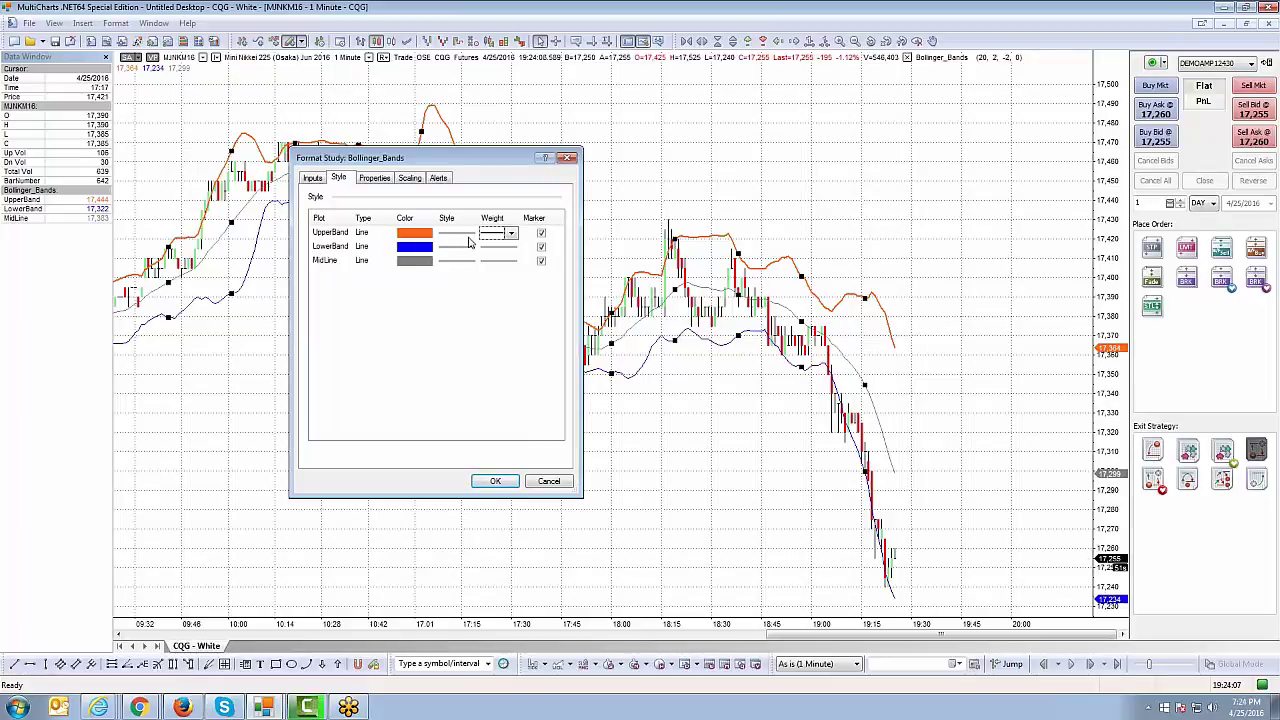
{"action": "left_click", "coordinate": [382, 180]}
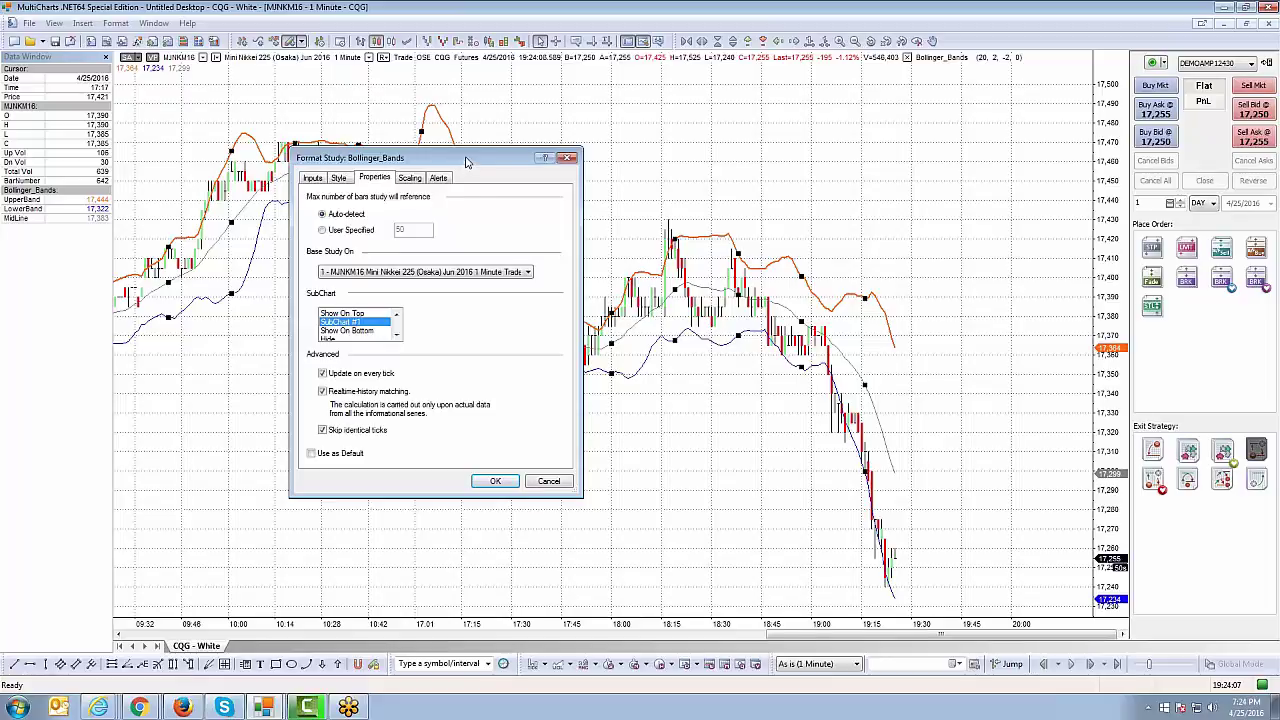
{"action": "left_click_drag", "start_coordinate": [464, 168], "coordinate": [510, 144]}
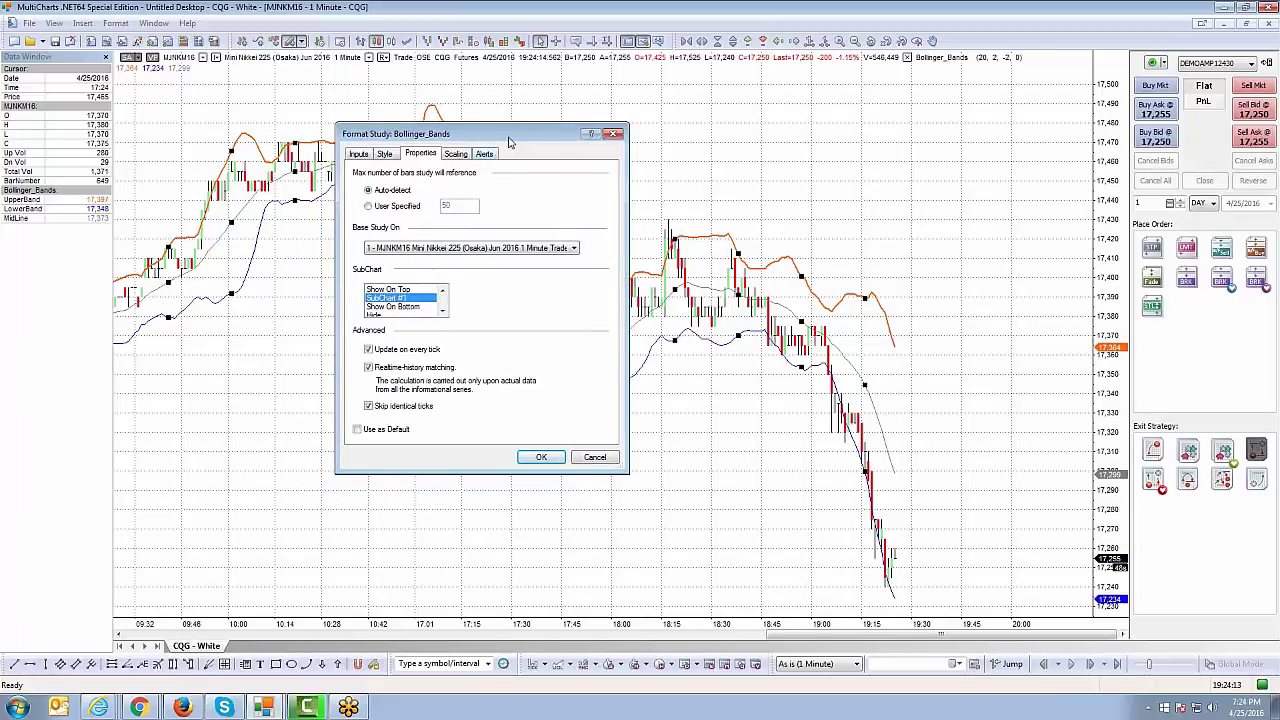
{"action": "left_click_drag", "start_coordinate": [450, 133], "coordinate": [507, 120]}
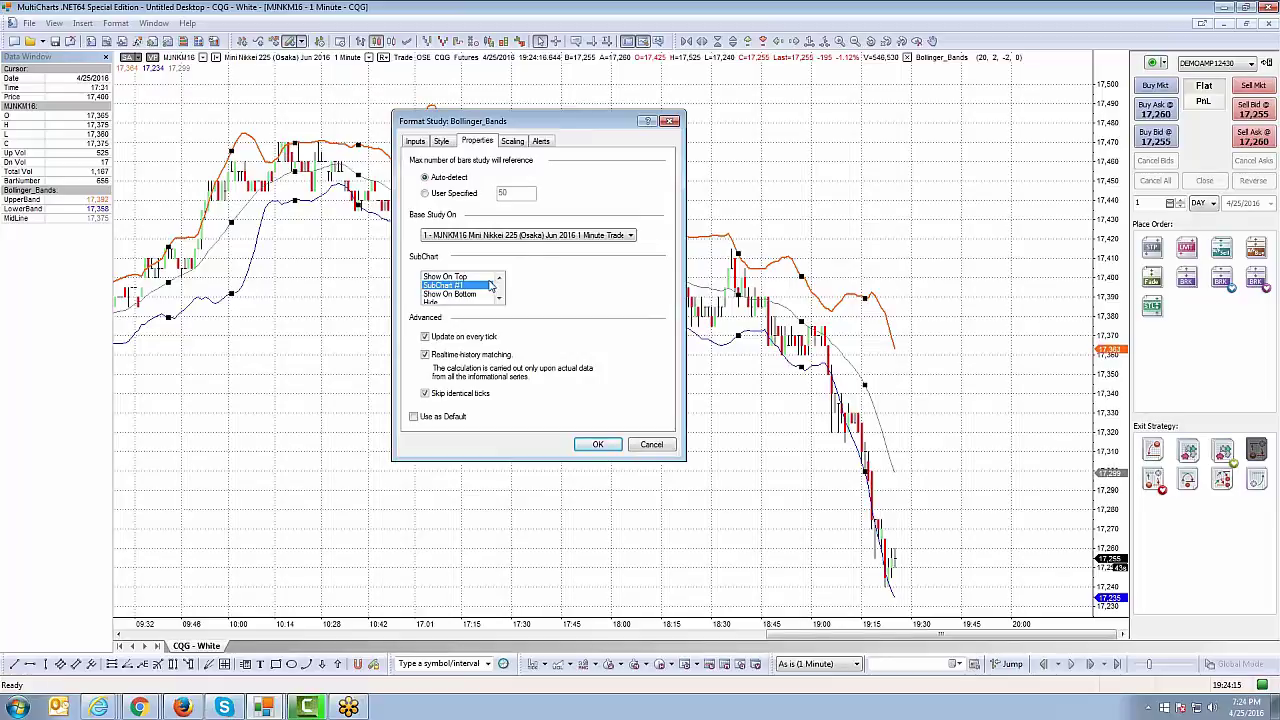
{"action": "left_click_drag", "start_coordinate": [614, 129], "coordinate": [797, 116]}
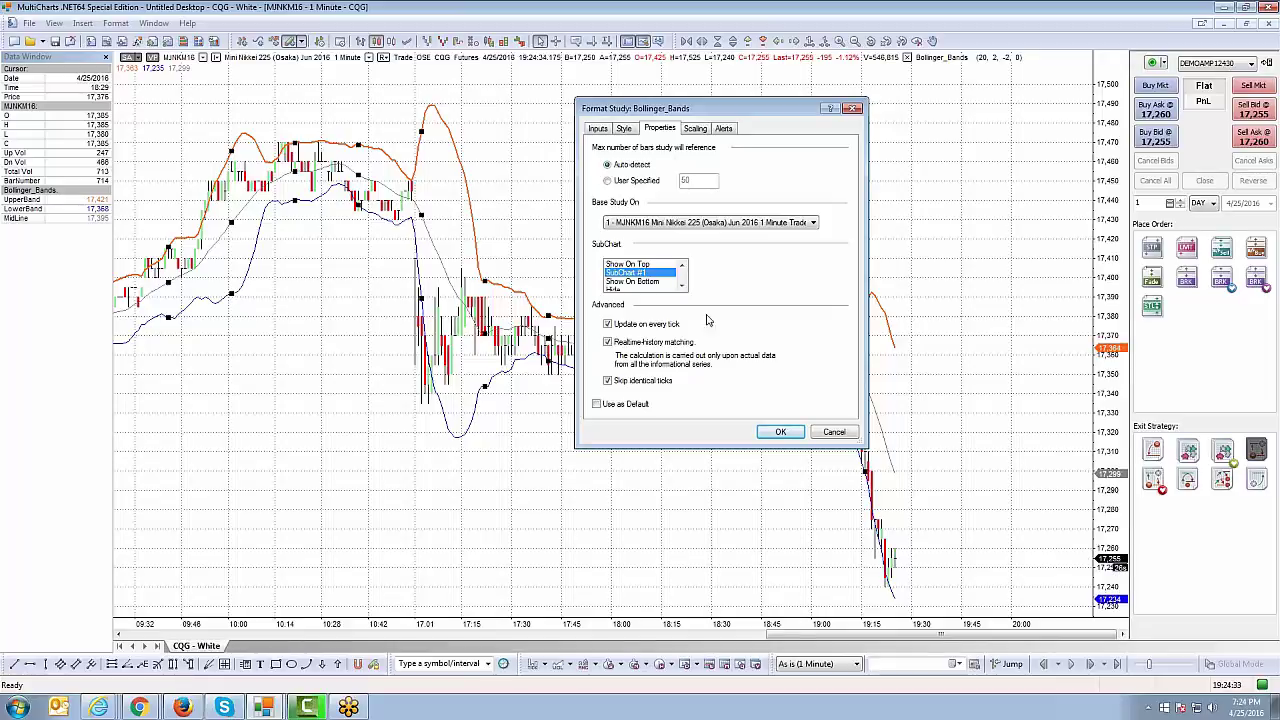
{"action": "left_click", "coordinate": [648, 281]}
{"action": "left_click", "coordinate": [779, 432]}
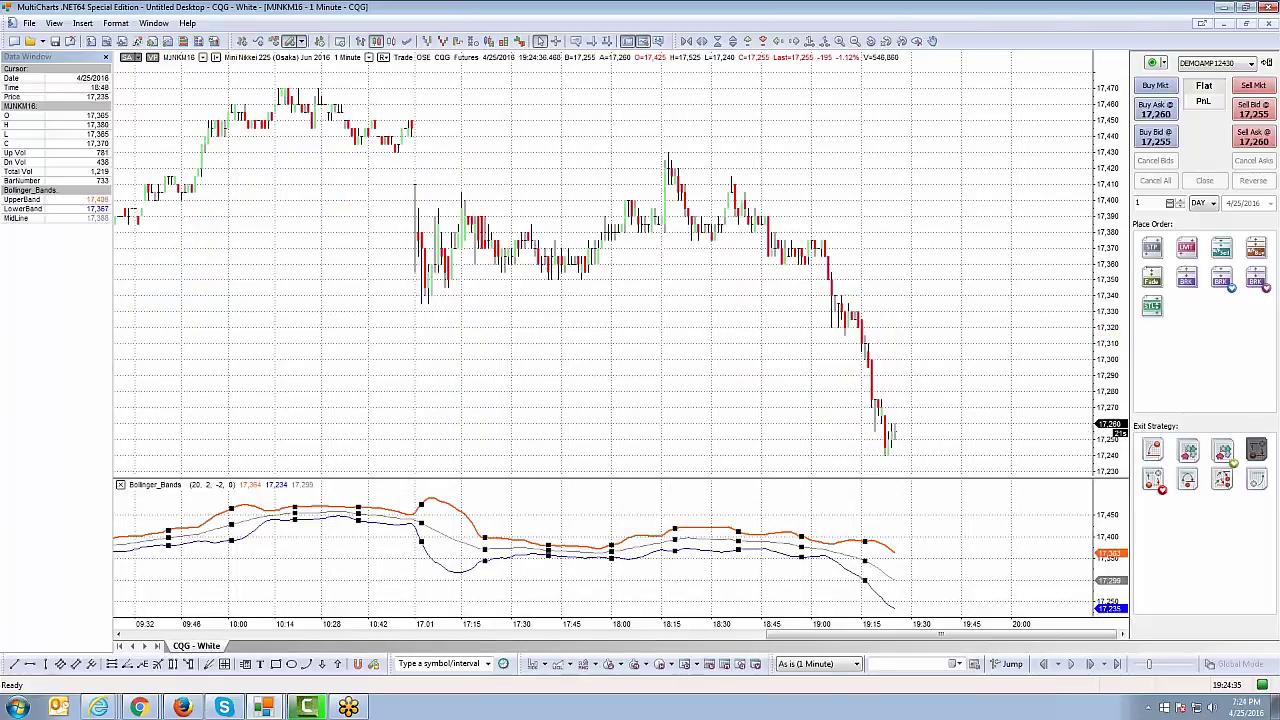
{"action": "left_click", "coordinate": [745, 478]}
{"action": "left_click_drag", "start_coordinate": [740, 433], "coordinate": [737, 435]}
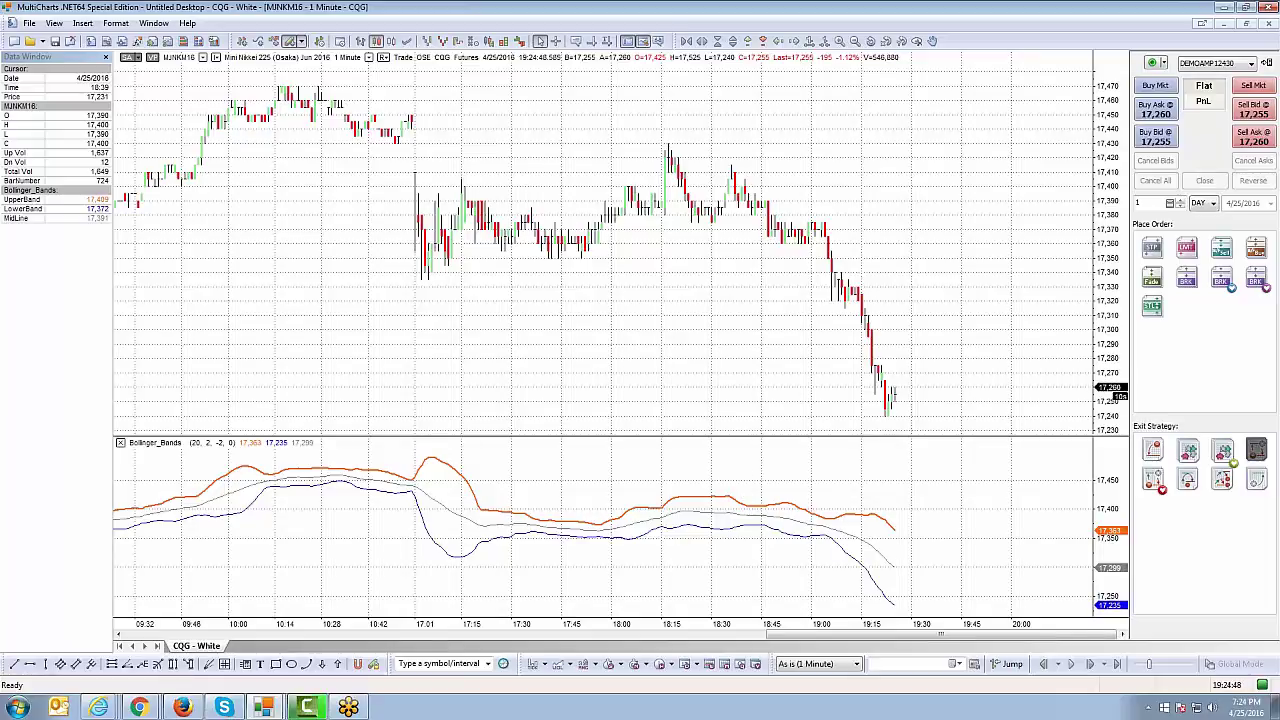
Move the Bollinger_Bands study back to SubChart #1 and check which instruments Base Study On offers
{"action": "left_click", "coordinate": [760, 532]}
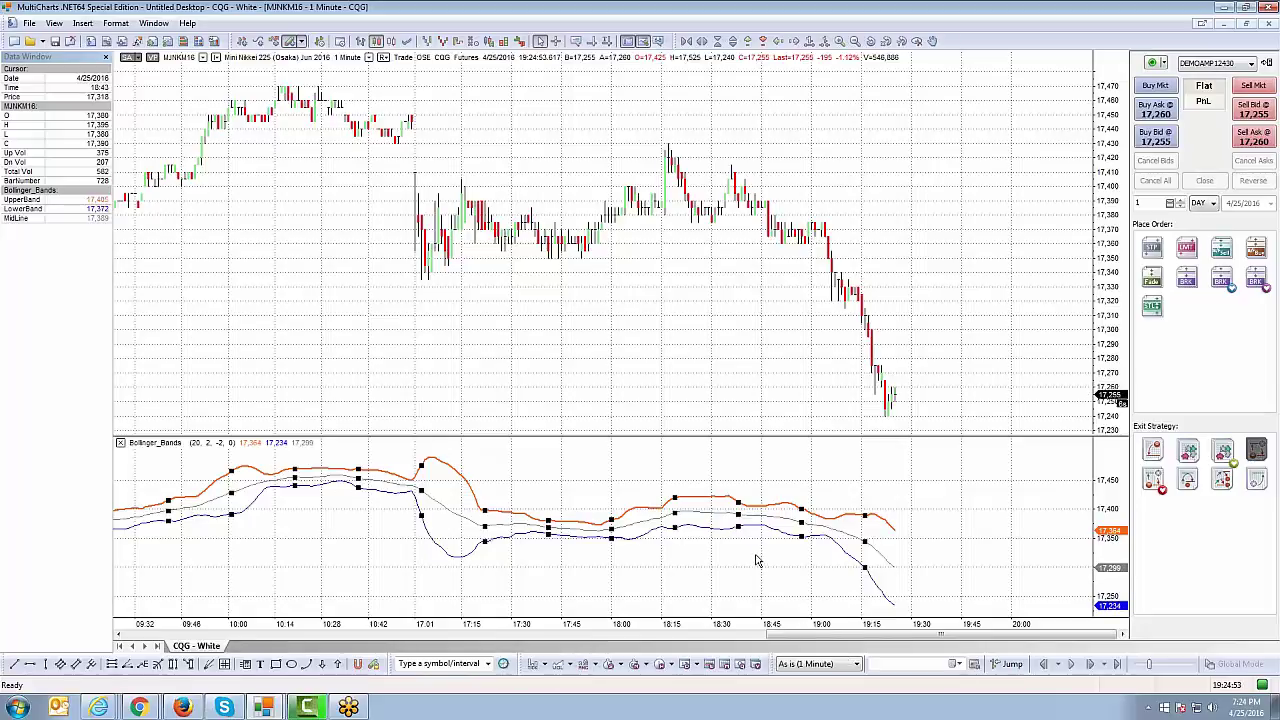
{"action": "right_click", "coordinate": [741, 521]}
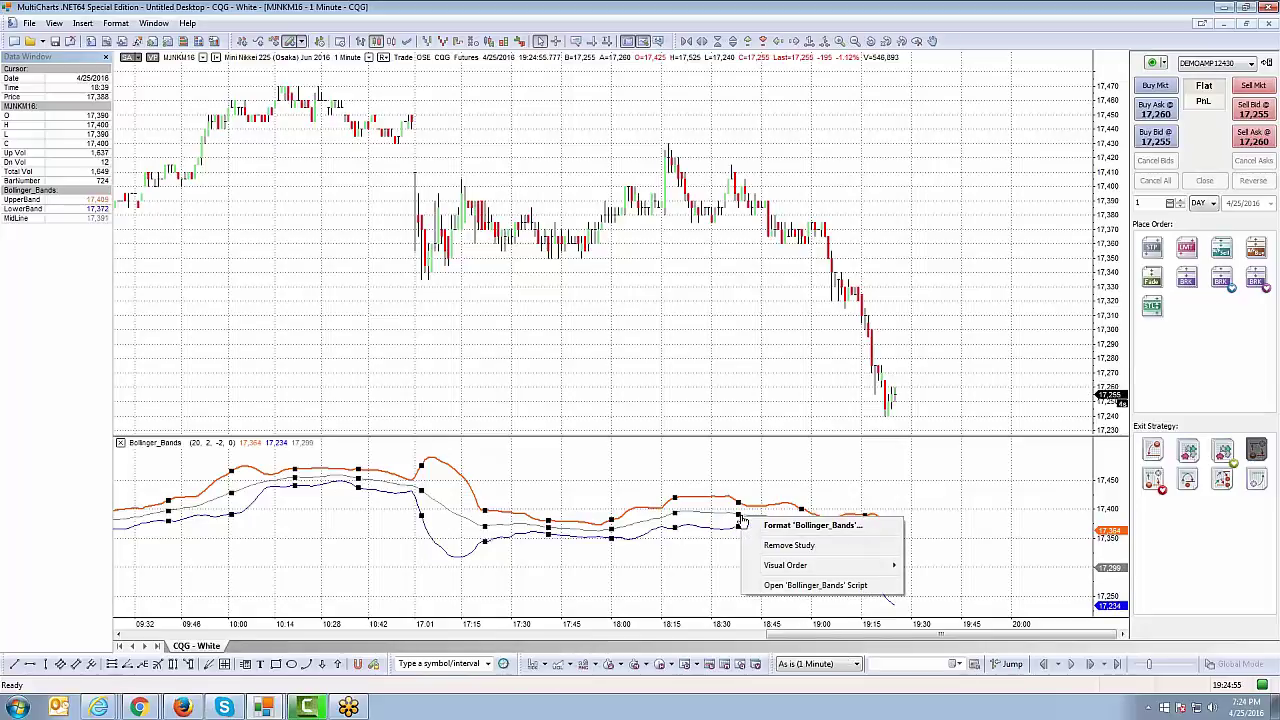
{"action": "left_click", "coordinate": [780, 526]}
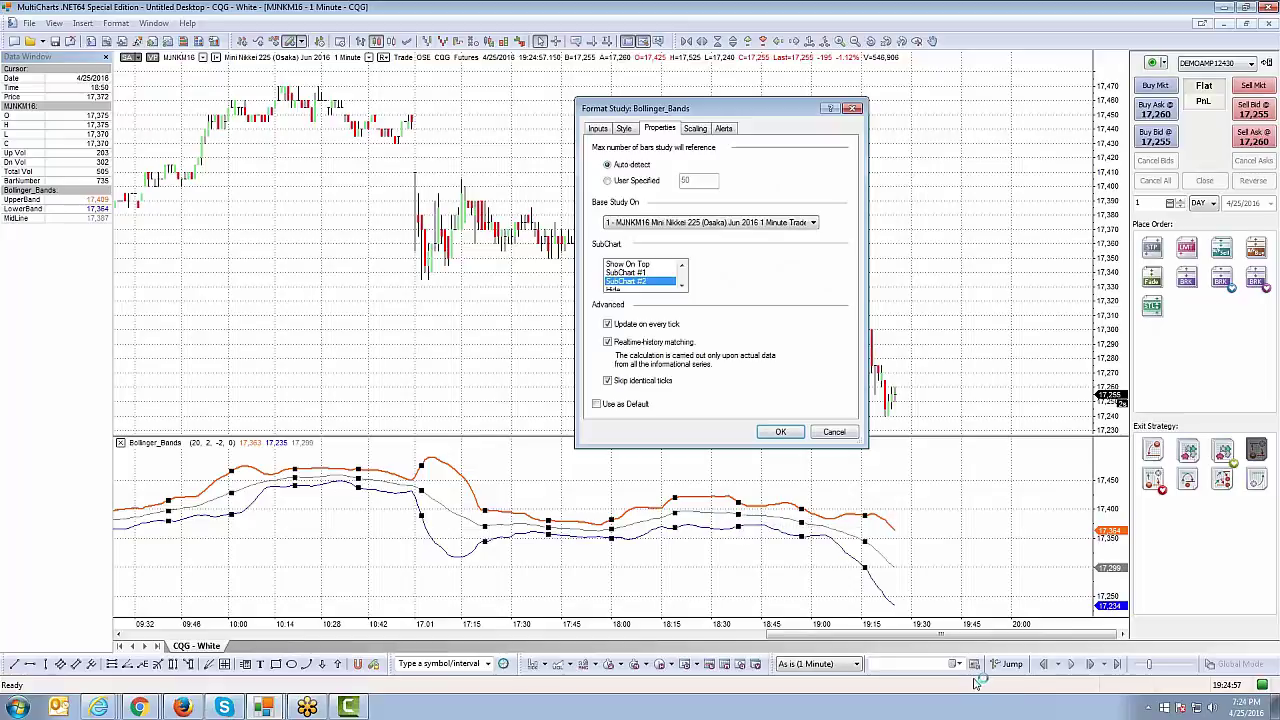
{"action": "left_click", "coordinate": [645, 272]}
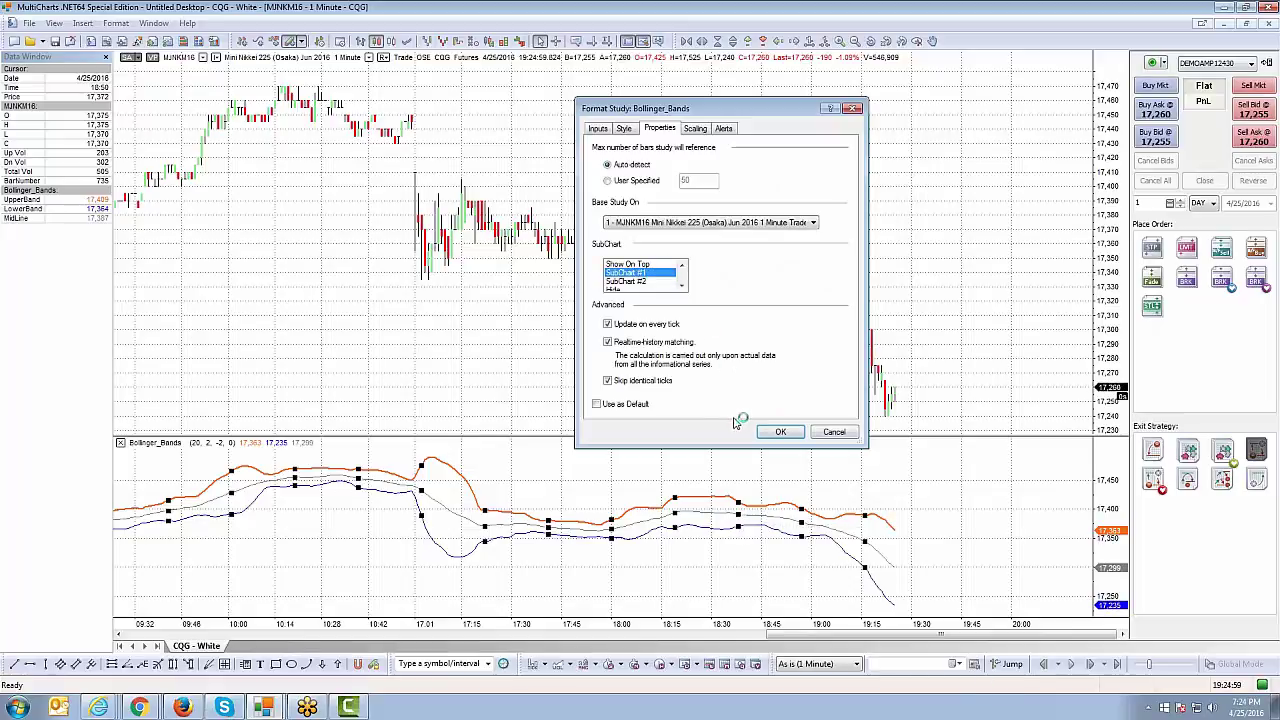
{"action": "left_click", "coordinate": [780, 432]}
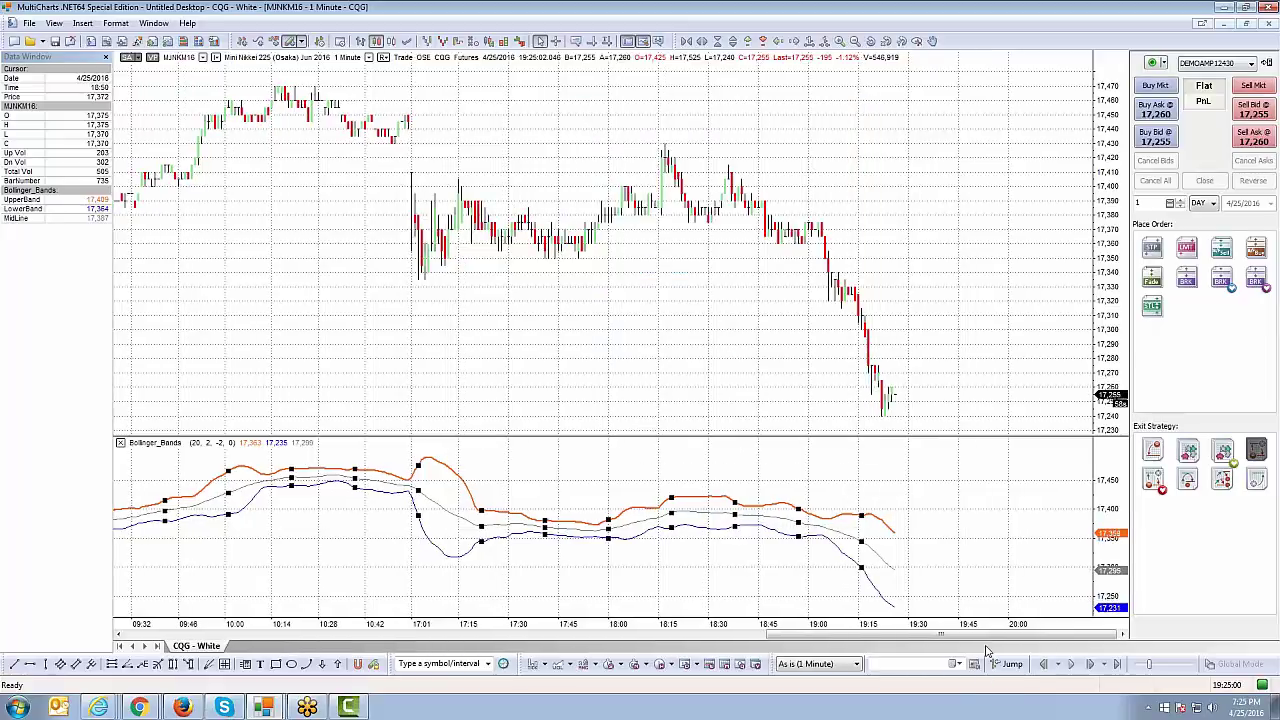
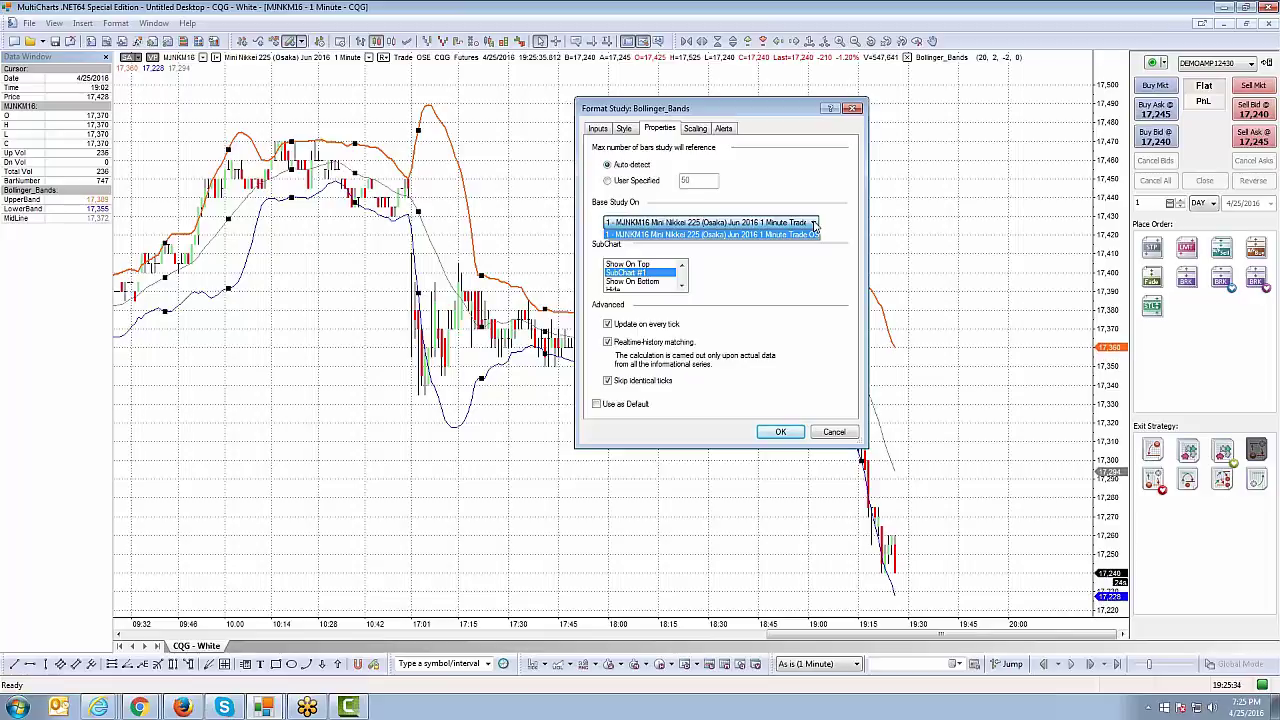
{"action": "left_click", "coordinate": [845, 424]}
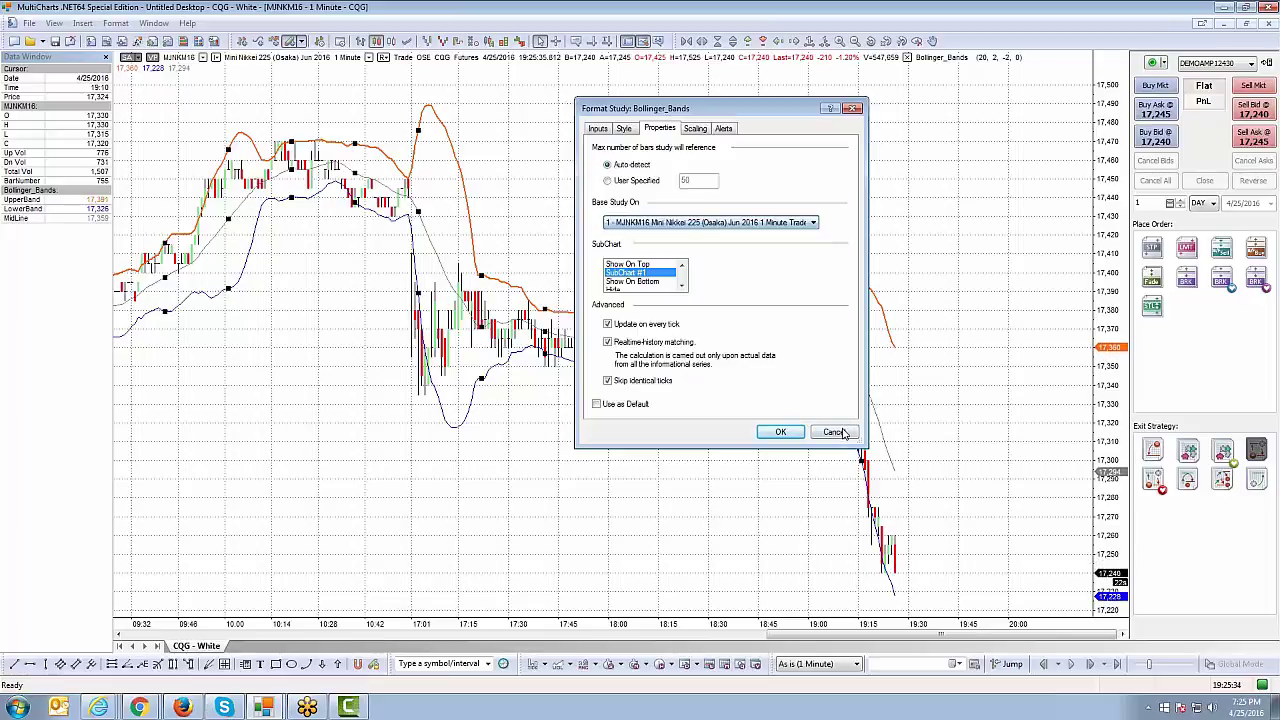
{"action": "left_click", "coordinate": [833, 432]}
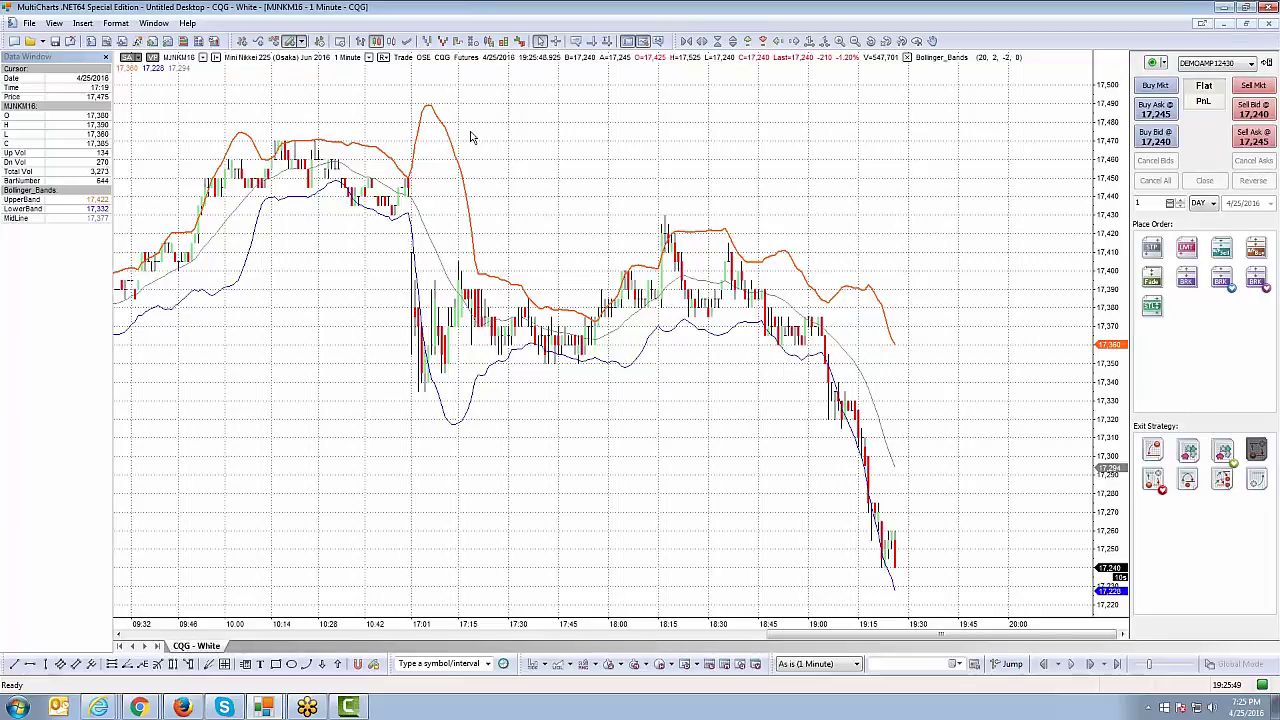
View the list of studies available for insertion into the chart and close it without choosing one
{"action": "right_click", "coordinate": [519, 145]}
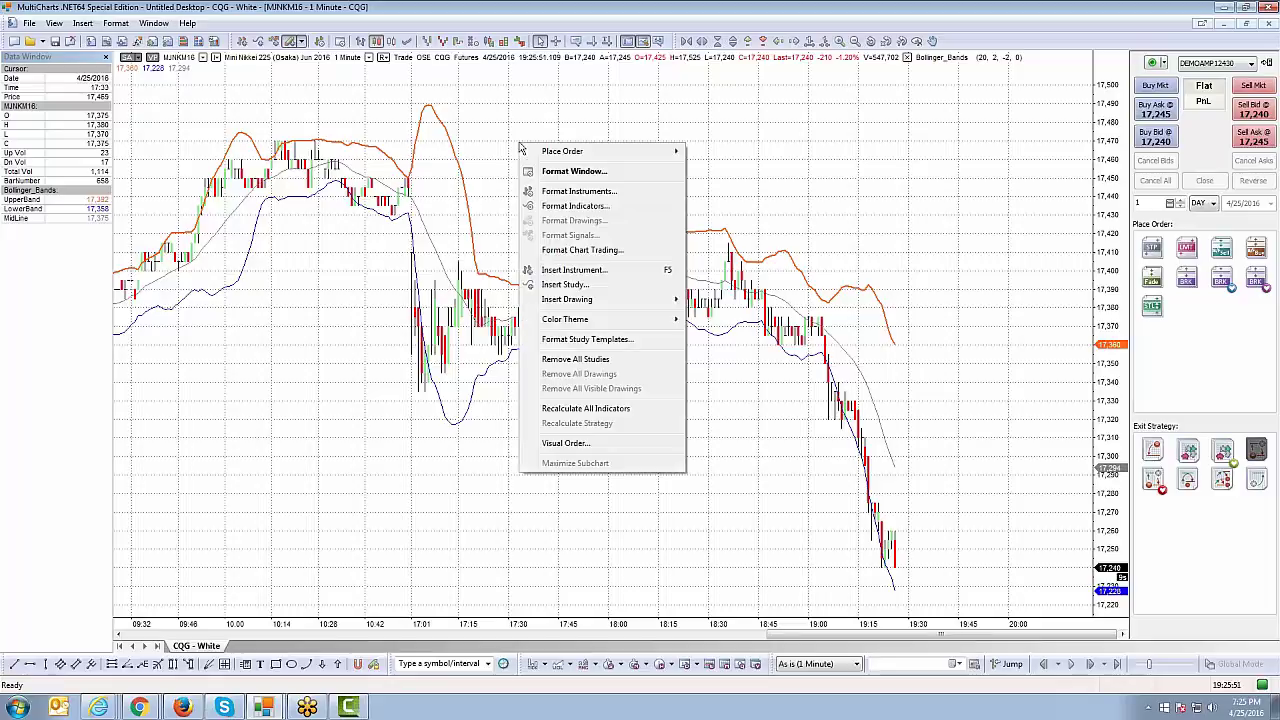
{"action": "mouse_move", "coordinate": [523, 152]}
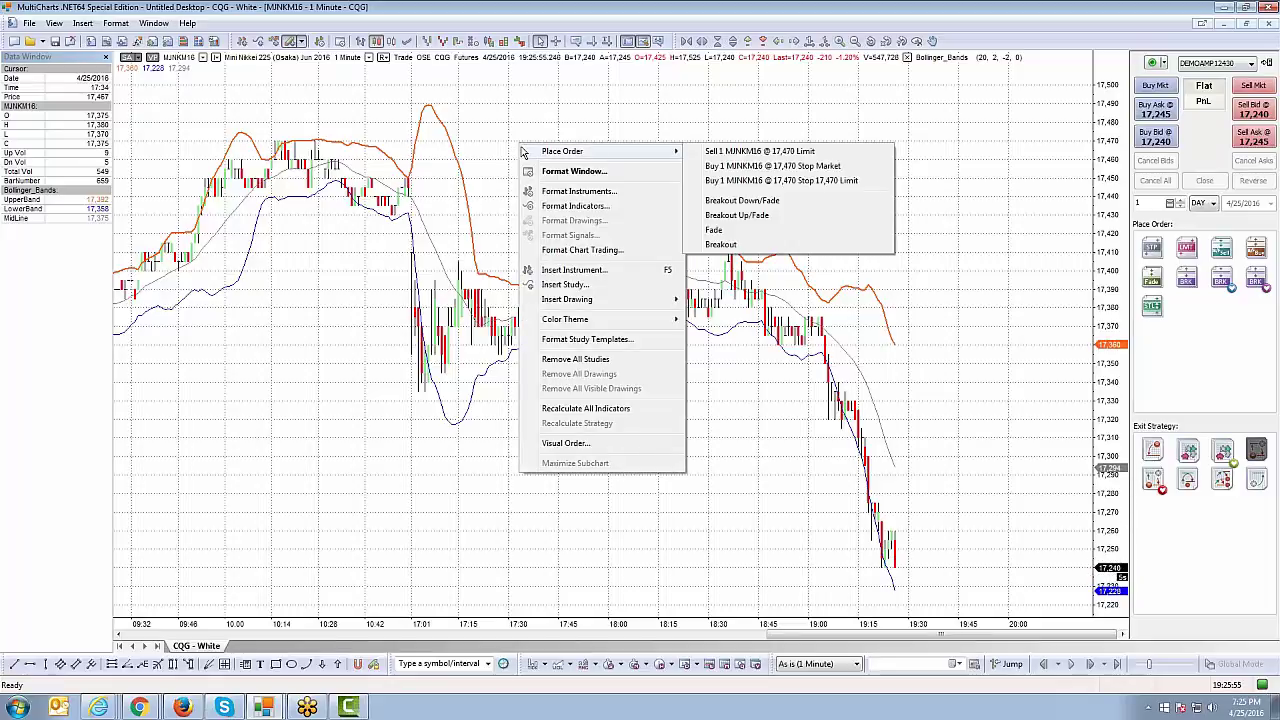
{"action": "left_click", "coordinate": [565, 284]}
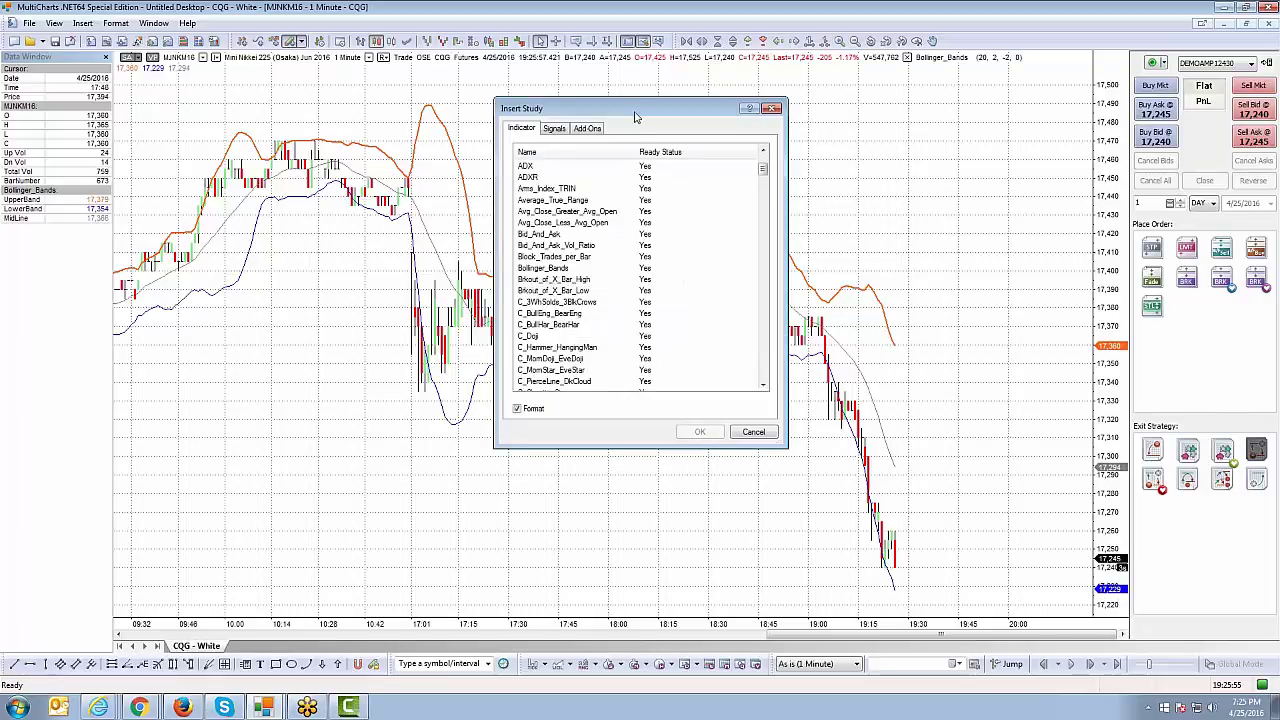
{"action": "left_click_drag", "start_coordinate": [703, 126], "coordinate": [653, 160]}
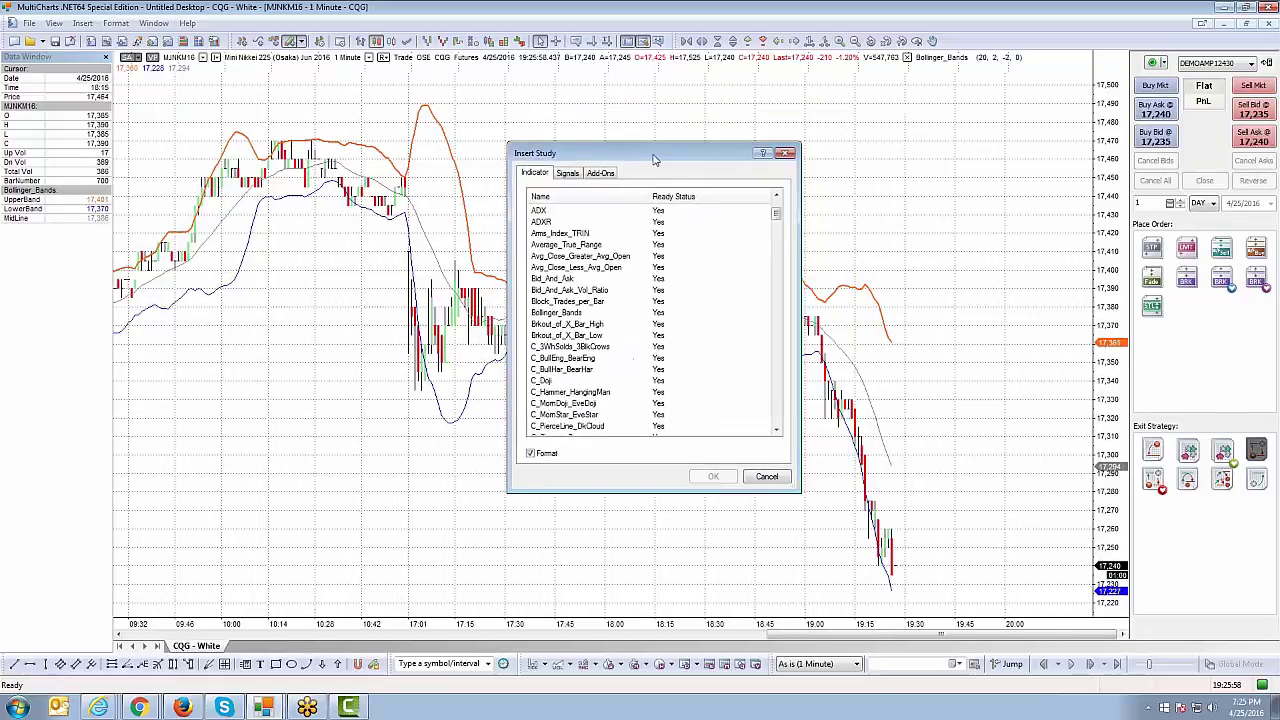
{"action": "left_click", "coordinate": [766, 477]}
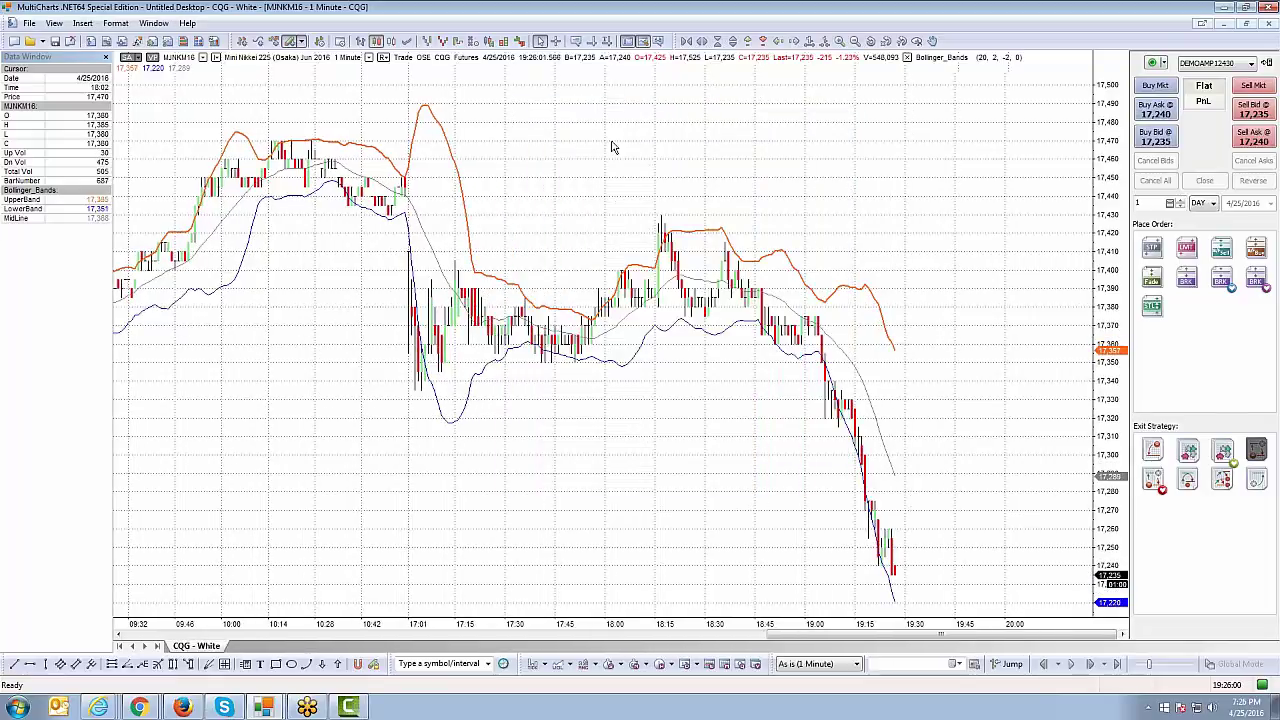
{"action": "right_click", "coordinate": [609, 143]}
{"action": "left_click", "coordinate": [660, 284]}
{"action": "left_click", "coordinate": [766, 473]}
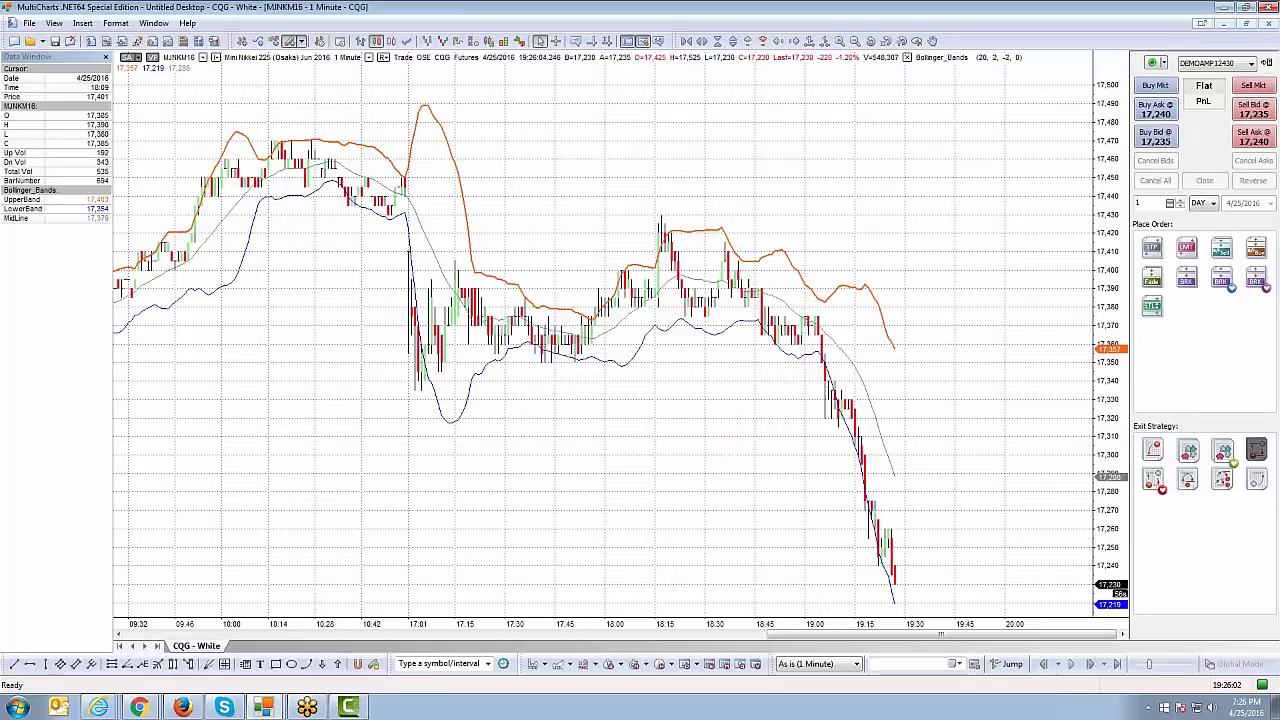
Start inserting a second instrument from the CQG data source and select MJNKM16, Mini Nikkei 225 (Osaka)
{"action": "right_click", "coordinate": [621, 193]}
{"action": "left_click", "coordinate": [678, 320]}
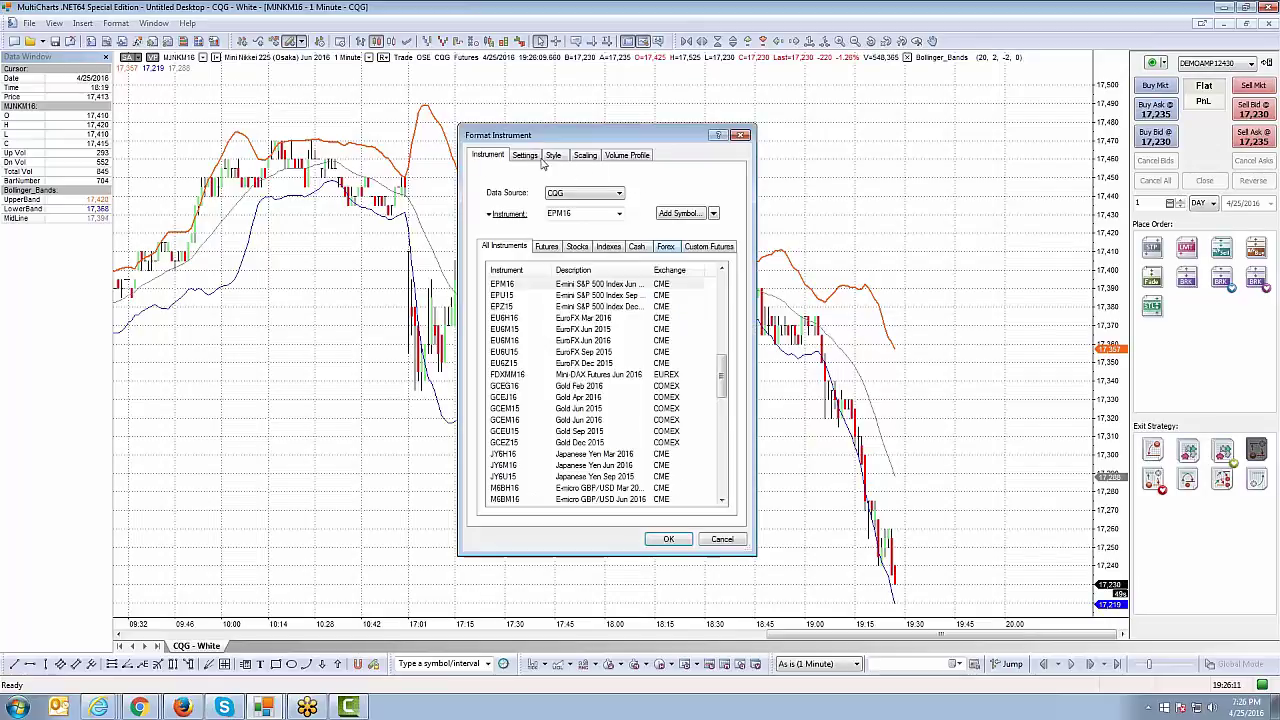
{"action": "left_click", "coordinate": [524, 155]}
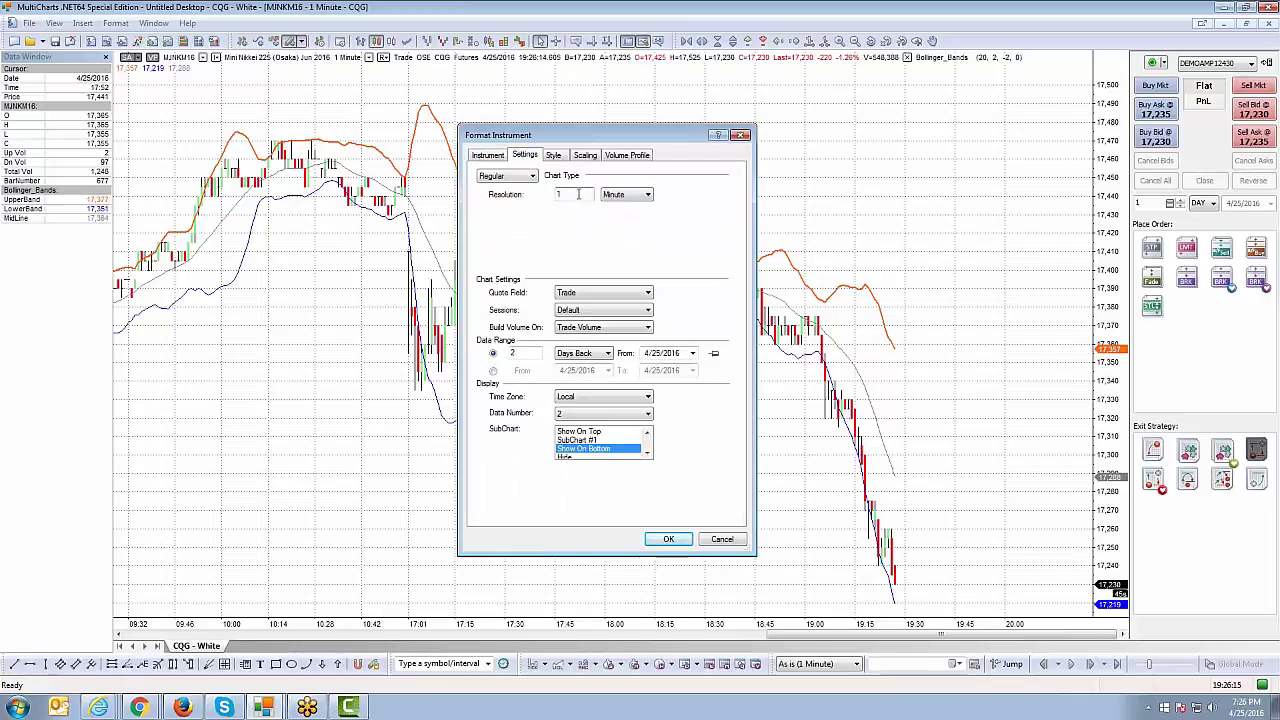
{"action": "left_click", "coordinate": [497, 158]}
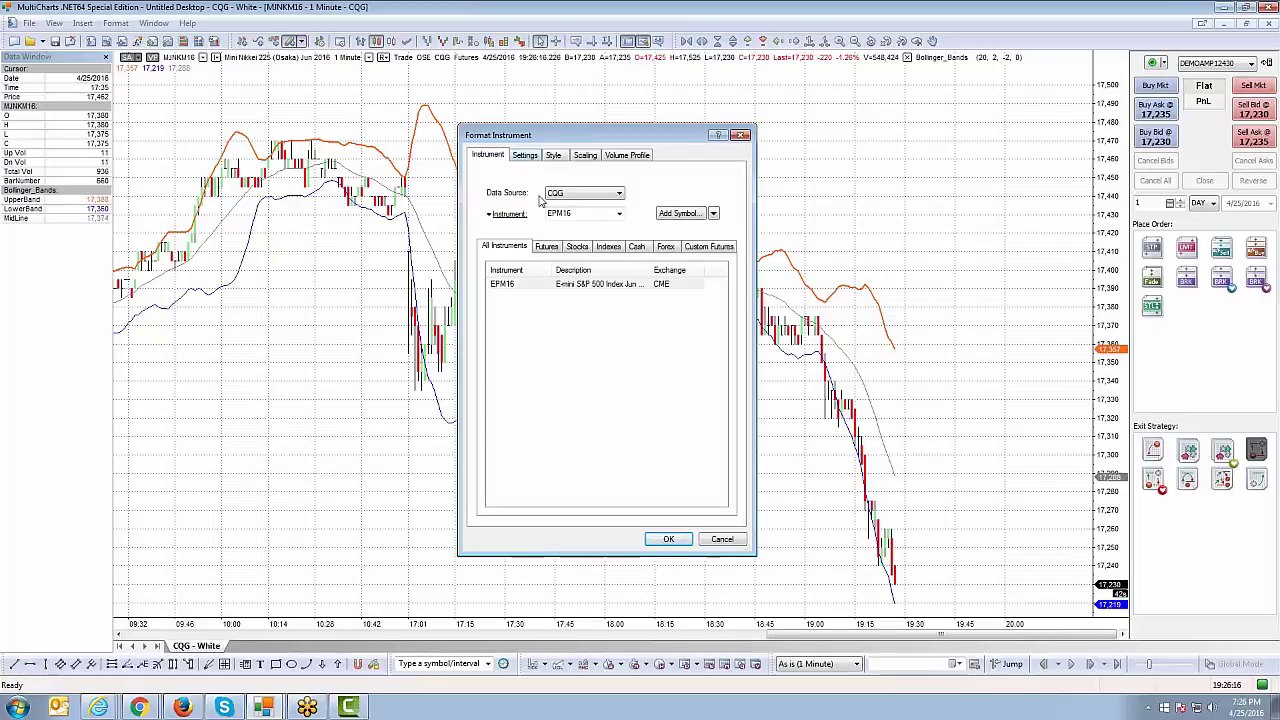
{"action": "left_click", "coordinate": [600, 214]}
{"action": "left_click", "coordinate": [584, 193]}
{"action": "left_click", "coordinate": [601, 213]}
{"action": "key", "text": "BackSpace"}
{"action": "key", "text": "BackSpace"}
{"action": "key", "text": "BackSpace"}
{"action": "key", "text": "BackSpace"}
{"action": "key", "text": "BackSpace"}
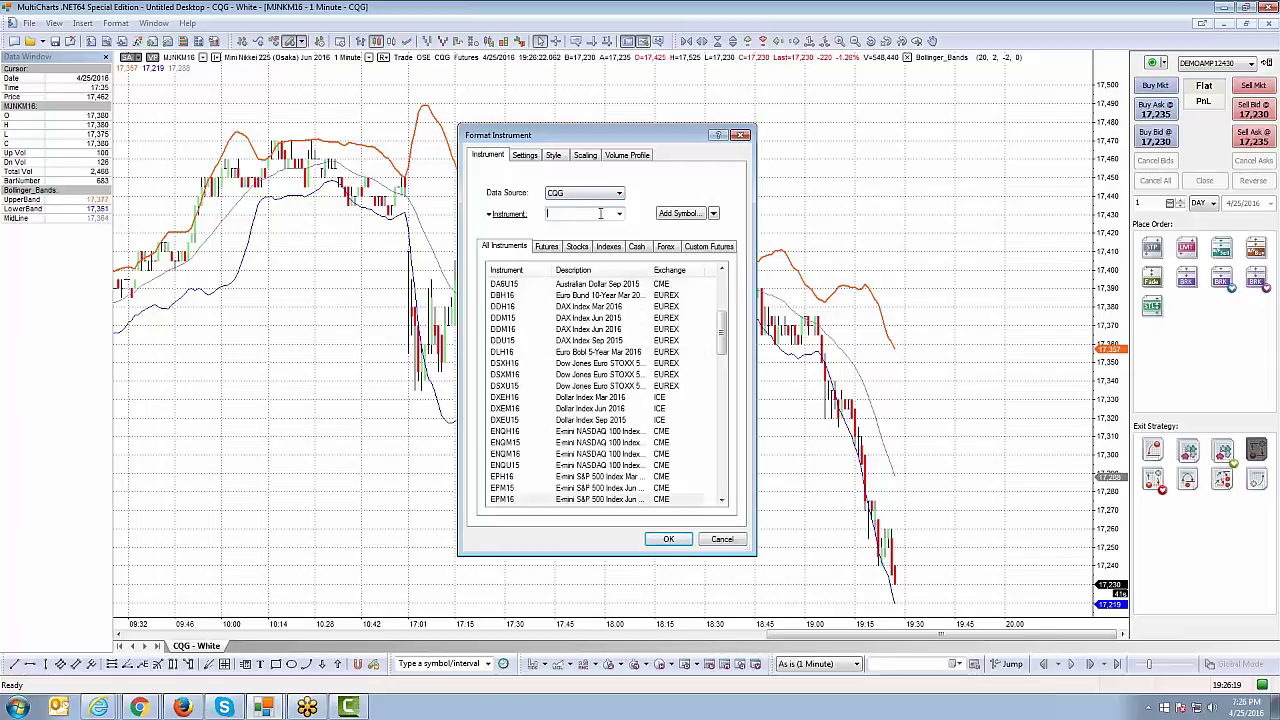
{"action": "type", "text": "MJNKM16"}
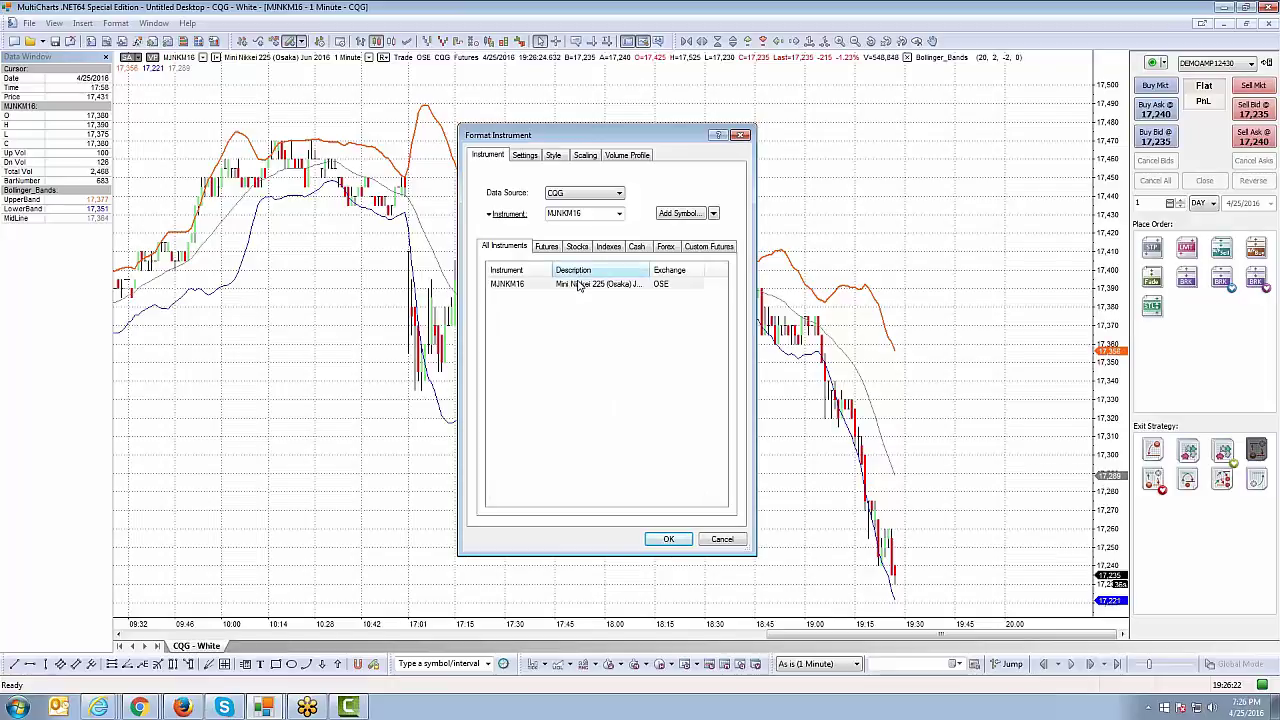
{"action": "left_click", "coordinate": [582, 284]}
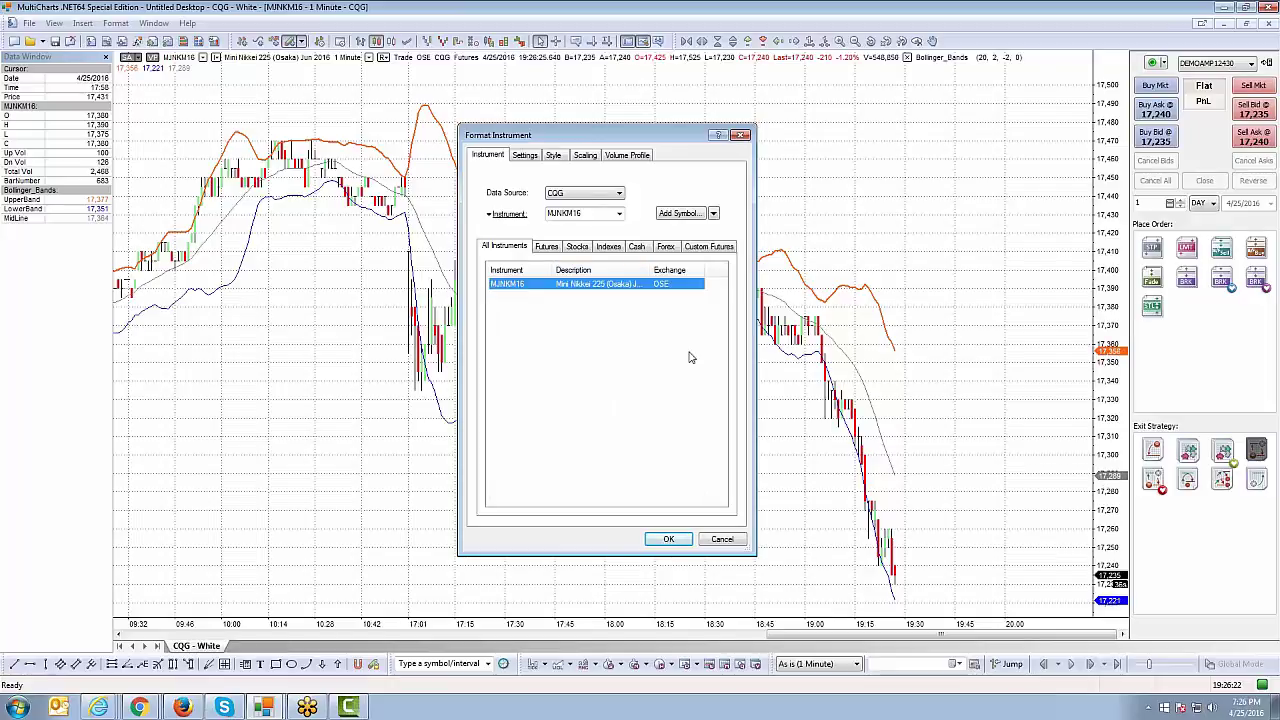
Insert the instrument at 5-minute resolution with SubChart set to Show On Bottom and enlarge its new subchart
{"action": "left_click", "coordinate": [525, 155]}
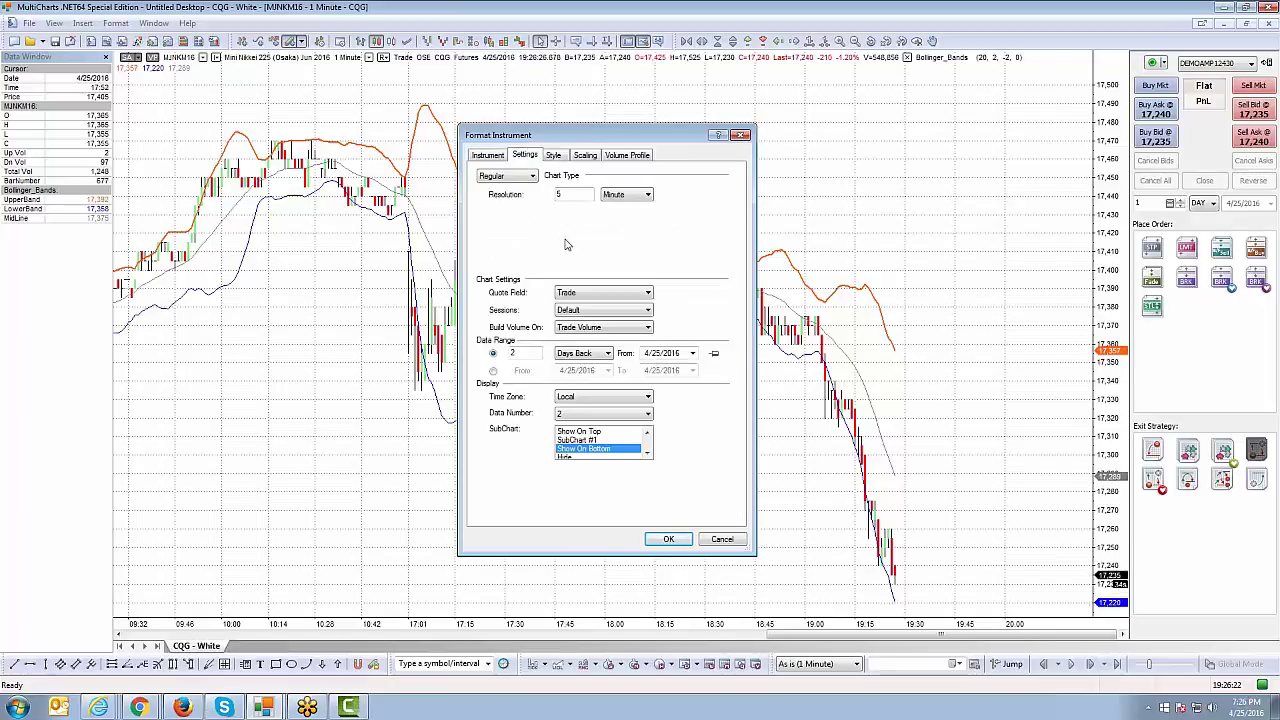
{"action": "left_click", "coordinate": [490, 158]}
{"action": "left_click", "coordinate": [667, 539]}
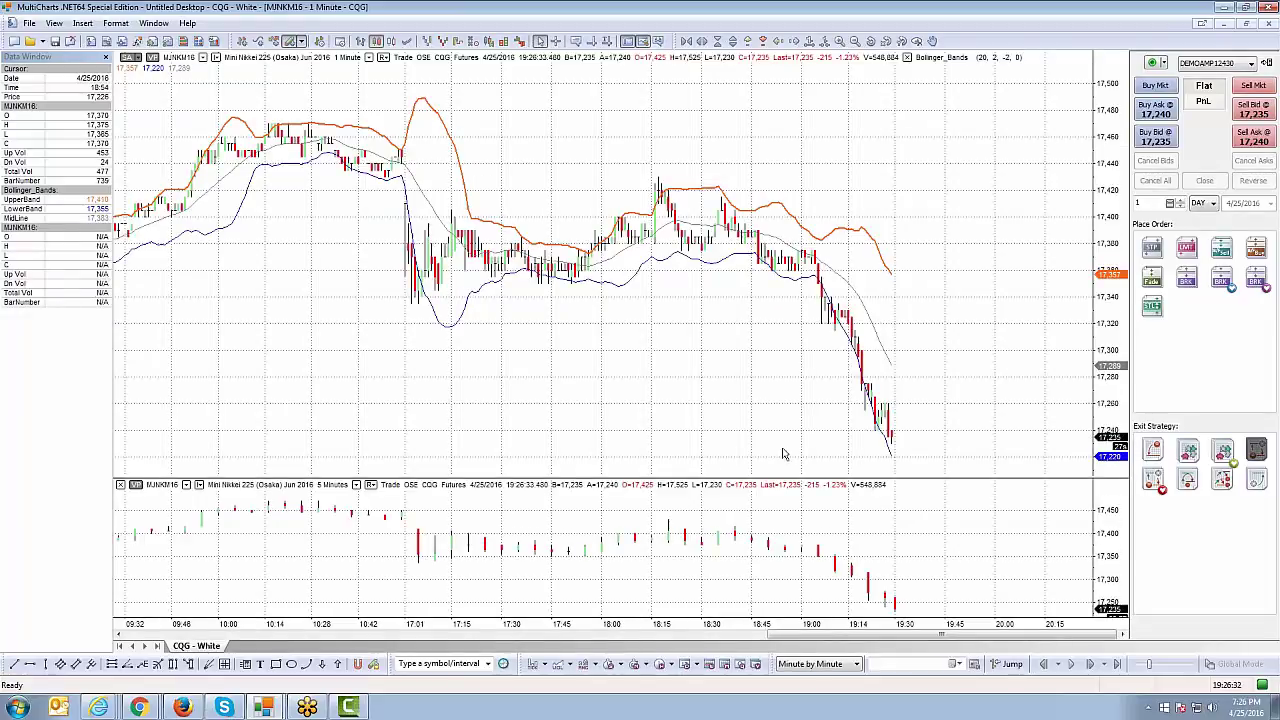
{"action": "left_click_drag", "start_coordinate": [703, 480], "coordinate": [702, 447]}
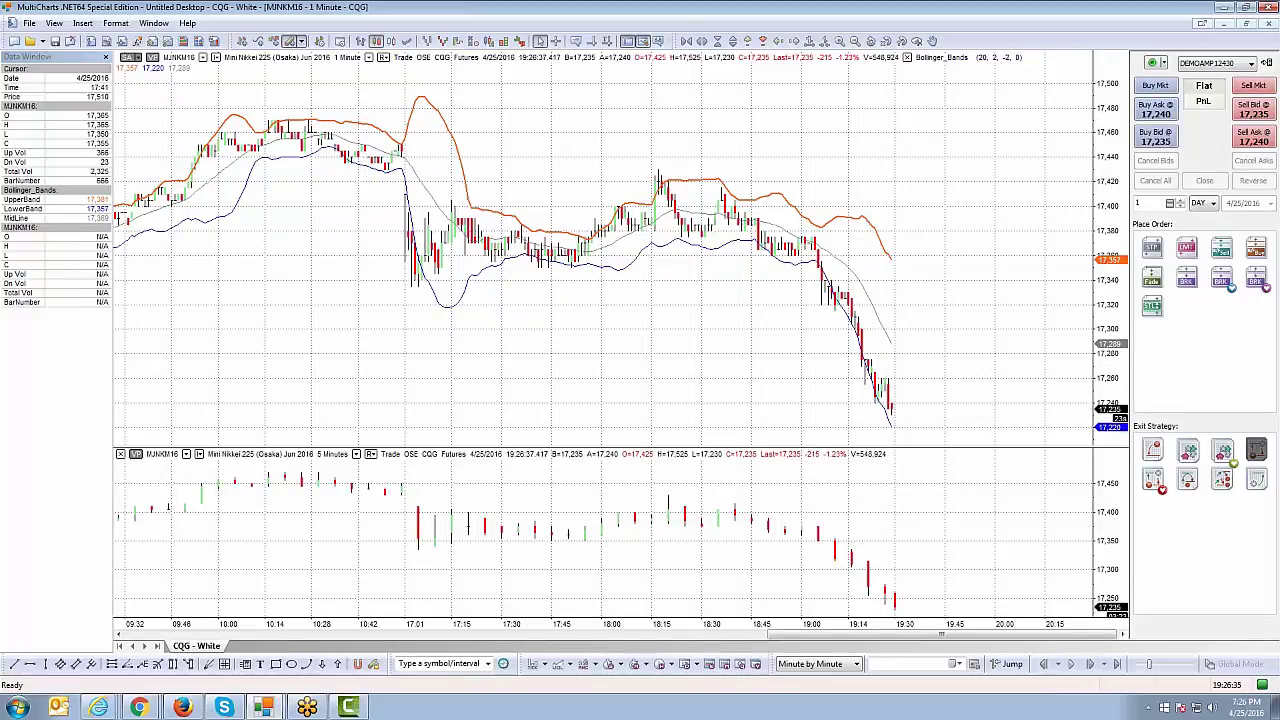
{"action": "left_click_drag", "start_coordinate": [538, 449], "coordinate": [538, 410]}
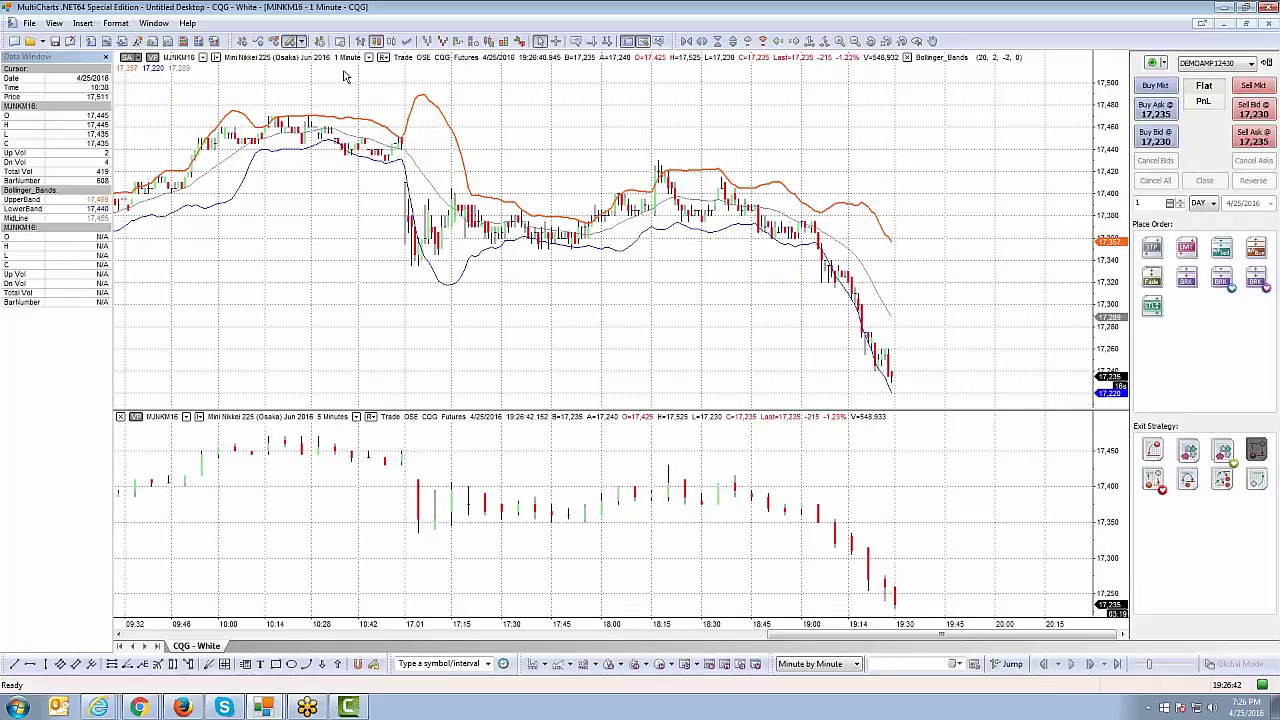
Try basing the Bollinger_Bands study on the 5-minute MJNKM16 series while keeping it in SubChart #1
{"action": "left_click", "coordinate": [603, 216]}
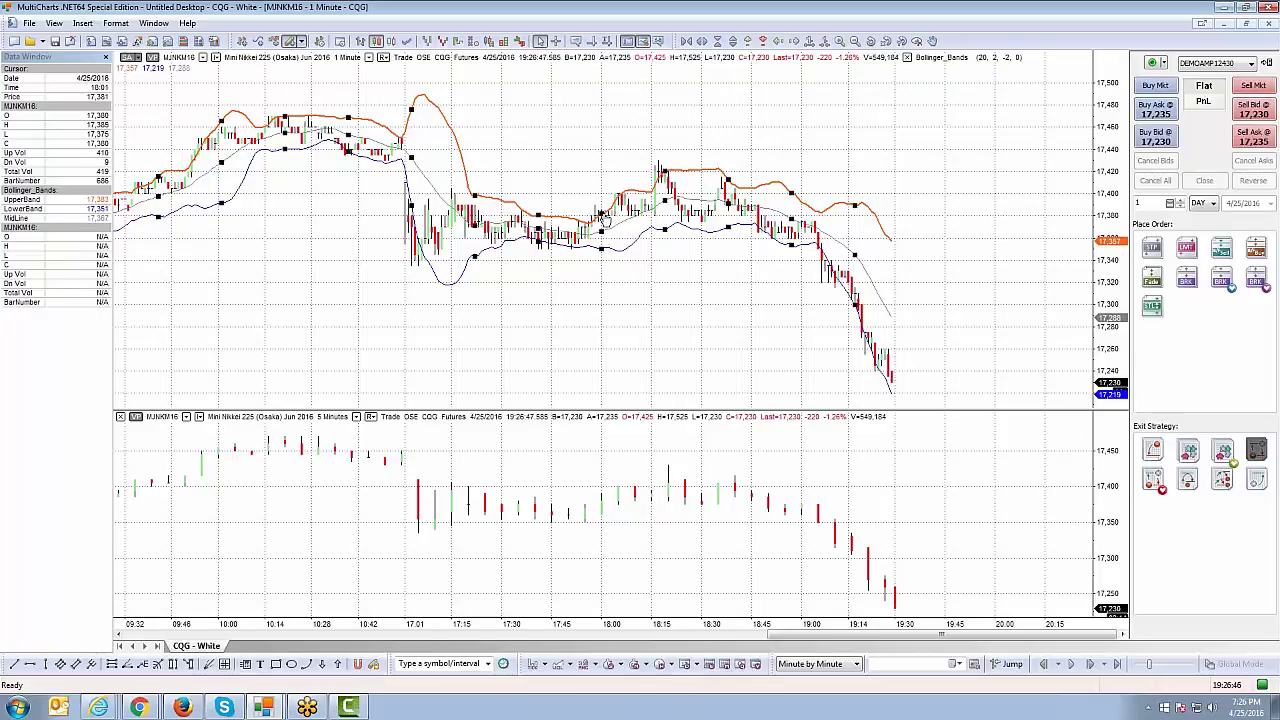
{"action": "right_click", "coordinate": [603, 216]}
{"action": "left_click", "coordinate": [652, 230]}
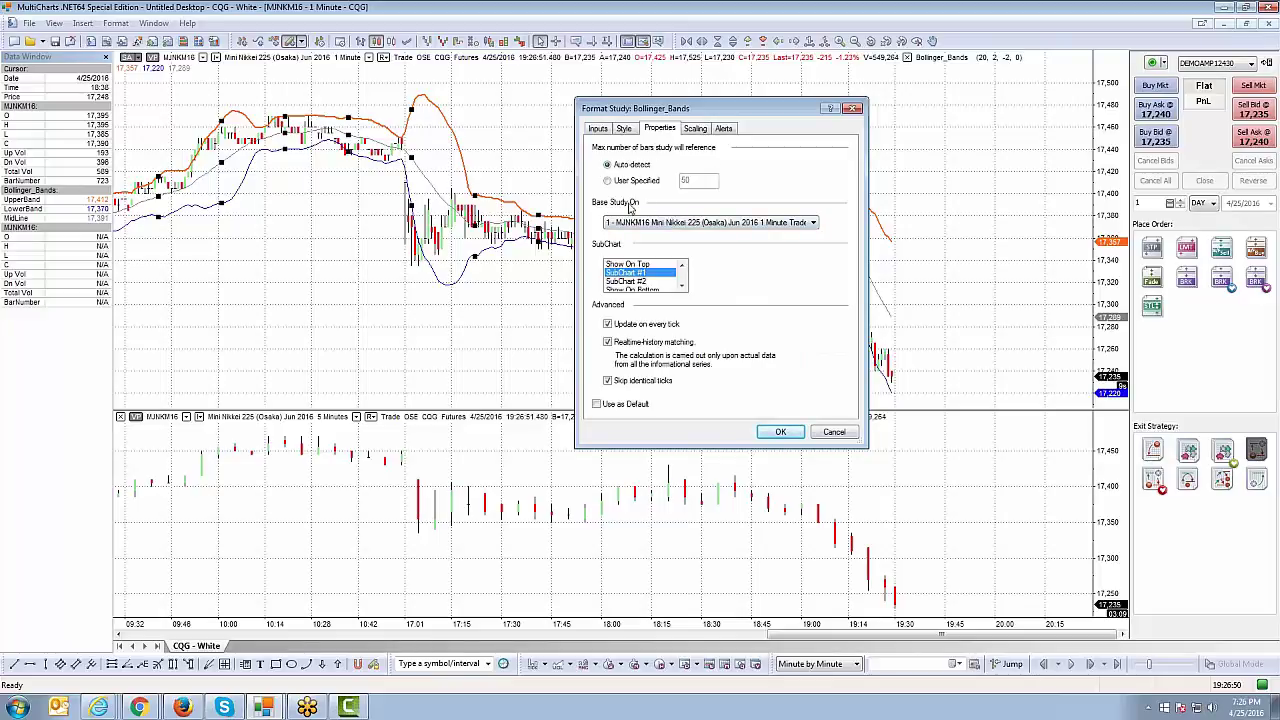
{"action": "left_click", "coordinate": [804, 224]}
{"action": "left_click", "coordinate": [790, 235]}
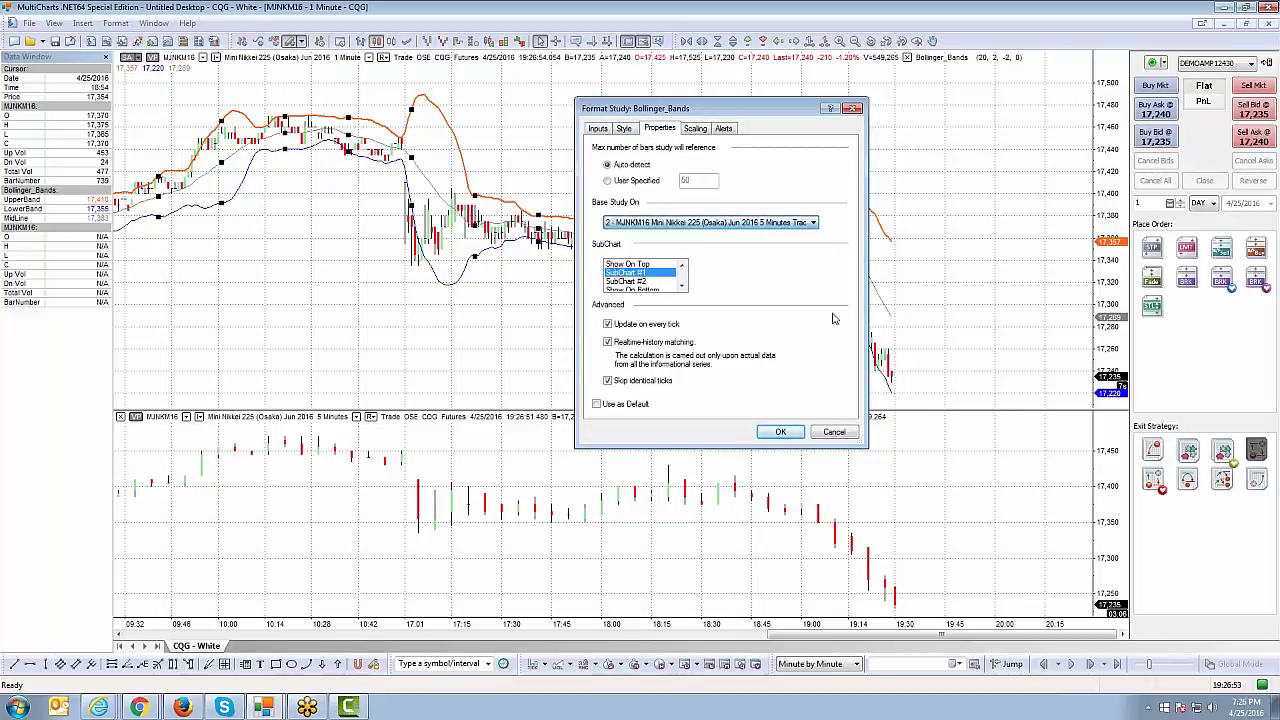
{"action": "left_click", "coordinate": [808, 223]}
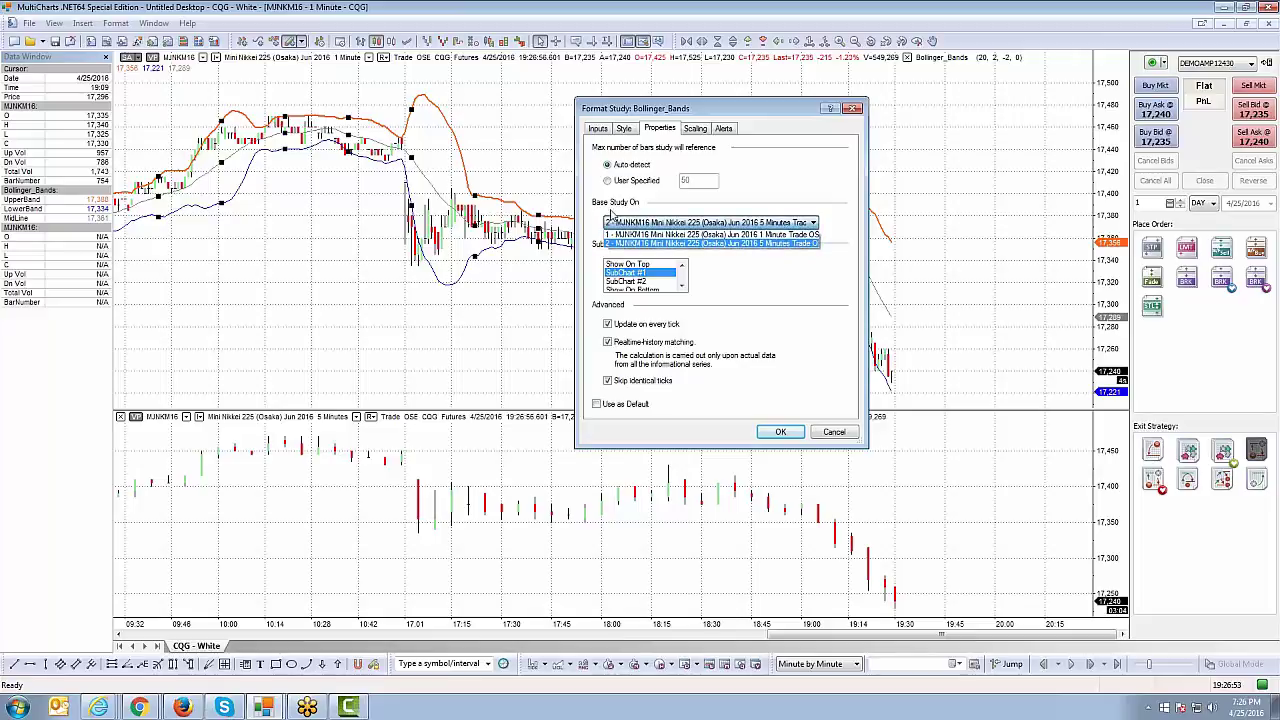
{"action": "left_click", "coordinate": [800, 205]}
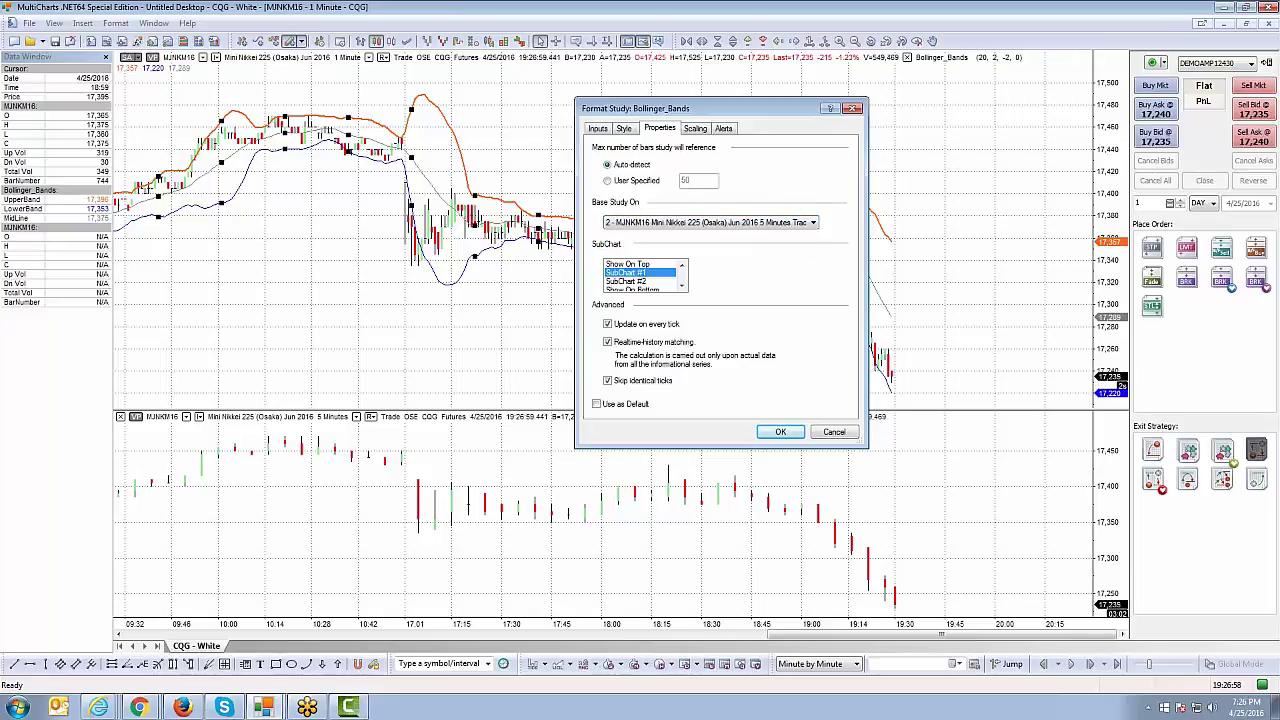
{"action": "left_click", "coordinate": [812, 223]}
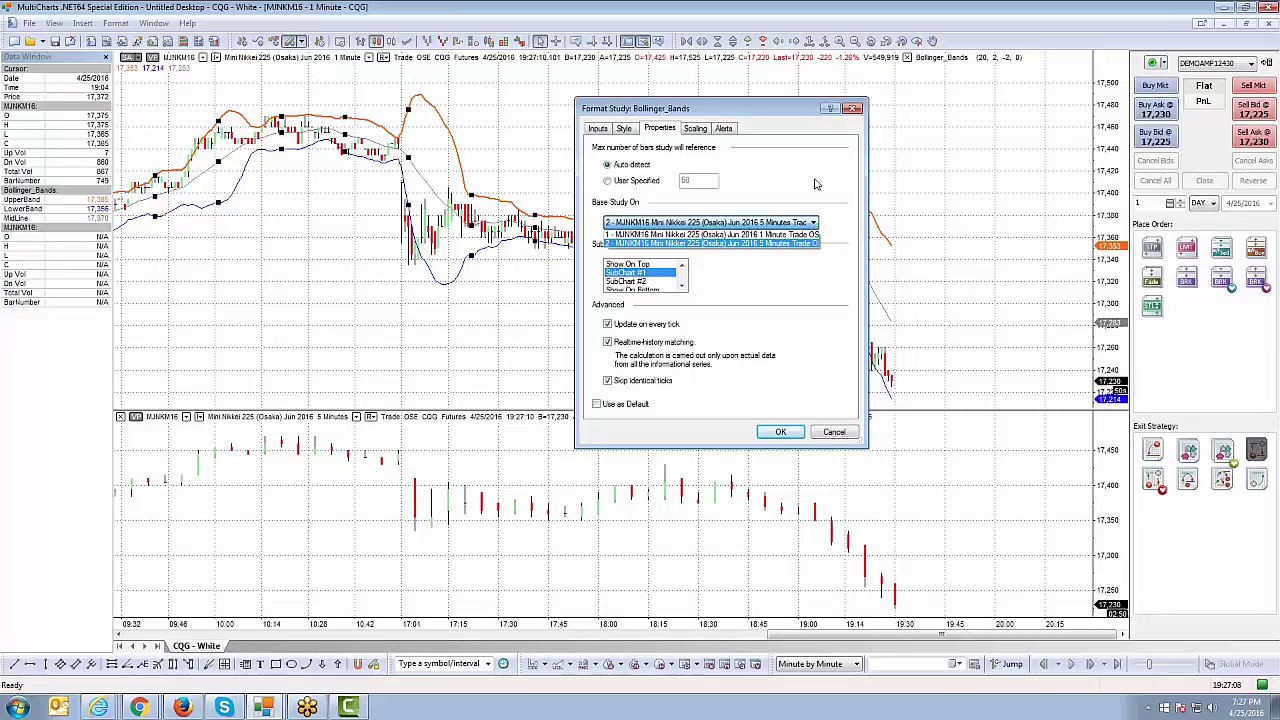
{"action": "left_click", "coordinate": [690, 197]}
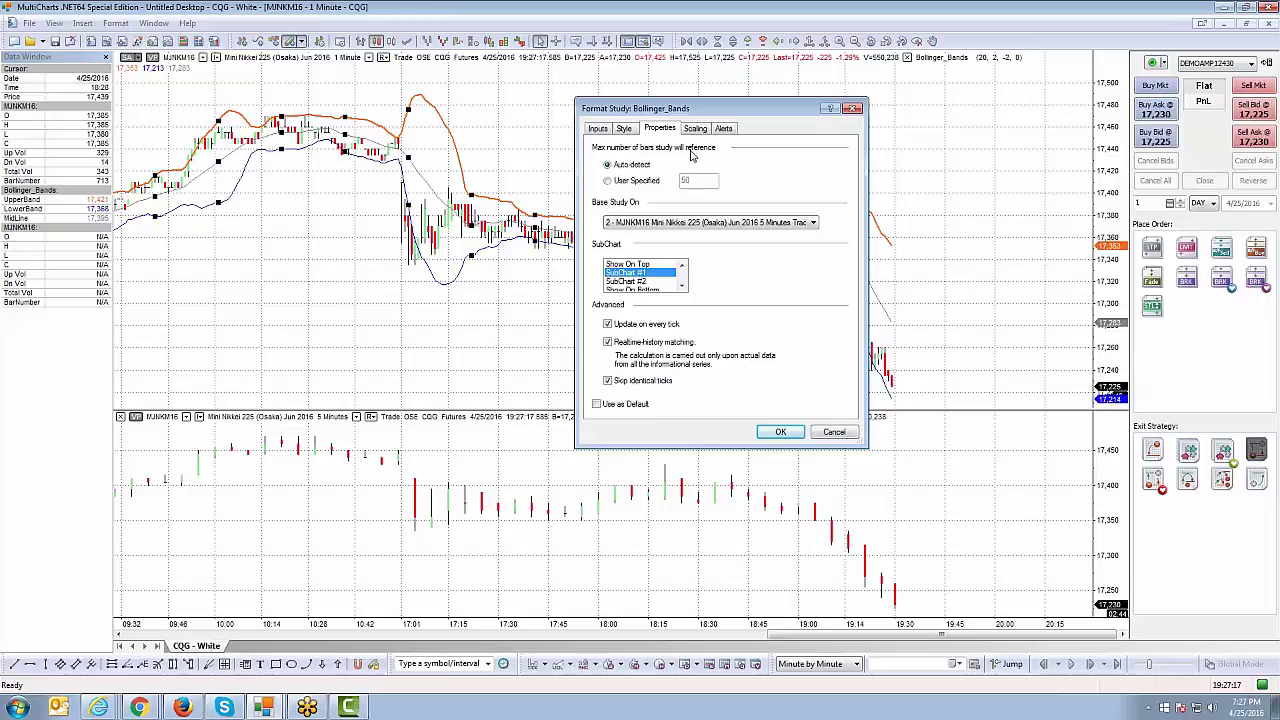
Try the User Specified option for the maximum bars the study references and return it to Auto-detect
{"action": "left_click", "coordinate": [607, 180]}
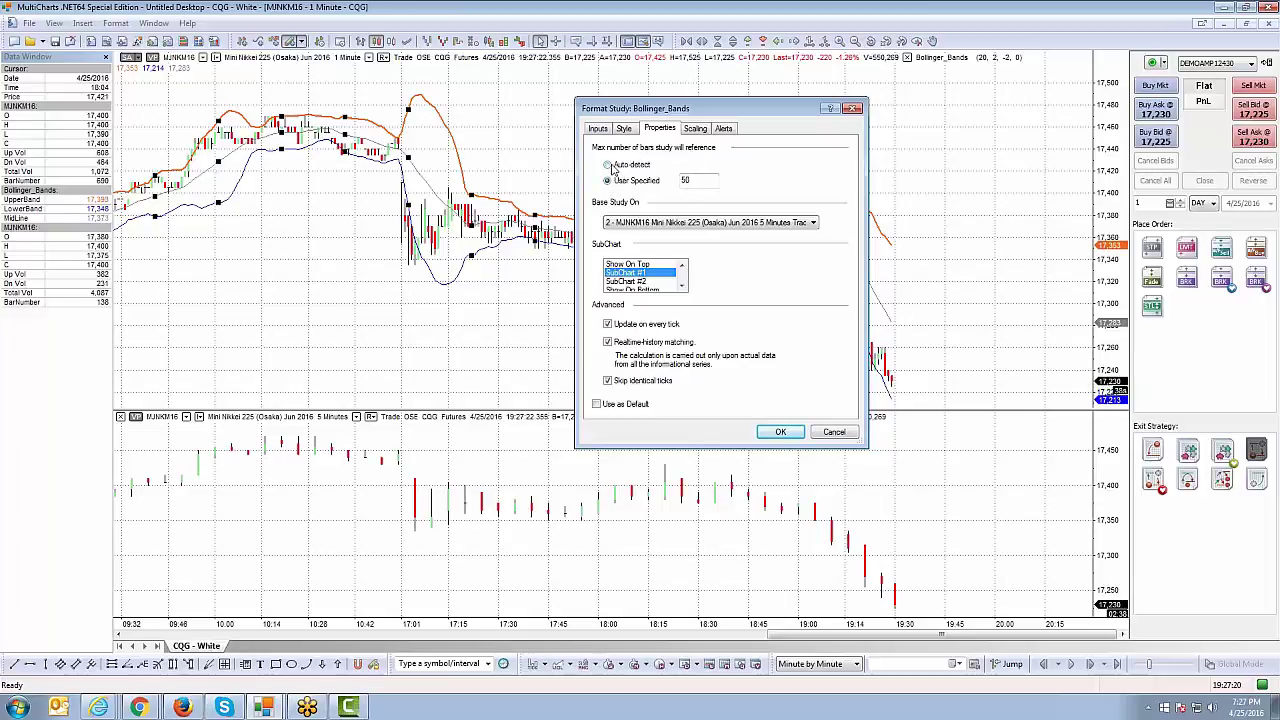
{"action": "left_click", "coordinate": [640, 168]}
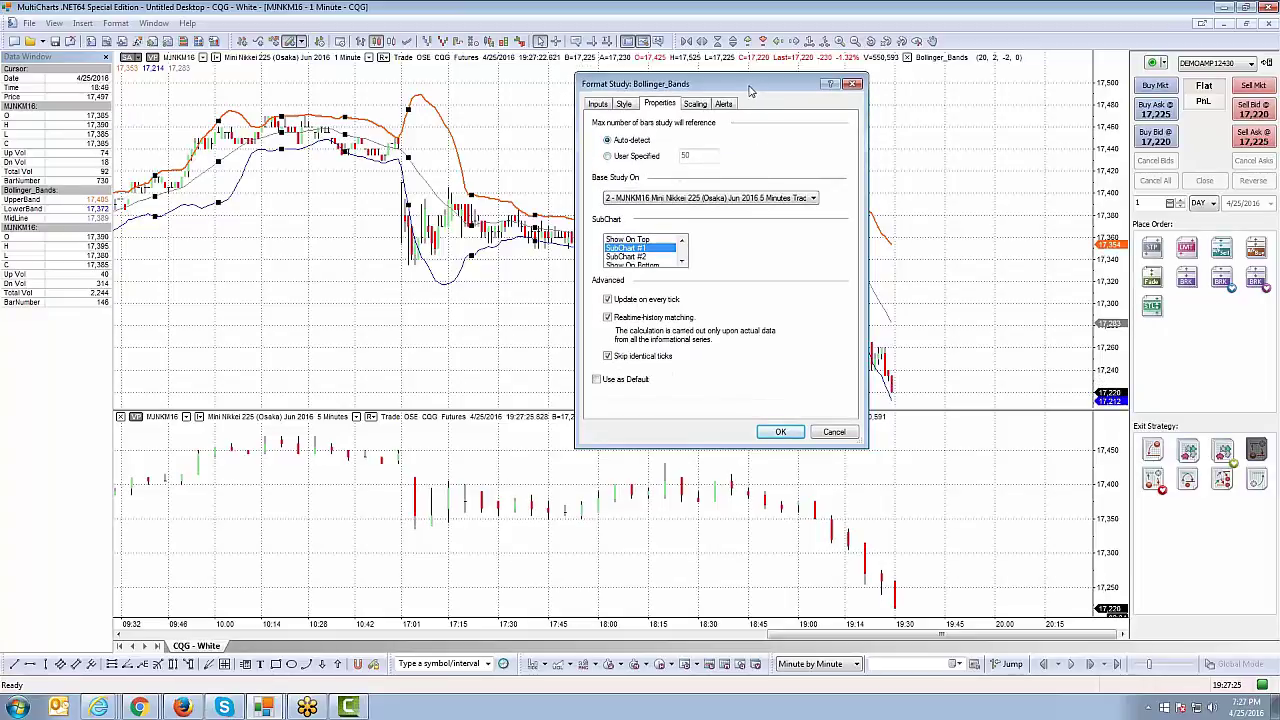
{"action": "left_click_drag", "start_coordinate": [750, 90], "coordinate": [737, 90]}
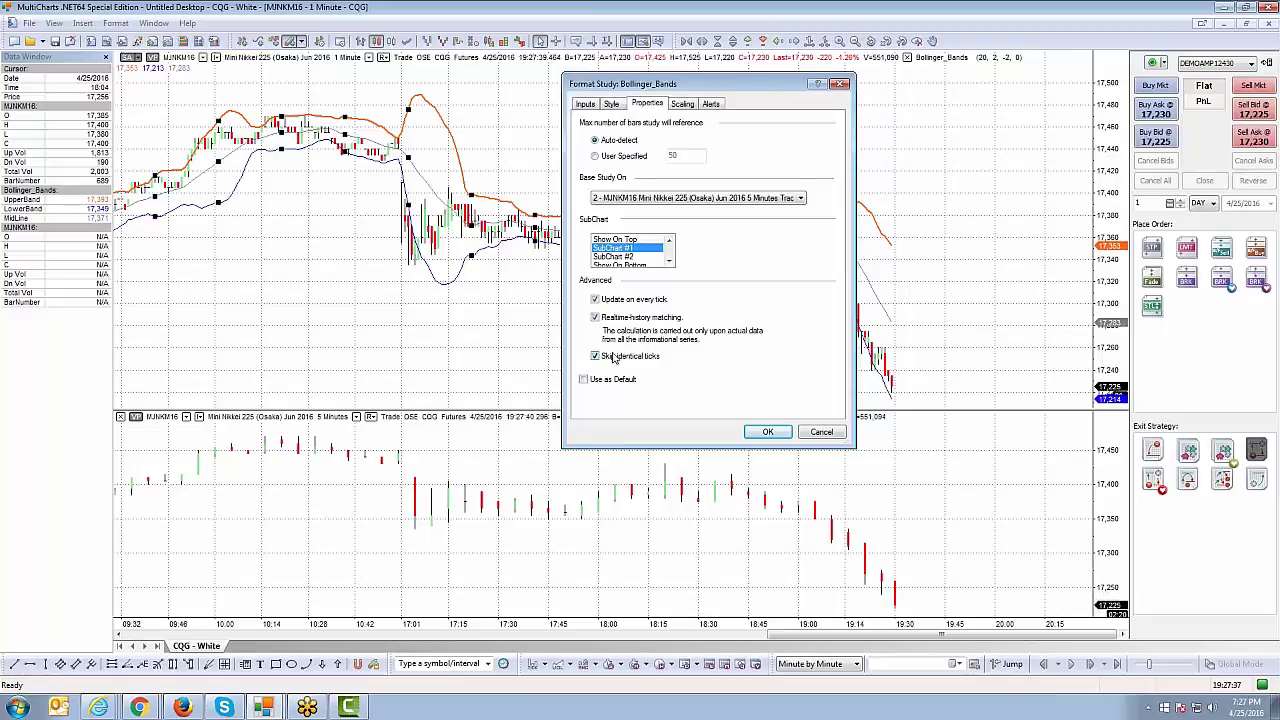
Try the User Defined, Movement Size and Screen scaling ranges for the Bollinger_Bands study
{"action": "left_click", "coordinate": [682, 105]}
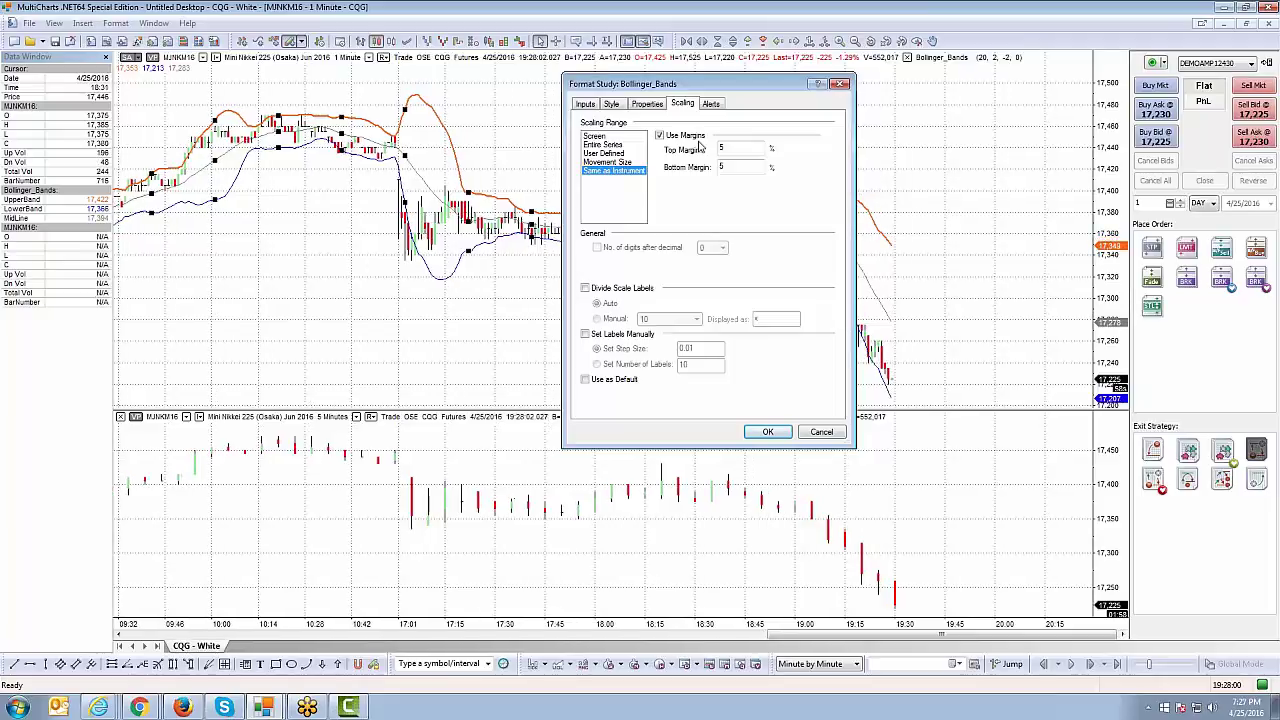
{"action": "left_click", "coordinate": [612, 153]}
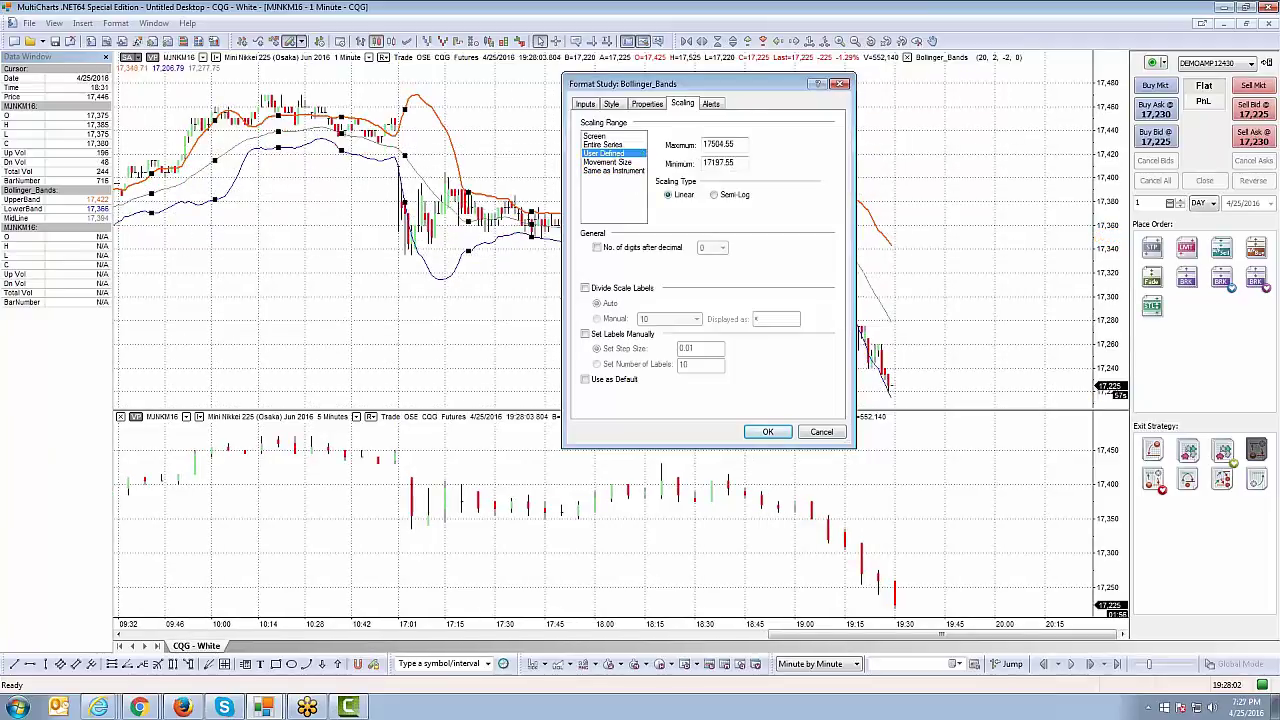
{"action": "left_click", "coordinate": [612, 162]}
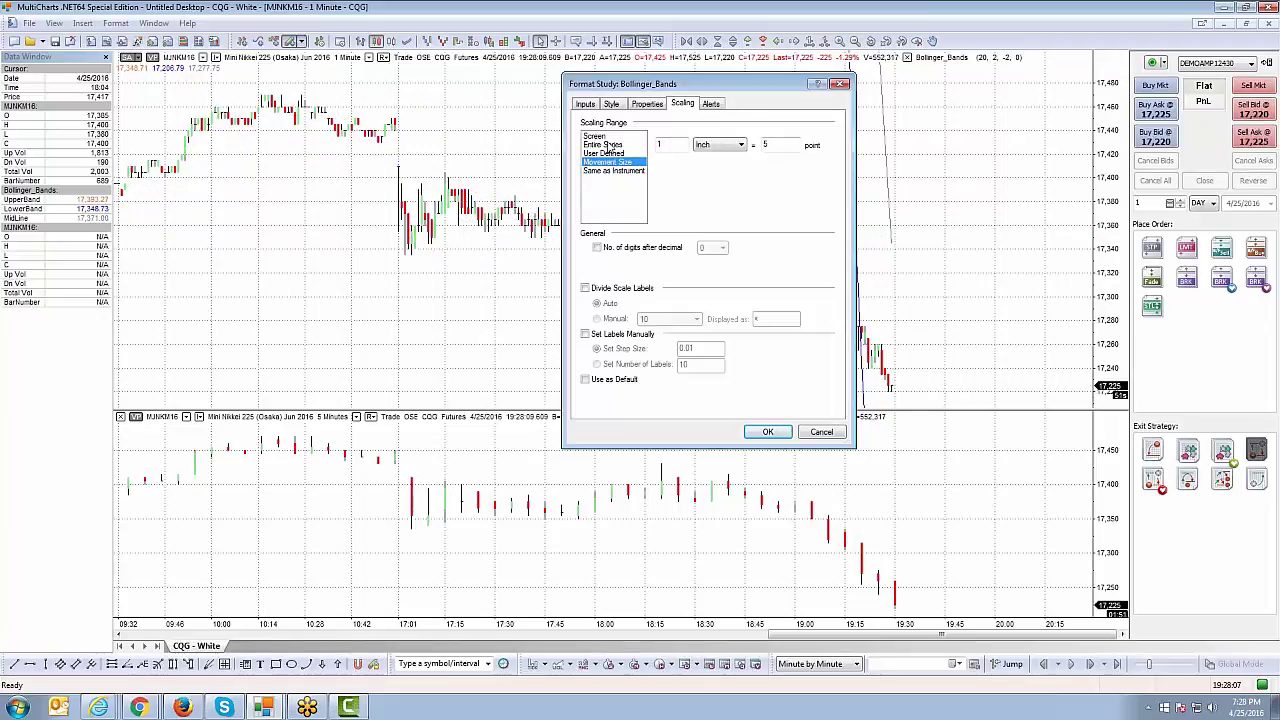
{"action": "left_click", "coordinate": [607, 139]}
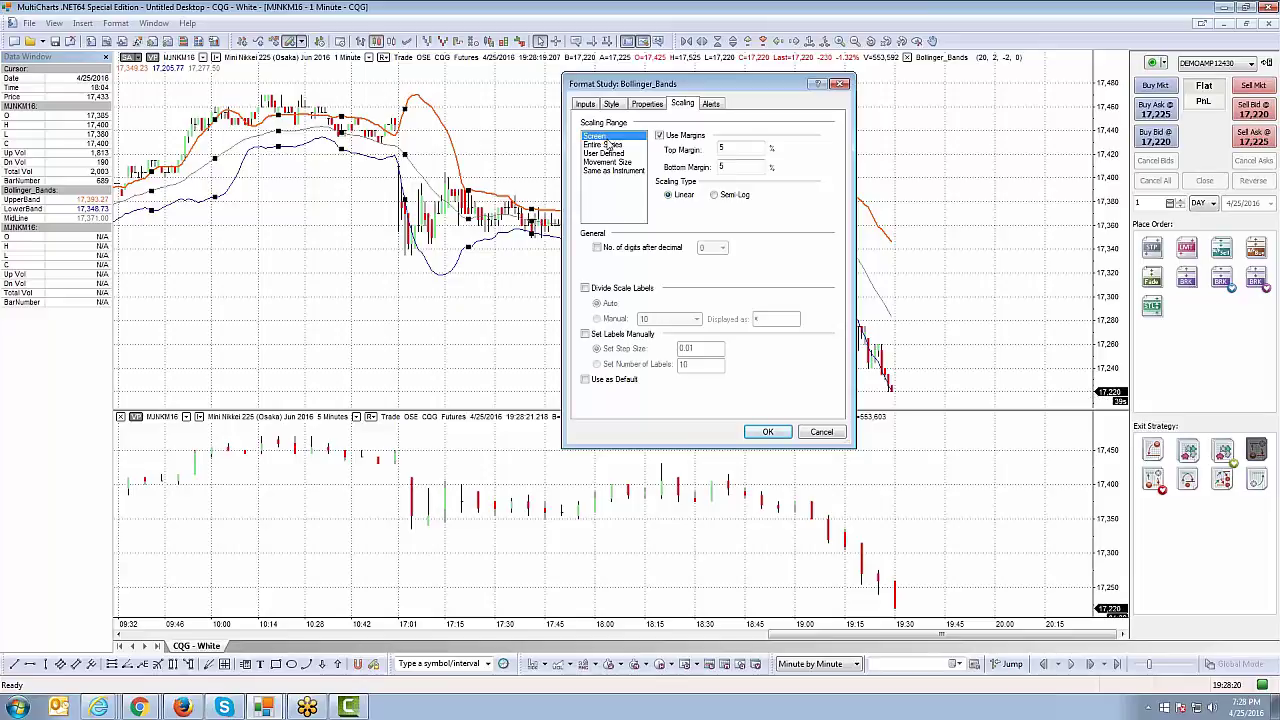
Try enabling alerts for the Bollinger_Bands study, review its inputs and discard all the format changes
{"action": "left_click", "coordinate": [716, 108]}
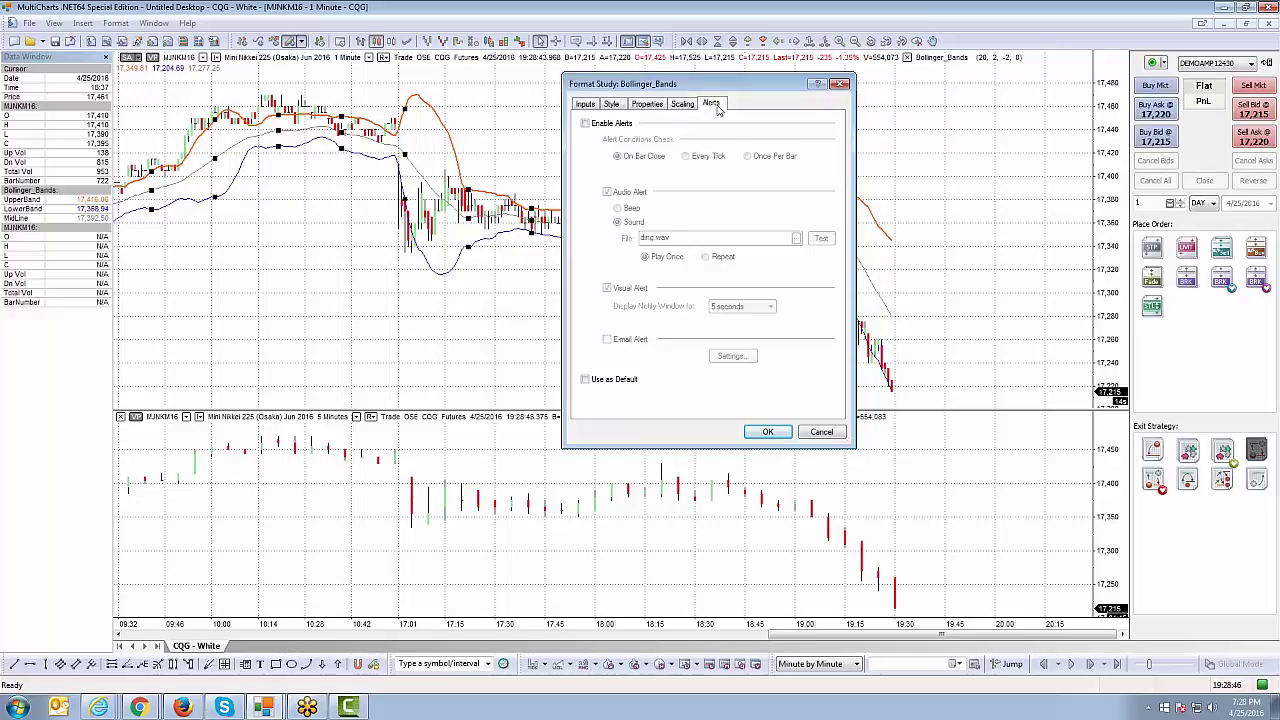
{"action": "left_click", "coordinate": [598, 126]}
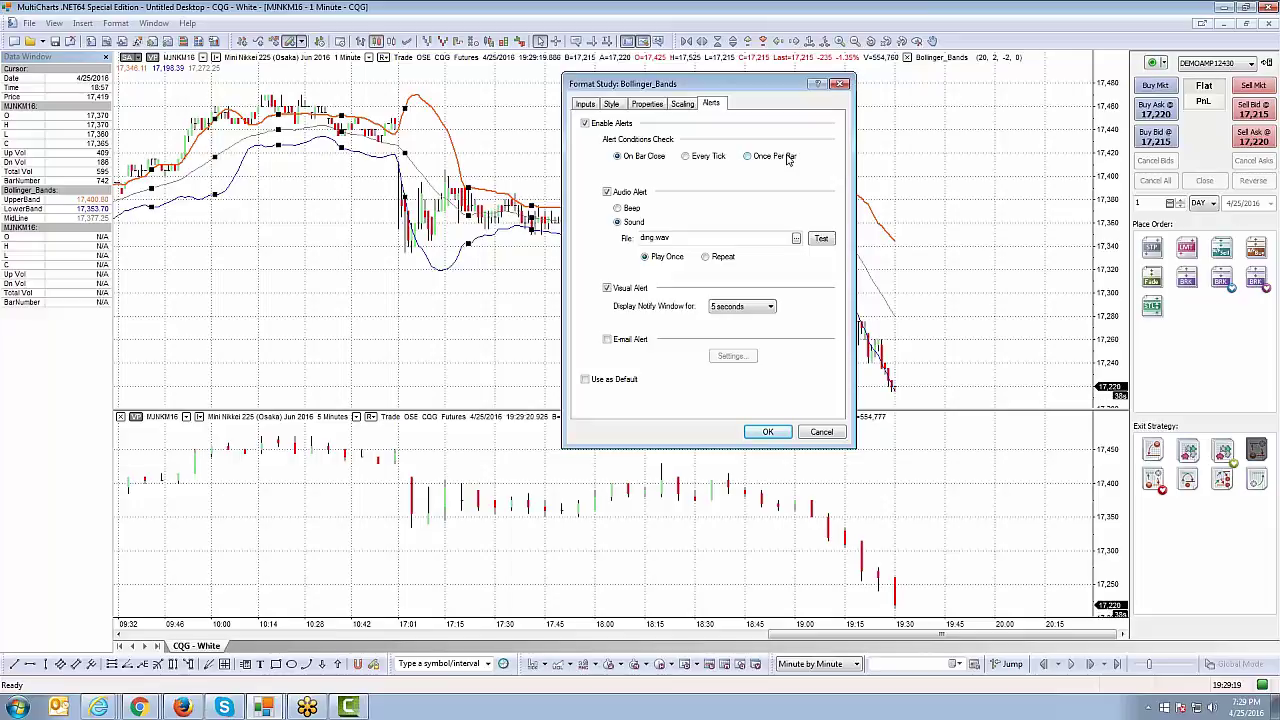
{"action": "left_click", "coordinate": [587, 107]}
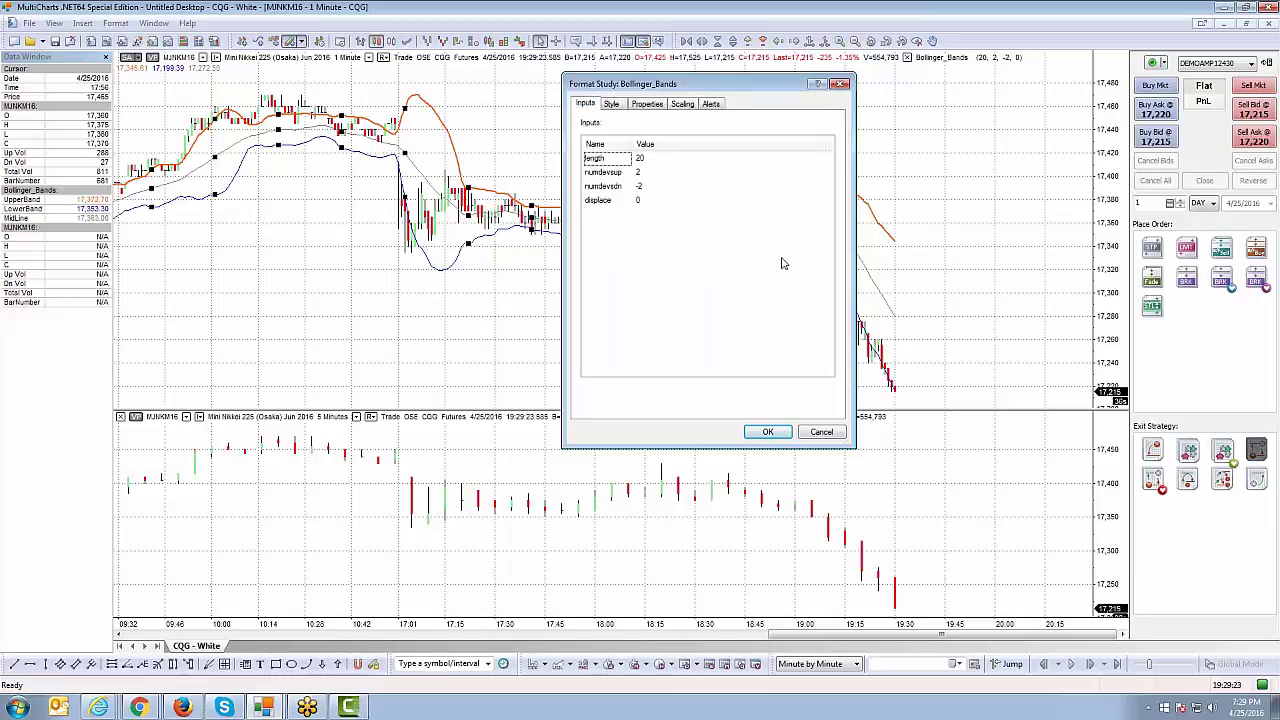
{"action": "left_click", "coordinate": [815, 432]}
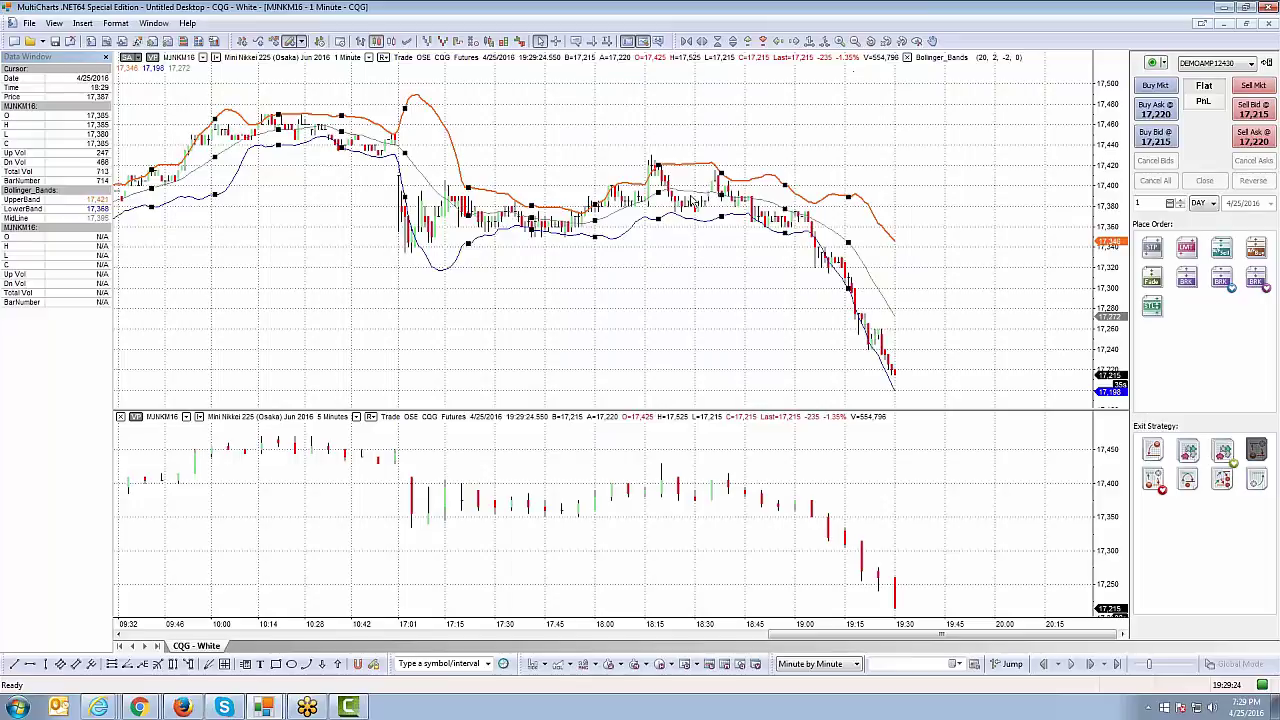
Browse the indicators available for insertion, open the Consecutive_Downs study's settings and cancel its insertion
{"action": "right_click", "coordinate": [564, 120]}
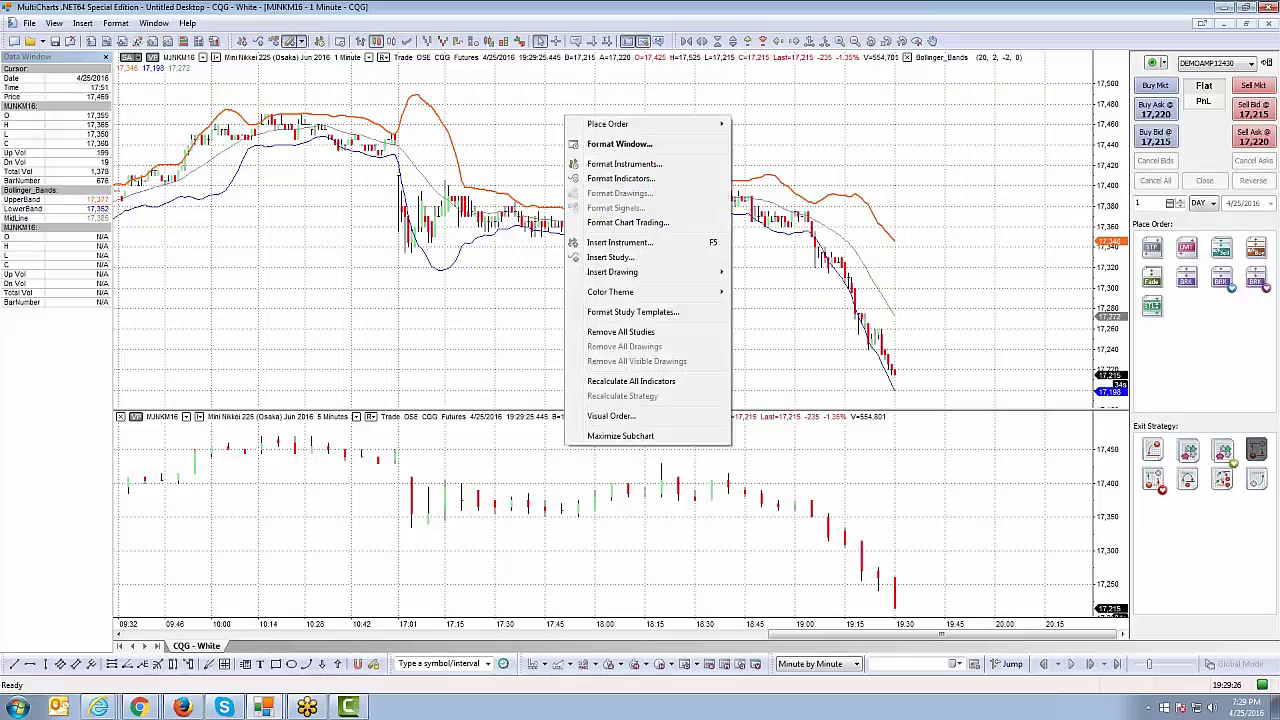
{"action": "left_click", "coordinate": [612, 257]}
{"action": "left_click_drag", "start_coordinate": [634, 167], "coordinate": [684, 132]}
{"action": "left_click", "coordinate": [600, 199]}
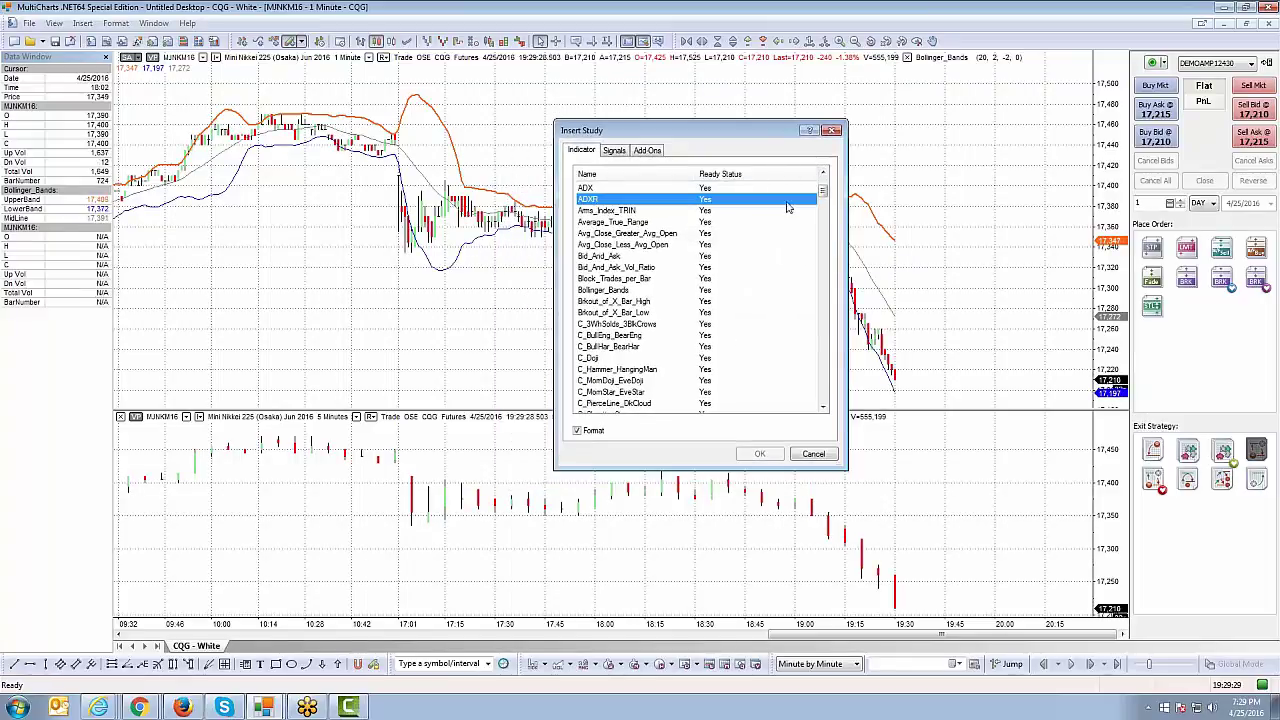
{"action": "left_click", "coordinate": [600, 244]}
{"action": "left_click", "coordinate": [600, 278]}
{"action": "left_click", "coordinate": [620, 290]}
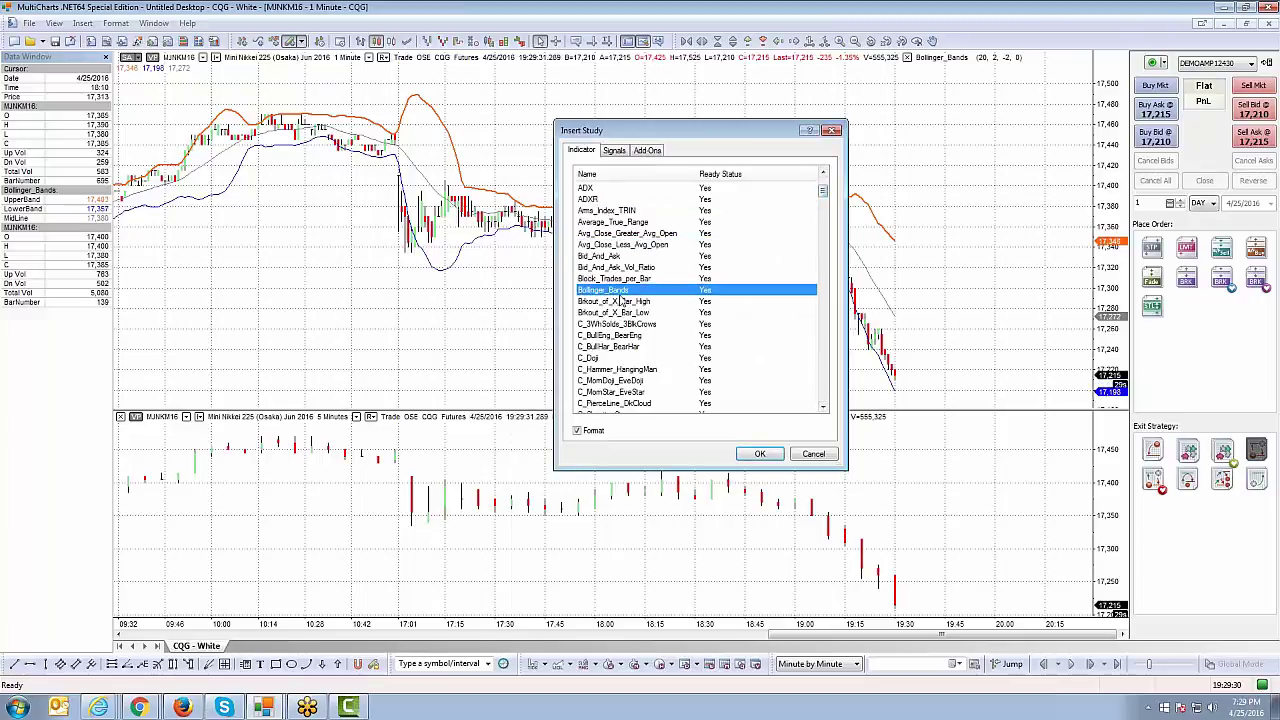
{"action": "left_click_drag", "start_coordinate": [826, 197], "coordinate": [826, 210]}
{"action": "left_click", "coordinate": [610, 325]}
{"action": "left_click", "coordinate": [760, 454]}
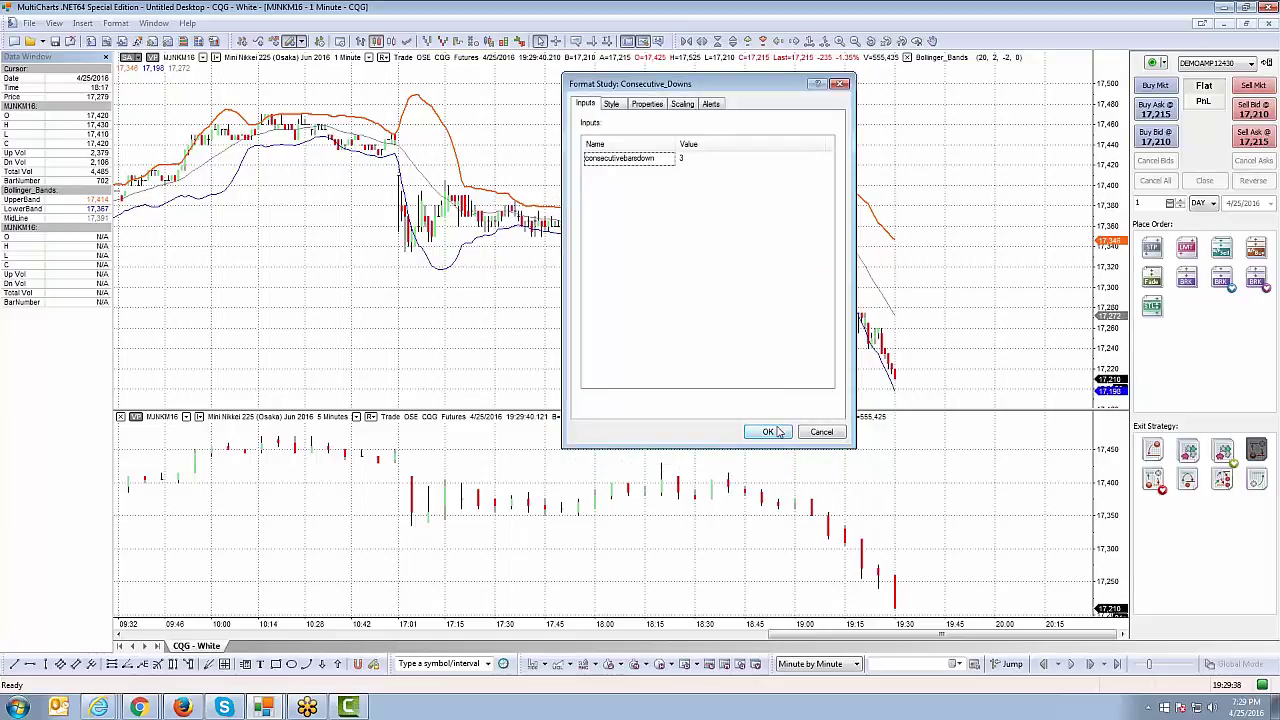
{"action": "left_click", "coordinate": [820, 432]}
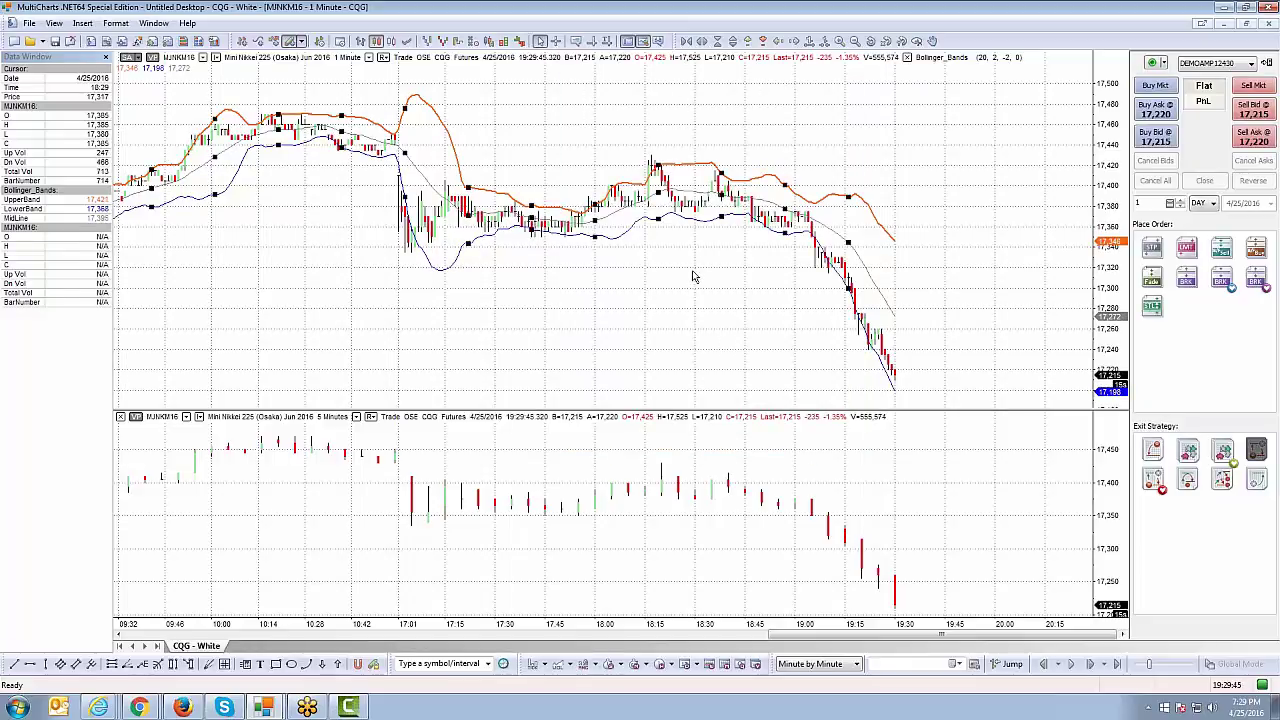
Remove the Bollinger_Bands study from the one-minute chart and confirm its removal
{"action": "right_click", "coordinate": [565, 133]}
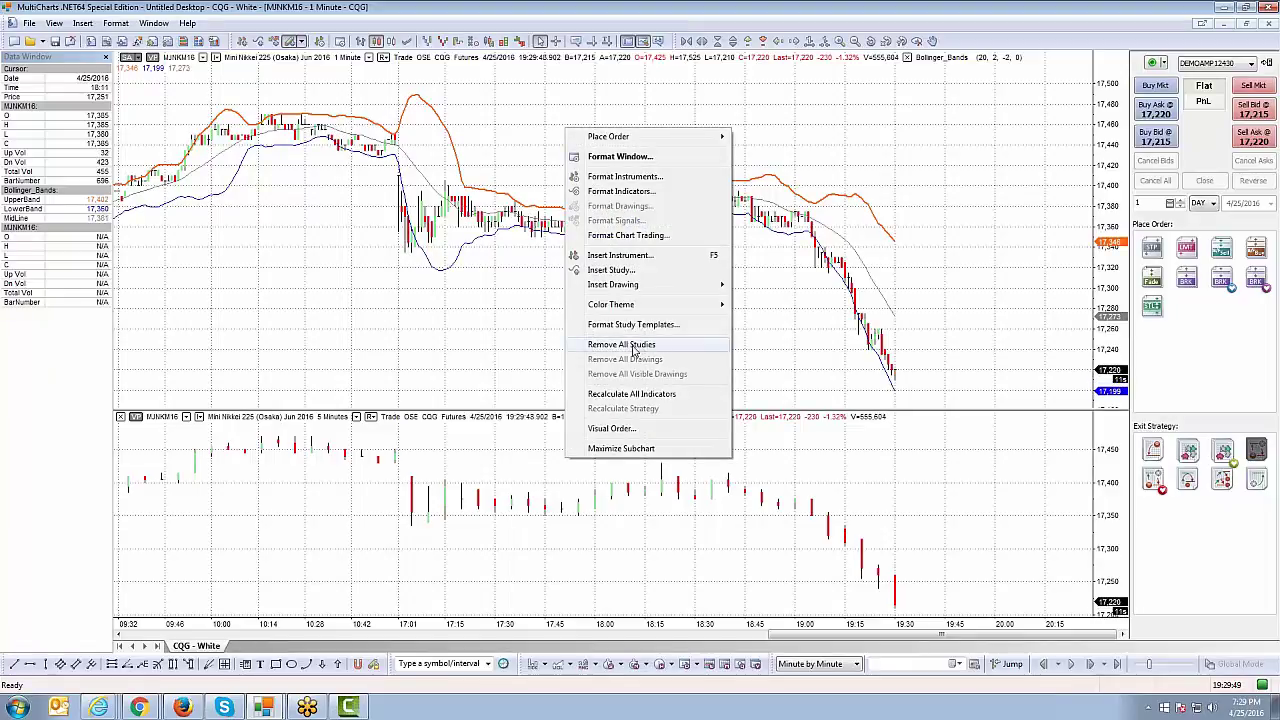
{"action": "left_click", "coordinate": [633, 347]}
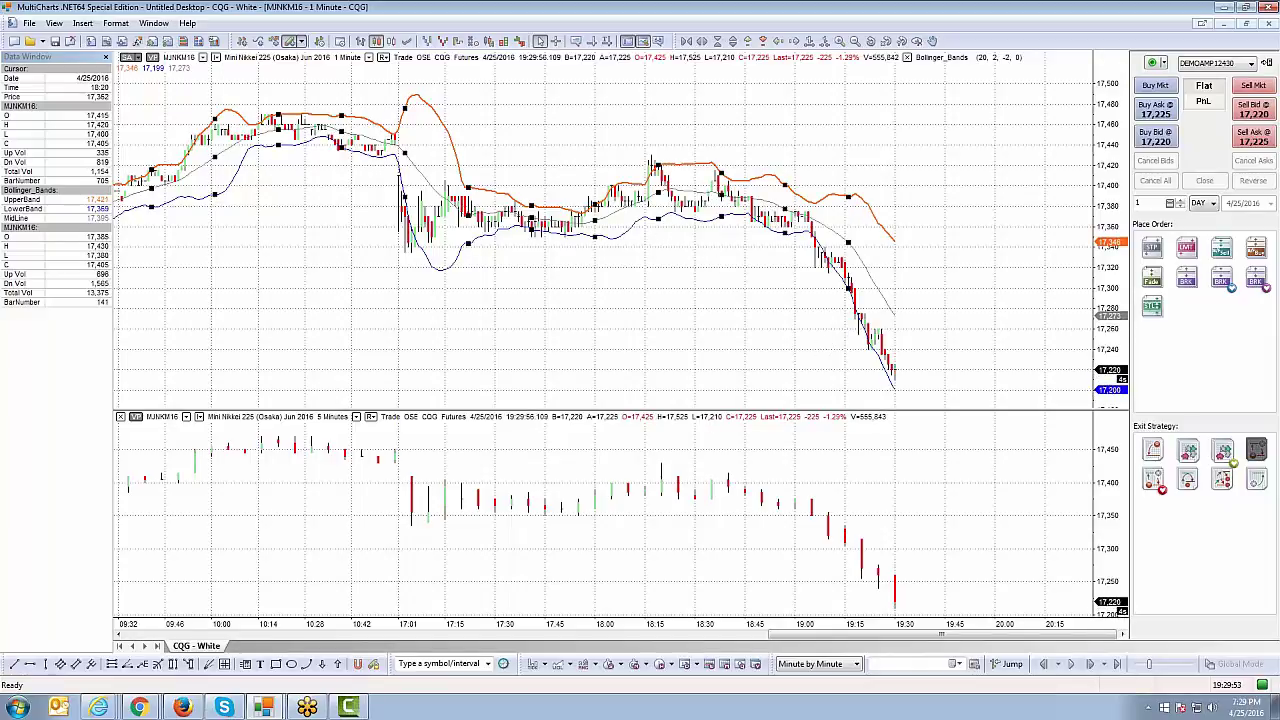
{"action": "right_click", "coordinate": [662, 208]}
{"action": "left_click", "coordinate": [697, 254]}
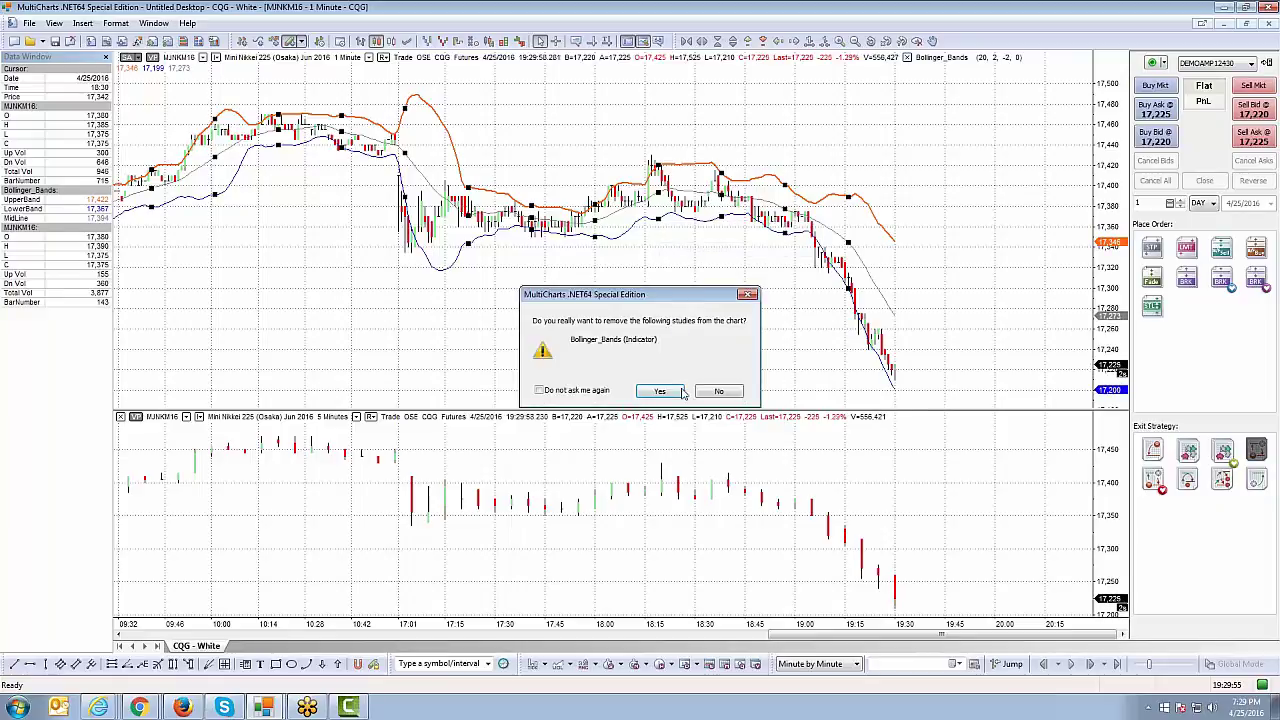
{"action": "left_click", "coordinate": [681, 391]}
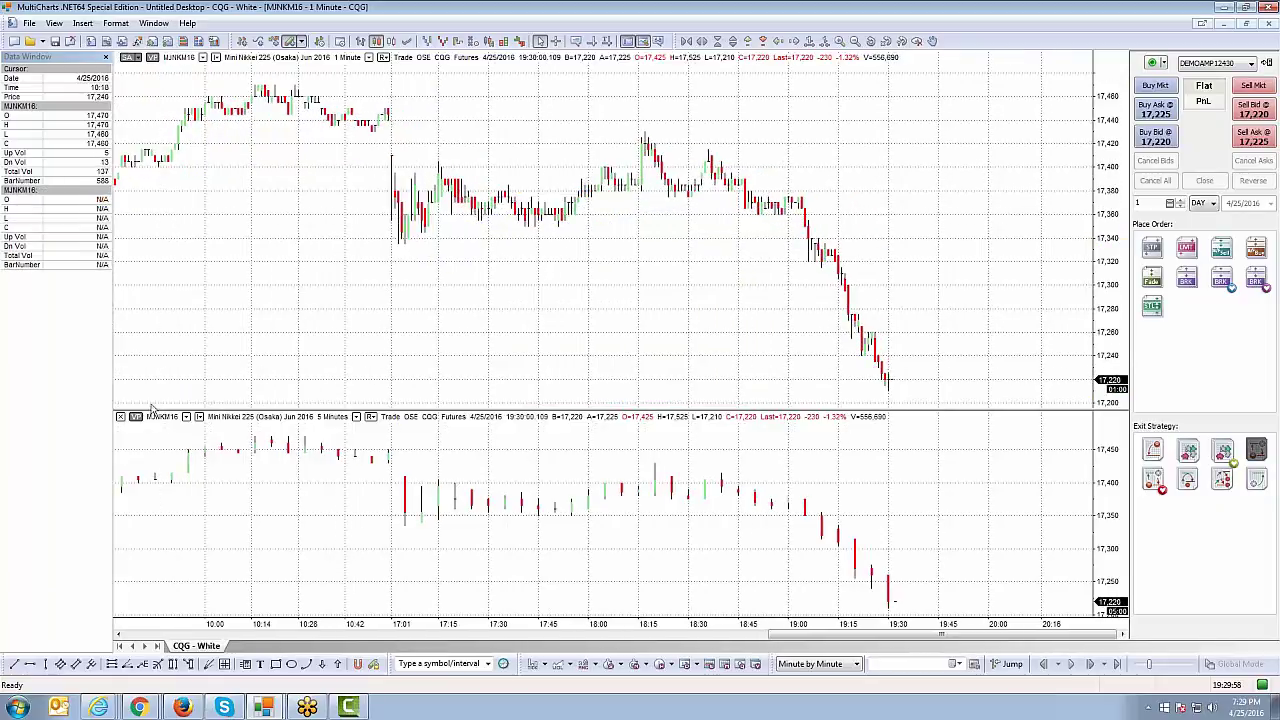